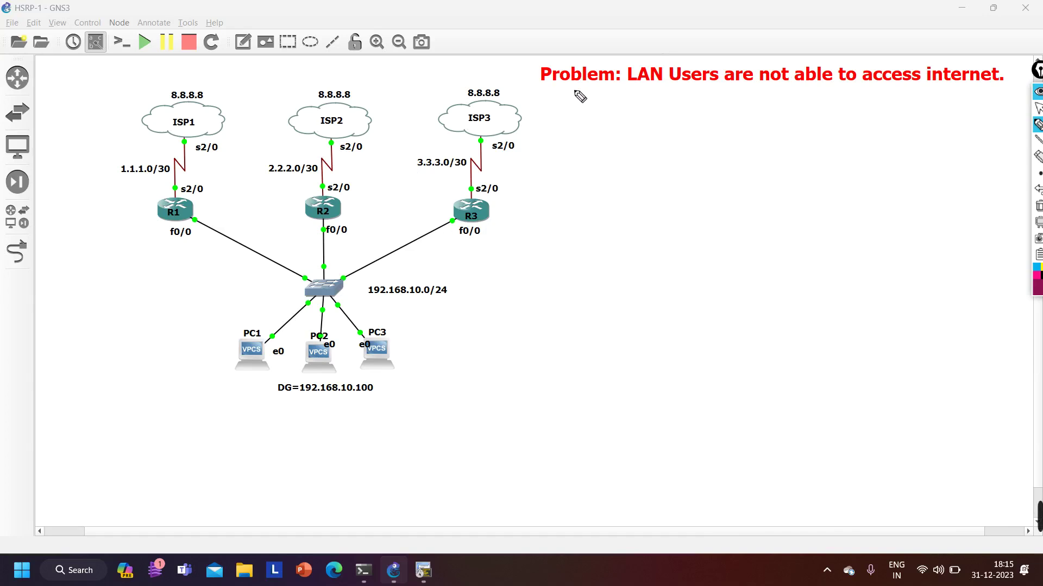
Underline "Problem", "Users" and "internet" in the red title with the pen and bracket the three PCs from below.
drag(552, 93, 591, 93)
drag(663, 87, 699, 86)
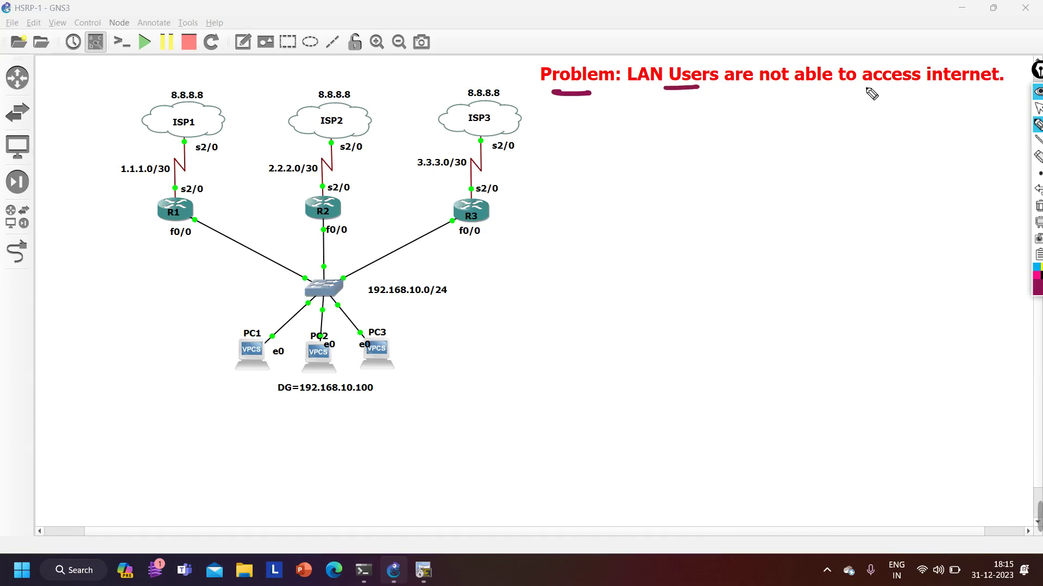
drag(924, 92, 959, 92)
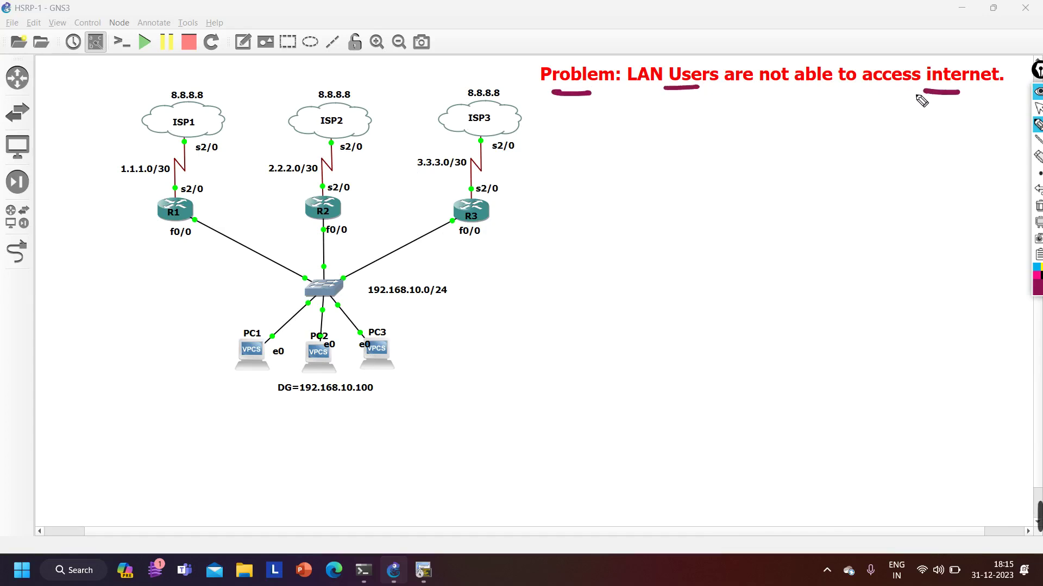
mouse_move(218, 348)
mouse_down()
mouse_move(217, 363)
mouse_move(298, 403)
mouse_move(414, 398)
mouse_move(405, 386)
mouse_up()
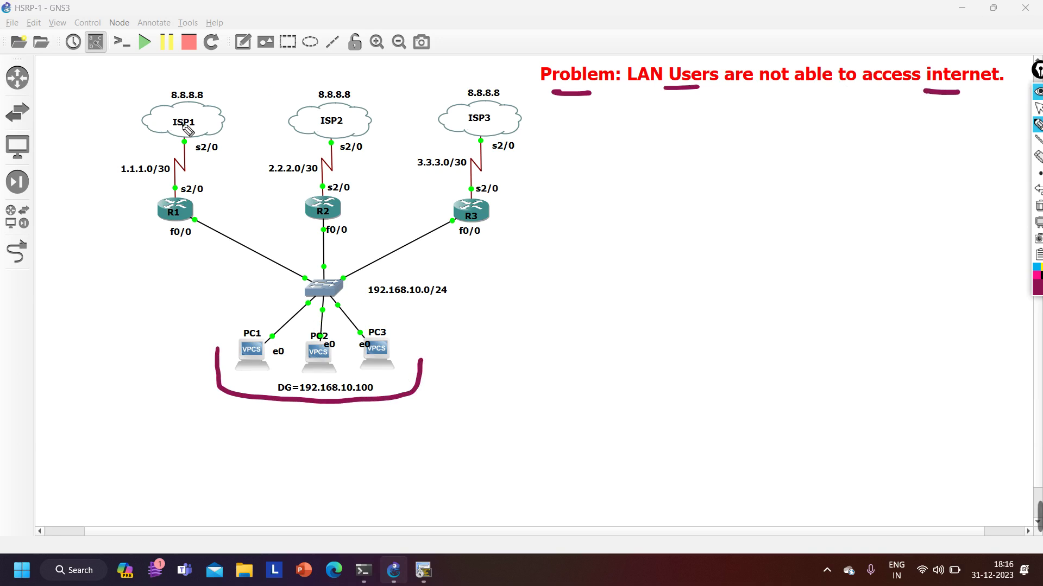
Mark ISP1, ISP2 and ISP3 and routers R1, R2 and R3 with short pen strokes.
drag(171, 128, 181, 130)
drag(325, 130, 334, 131)
drag(470, 125, 484, 126)
drag(123, 217, 140, 217)
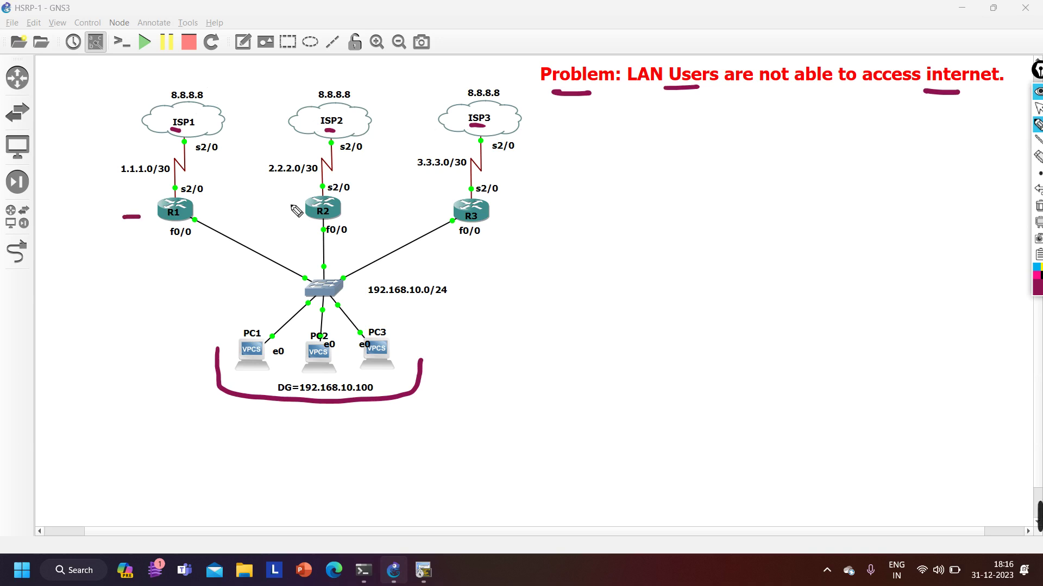
drag(277, 209, 290, 211)
drag(426, 207, 433, 207)
Underline the WAN networks 1.1.1.0/30, 2.2.2.0/30 and 3.3.3.0/30 and the LAN network 192.168.10.0/24.
drag(113, 177, 153, 178)
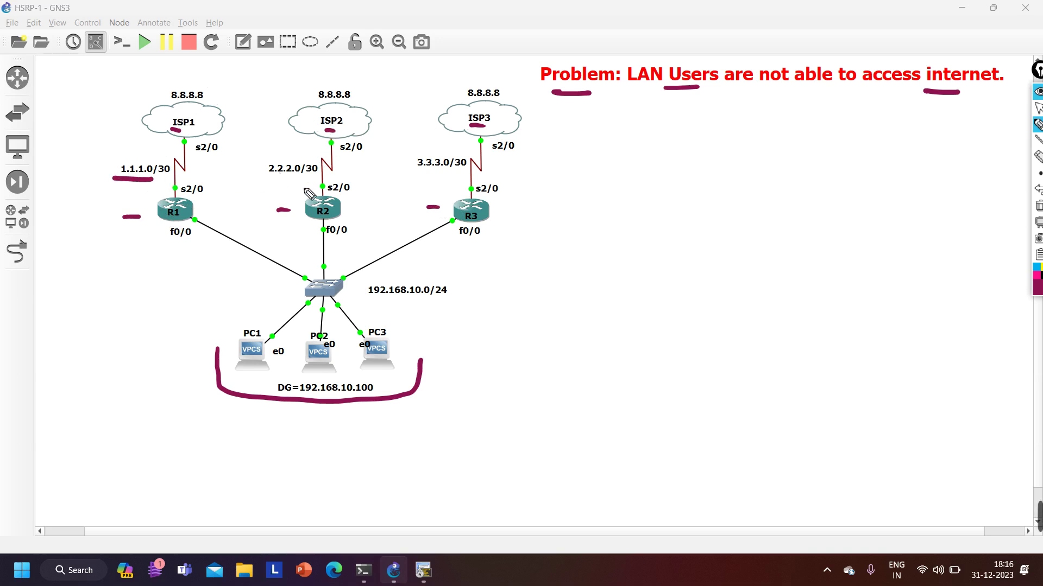
drag(264, 178, 301, 178)
drag(419, 172, 449, 173)
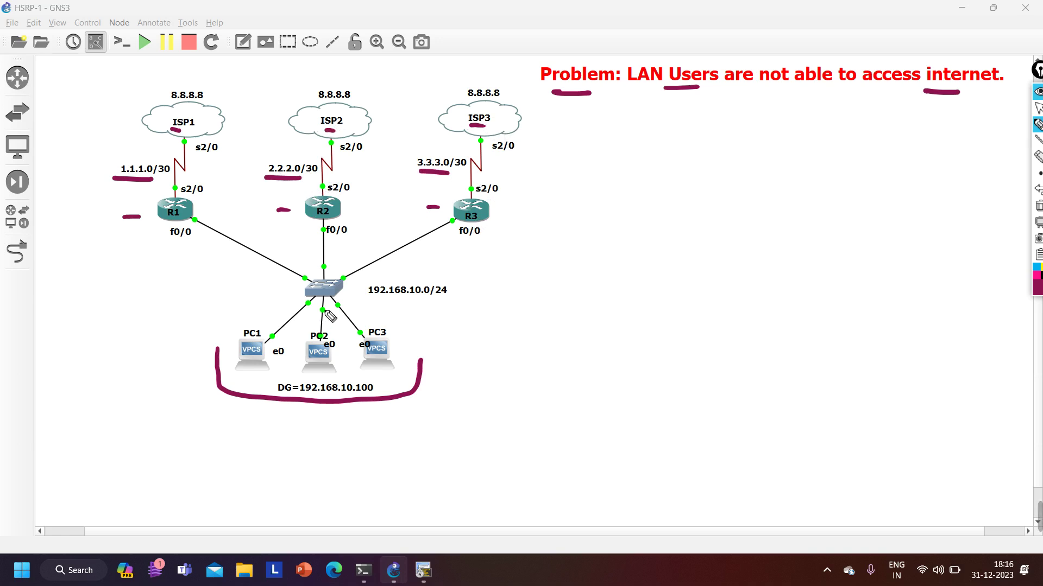
drag(369, 302, 448, 302)
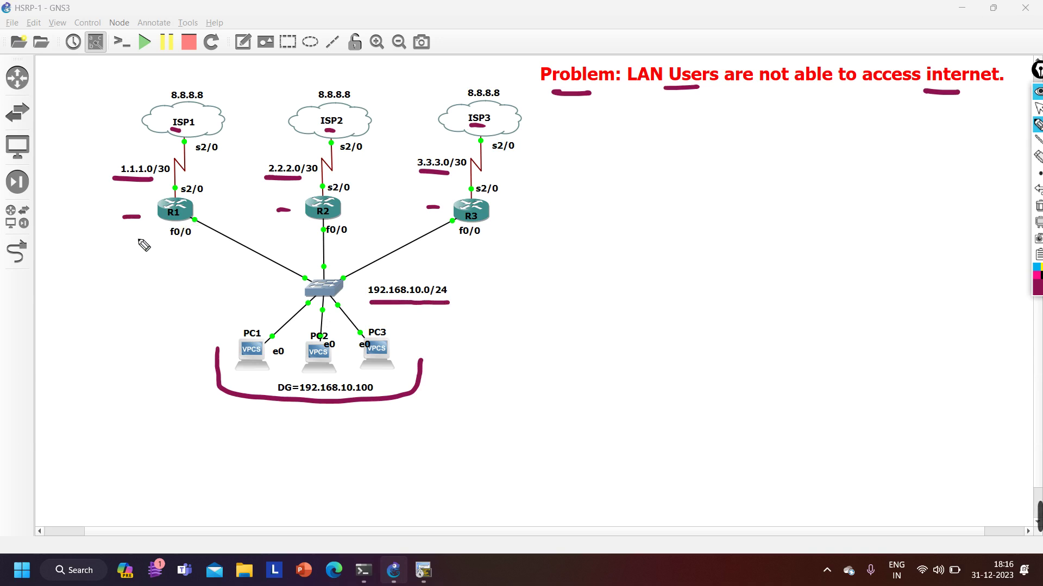
Underline R1's f0/0 label and handwrite 10.1, 10.2 and 10.3 beneath the f0/0 interfaces of R1, R2 and R3.
drag(161, 240, 190, 240)
drag(155, 255, 152, 274)
drag(175, 264, 183, 267)
drag(190, 257, 192, 275)
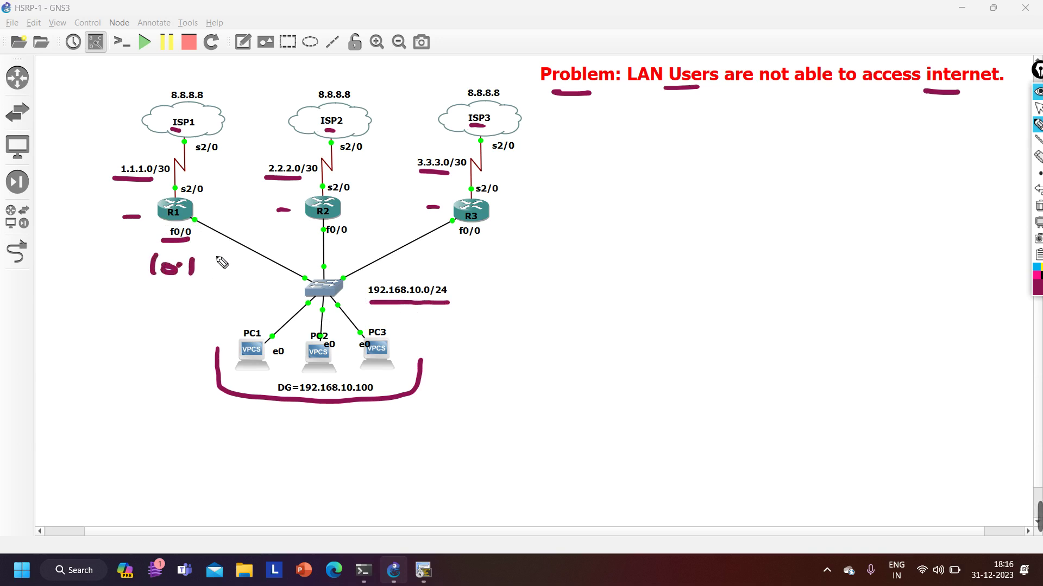
drag(280, 232, 279, 250)
drag(297, 238, 333, 250)
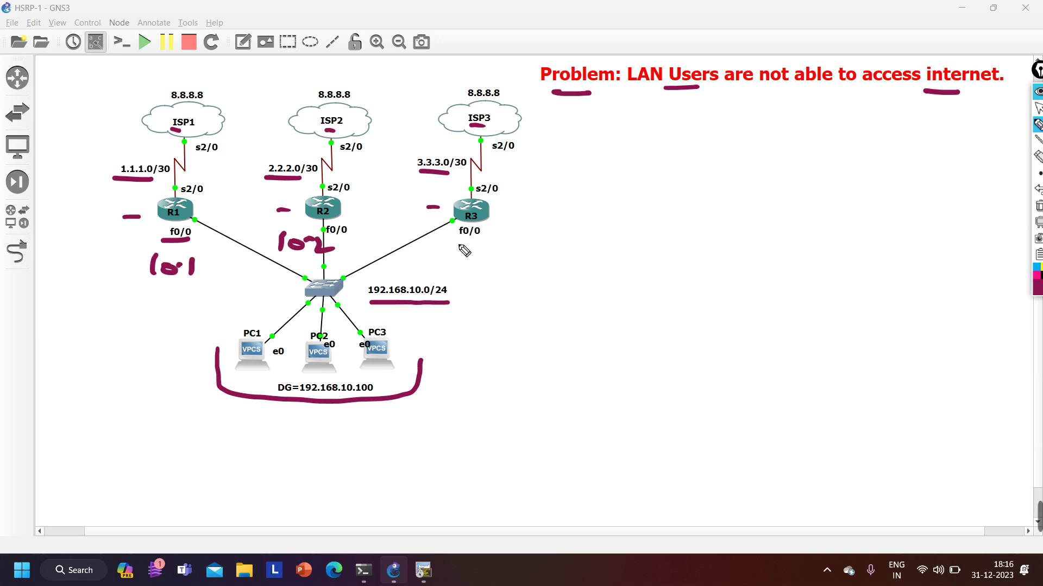
drag(458, 240, 456, 259)
drag(477, 251, 497, 250)
mouse_move(505, 247)
mouse_down()
mouse_move(517, 260)
mouse_move(508, 266)
mouse_up()
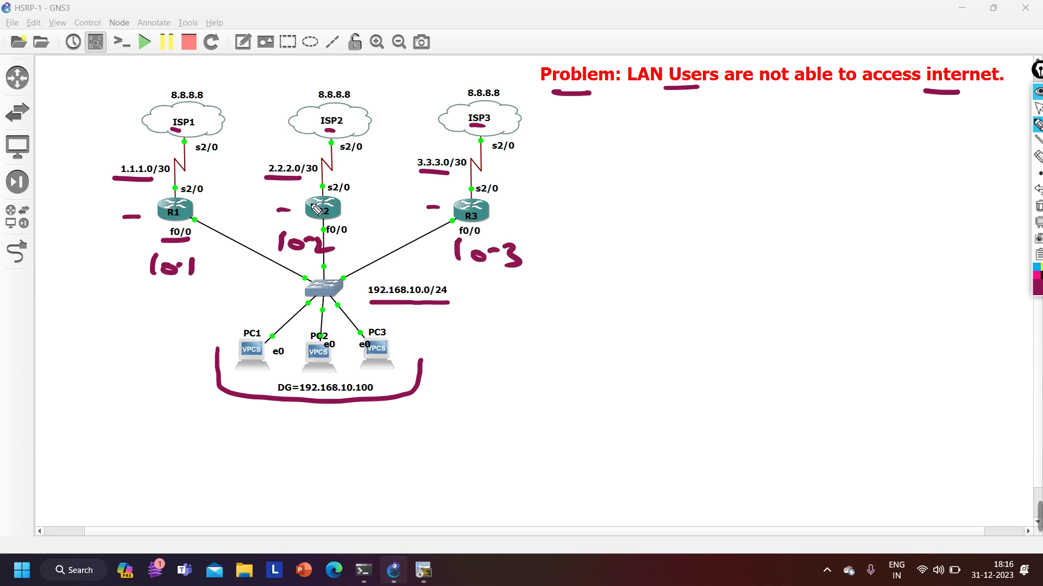
Handwrite "PAT" beside router R3.
mouse_move(514, 197)
mouse_down()
mouse_move(513, 223)
mouse_move(524, 211)
mouse_up()
mouse_move(533, 220)
mouse_down()
mouse_move(540, 207)
mouse_move(558, 219)
mouse_up()
drag(536, 210, 576, 220)
drag(565, 200, 594, 196)
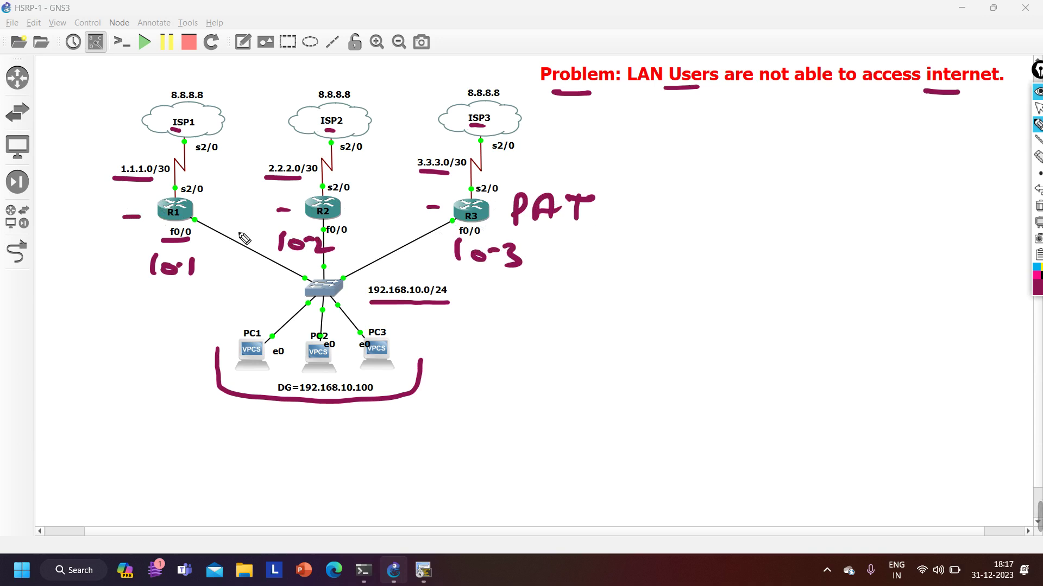
Handwrite "HSRP" beside the LAN network and 192.168.10.100 beside PC1, and circle the DG=192.168.10.100 label.
mouse_move(489, 294)
mouse_down()
mouse_move(511, 300)
mouse_move(491, 326)
mouse_up()
drag(491, 310, 510, 308)
mouse_move(510, 296)
mouse_down()
mouse_move(511, 323)
mouse_move(586, 318)
mouse_up()
click(558, 299)
drag(589, 288, 591, 304)
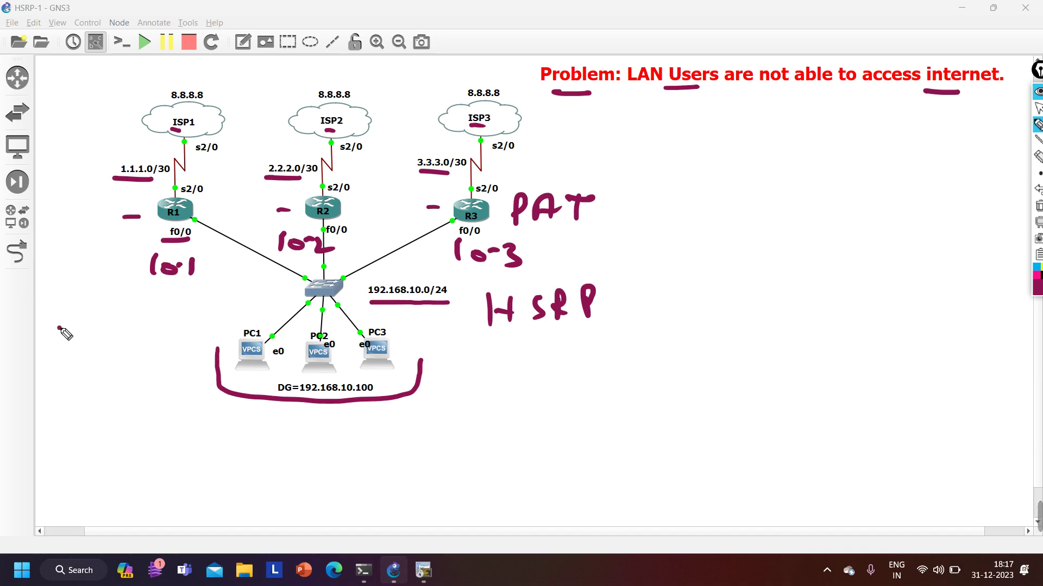
mouse_move(59, 327)
mouse_down()
mouse_move(77, 342)
mouse_move(133, 345)
mouse_move(155, 329)
mouse_move(187, 341)
mouse_move(249, 312)
mouse_up()
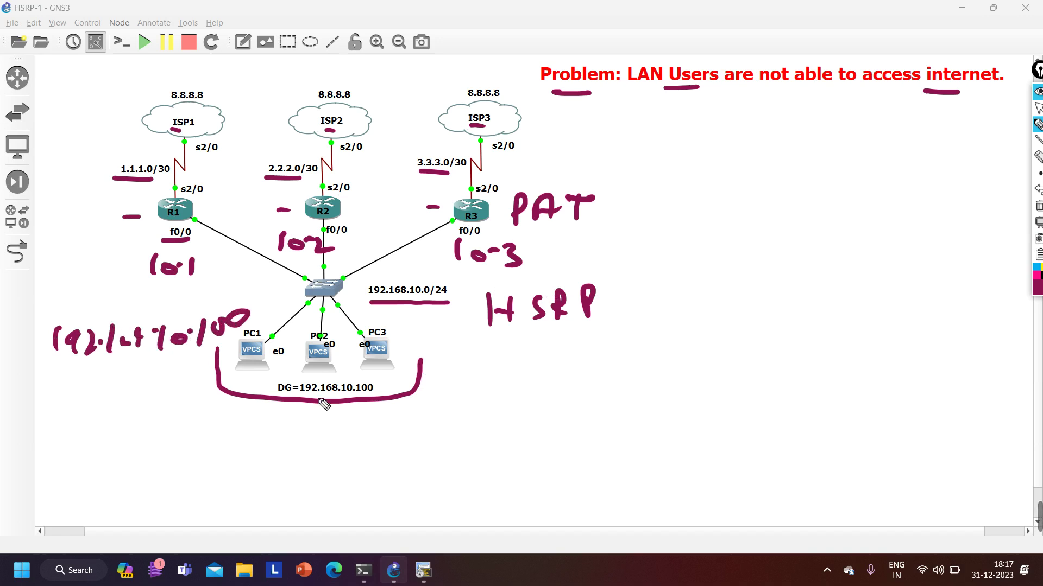
mouse_move(286, 403)
mouse_down()
mouse_move(395, 392)
mouse_move(391, 377)
mouse_move(289, 369)
mouse_move(257, 389)
mouse_move(332, 406)
mouse_up()
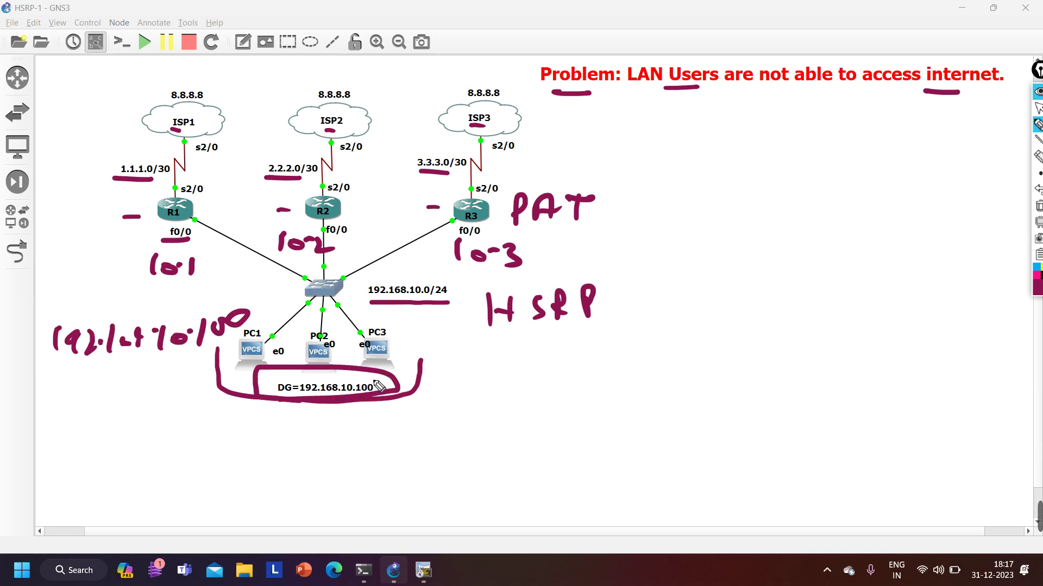
Clear all pen annotations from the topology and return to the normal pointer.
click(1038, 206)
click(1036, 108)
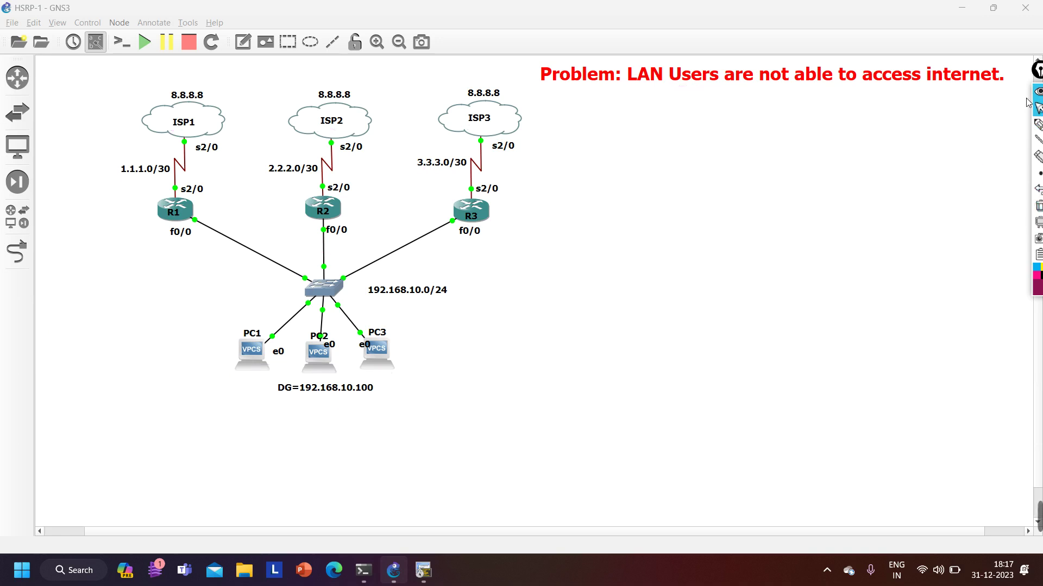
Switch to SecureCRT and go through the console sessions of R1, R2 and R3, ending on PC1.
click(418, 574)
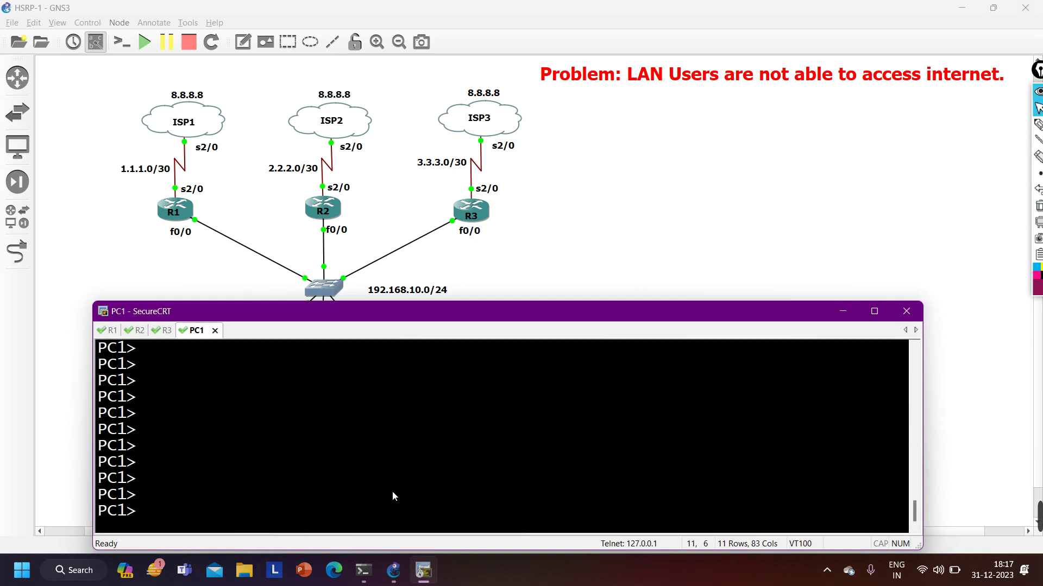
key(alt+1)
key(alt+2)
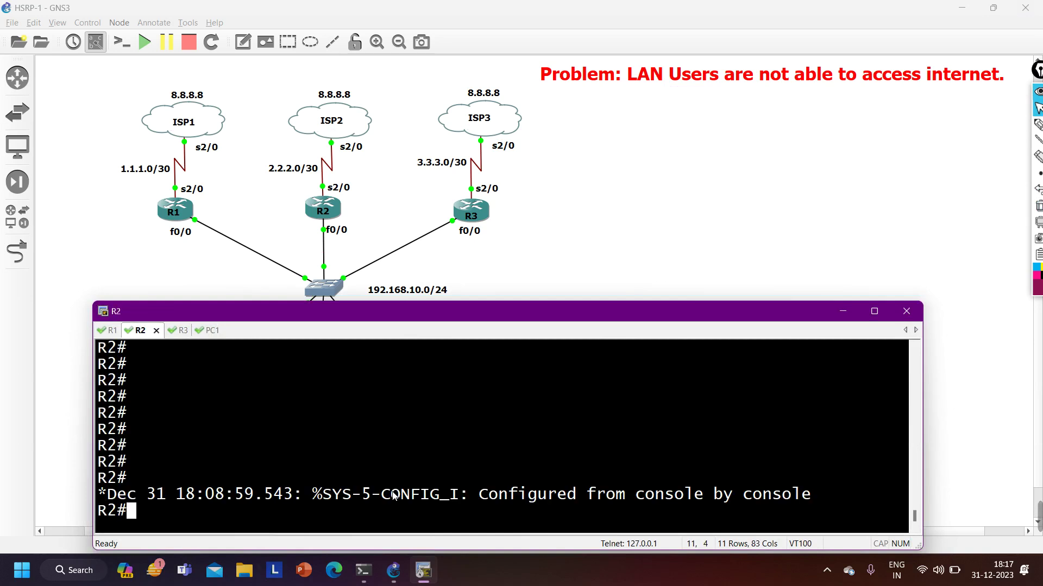
key(alt+3)
key(alt+4)
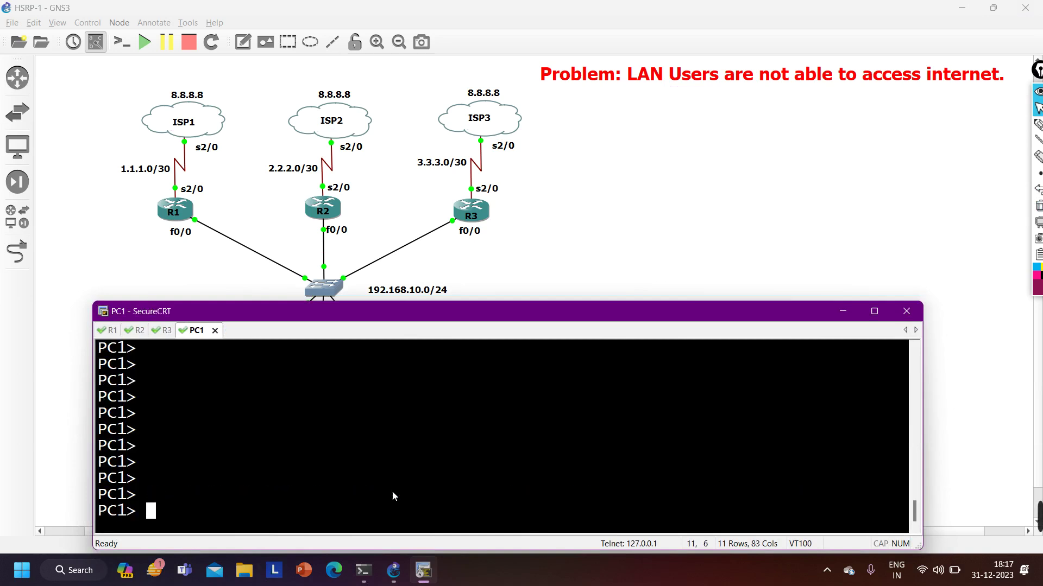
Test internet reachability from PC1 with ping 8.8.8.8.
text(pi)
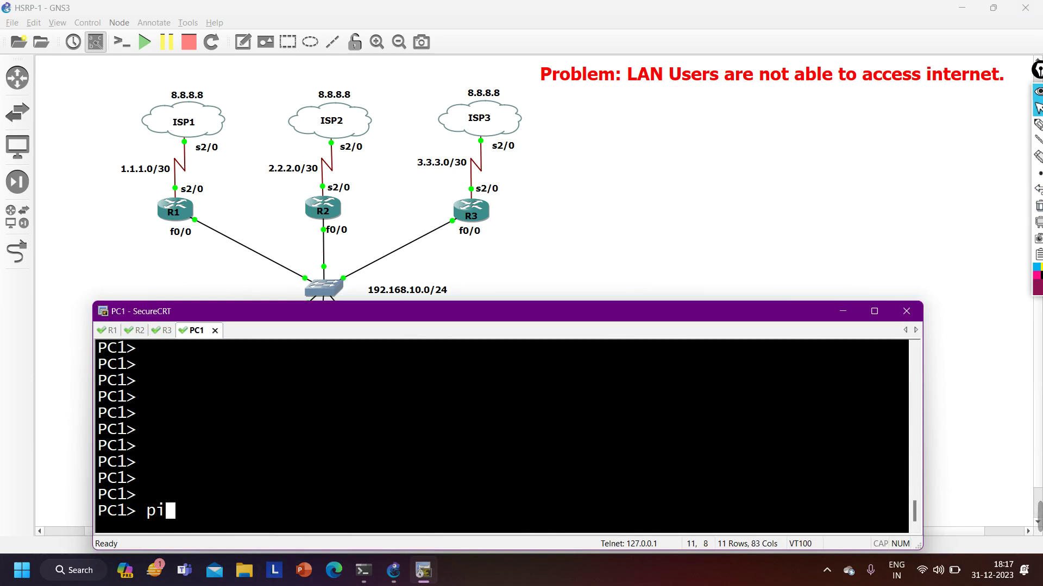
text(ng 8.8.808)
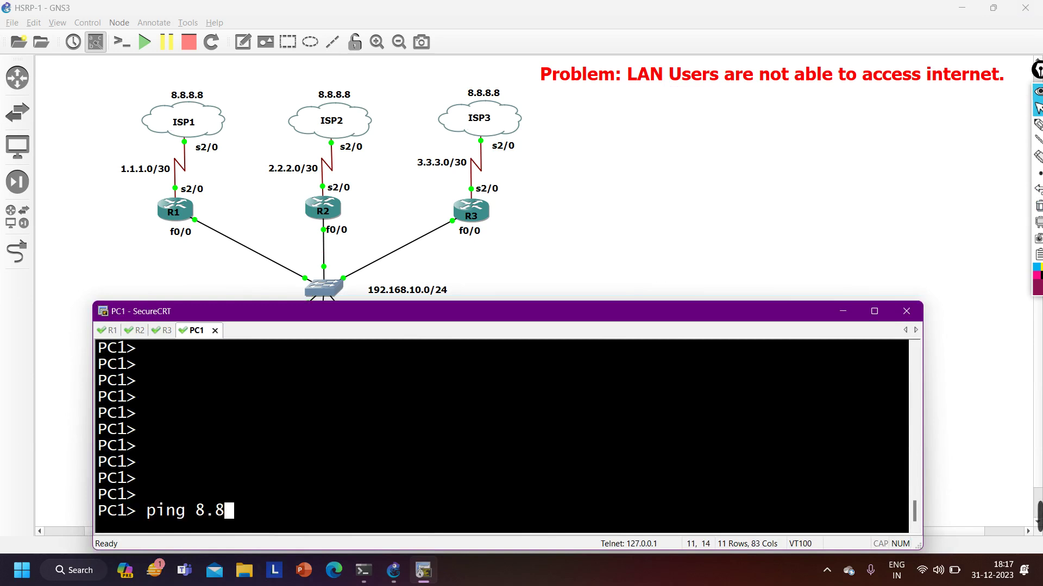
key(BackSpace)
key(BackSpace)
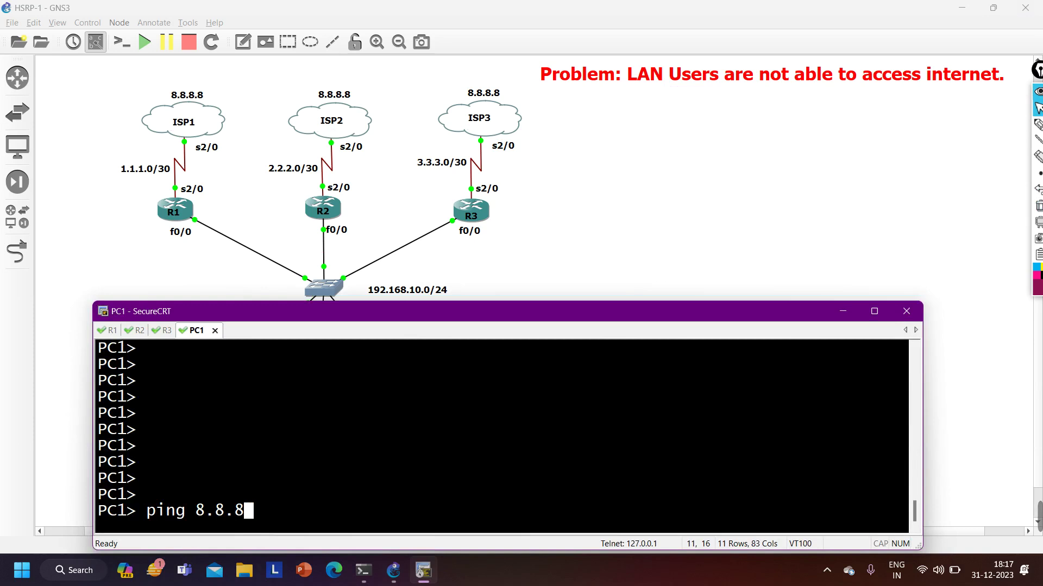
text(.8)
key(Return)
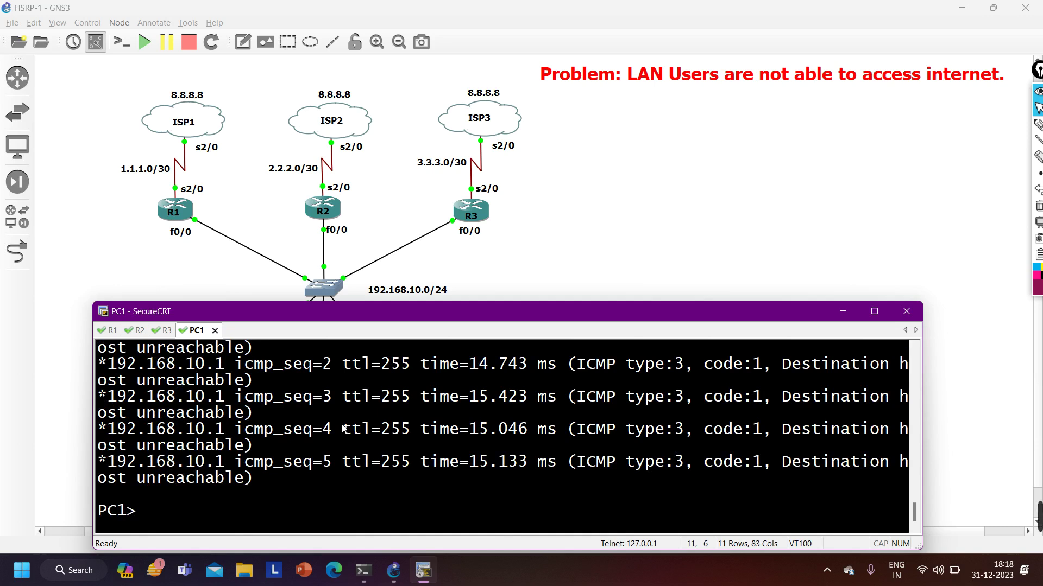
Display PC1's IP settings with show ip all and highlight its MAC address.
text(show ip all)
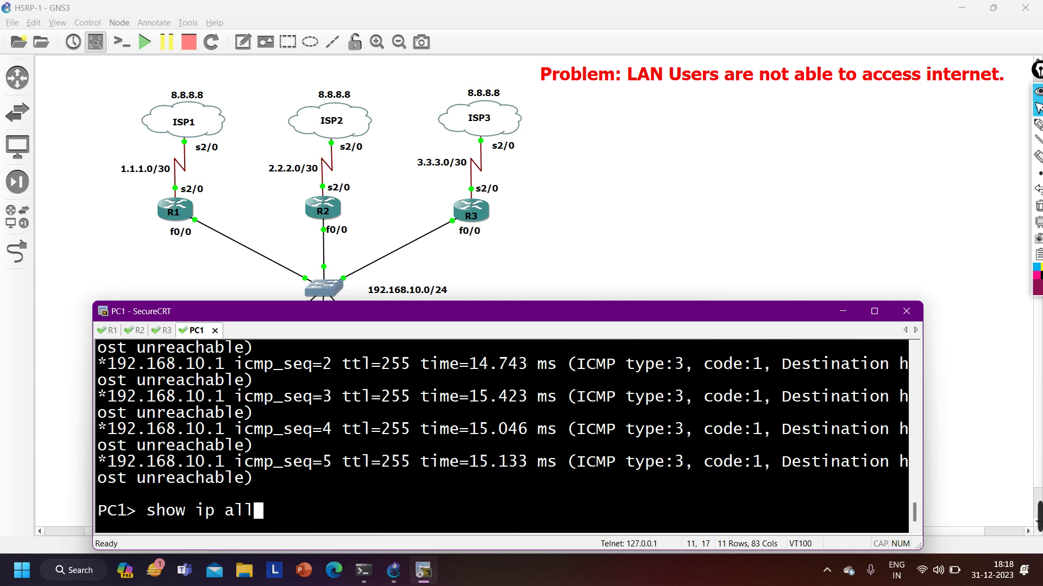
key(Return)
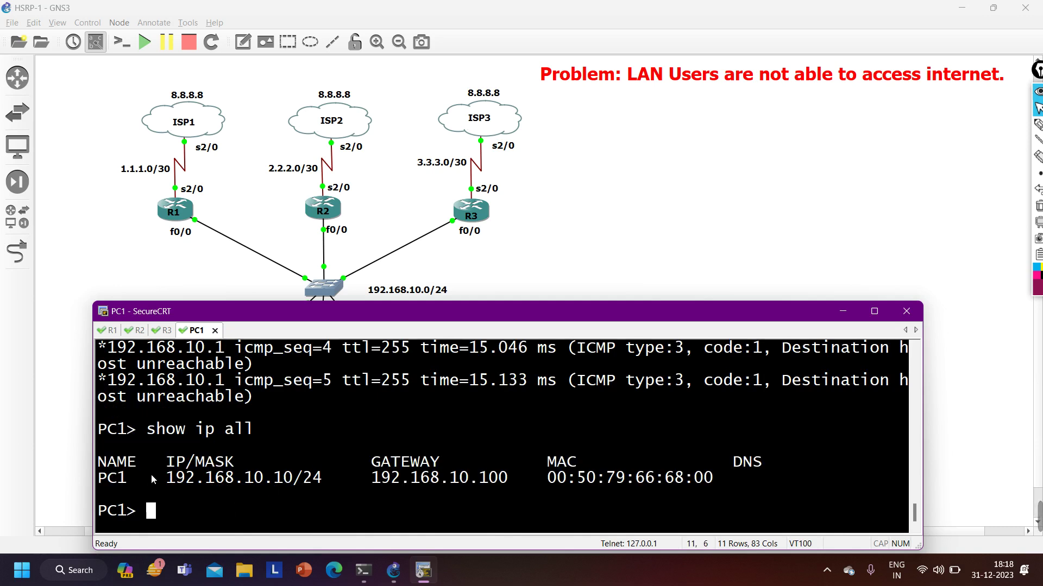
drag(151, 474, 737, 478)
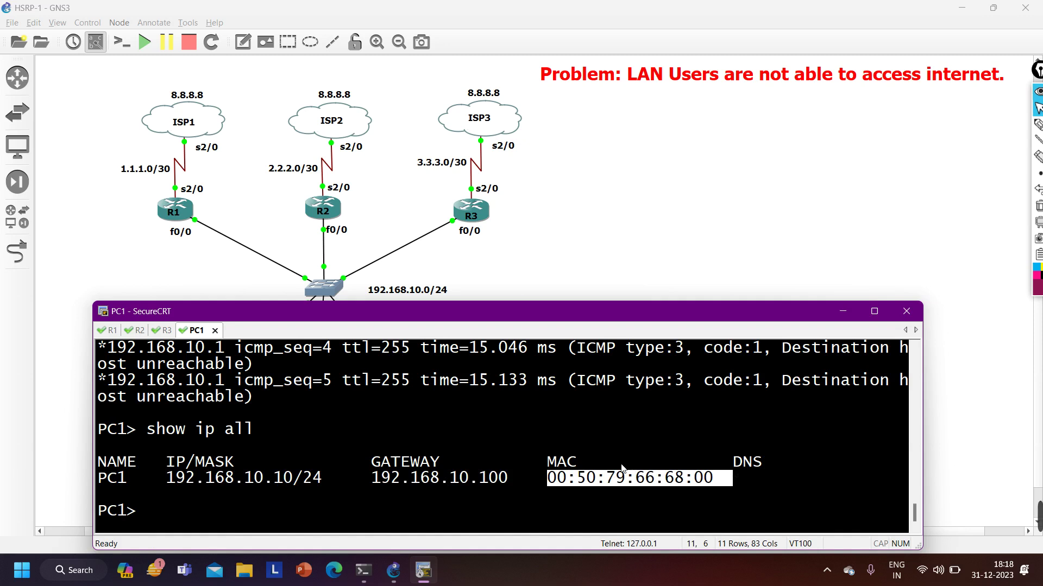
Display PC1's ARP table with show arp and highlight the gateway's MAC and IP addresses.
text(show)
text(a)
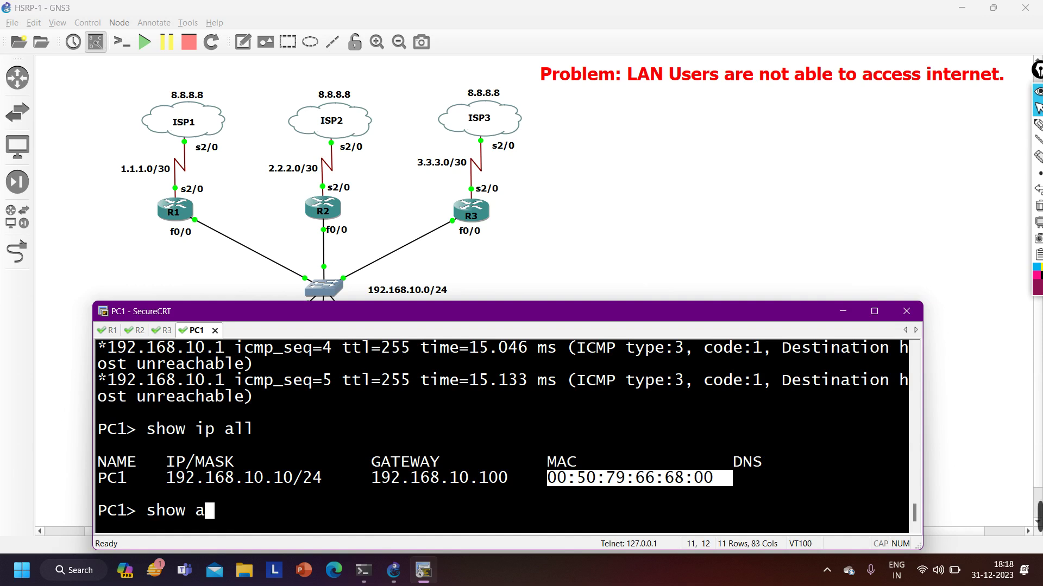
text(rp)
key(Return)
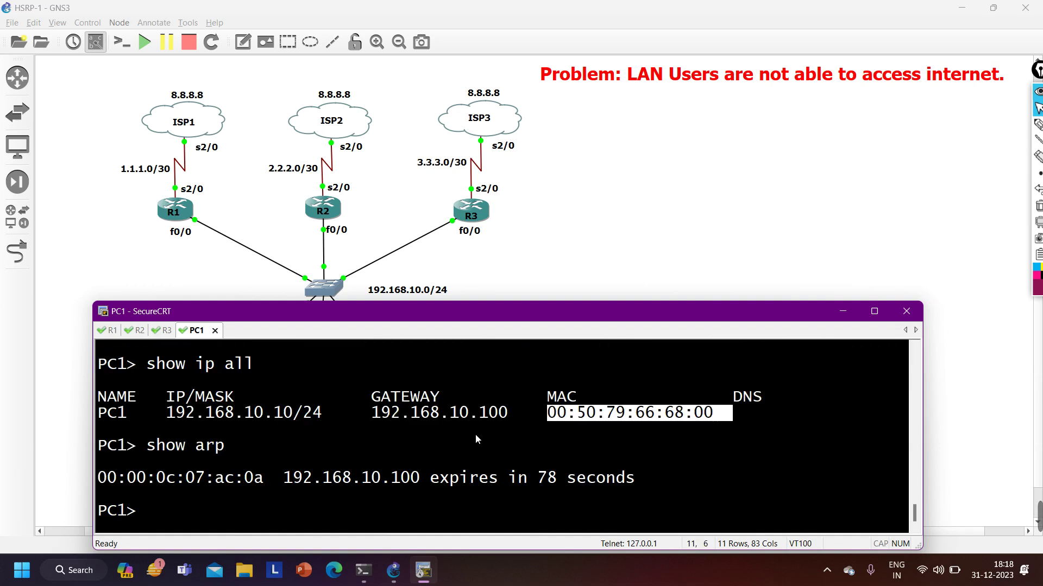
drag(264, 480, 108, 479)
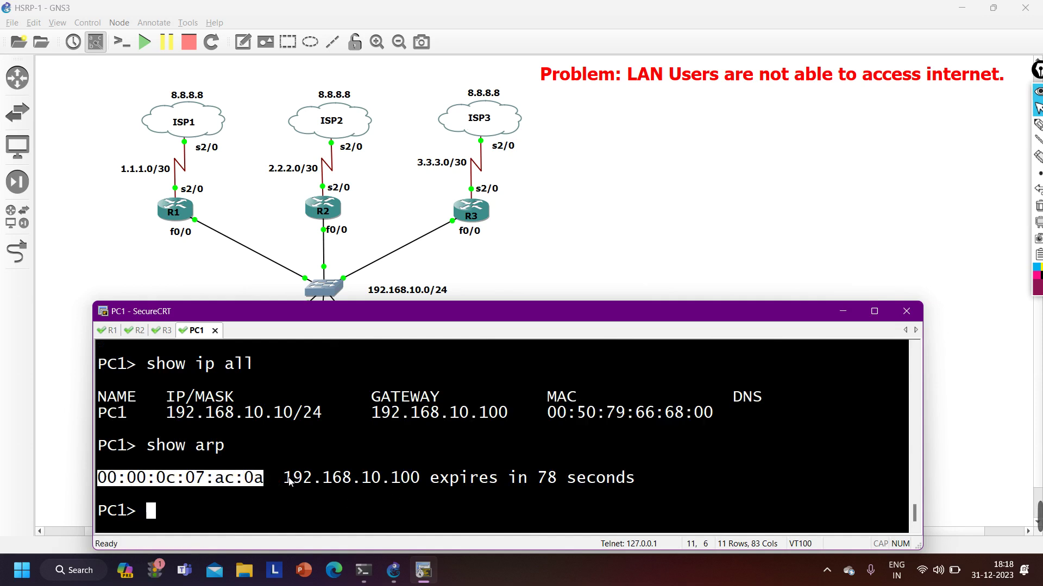
drag(288, 480, 421, 479)
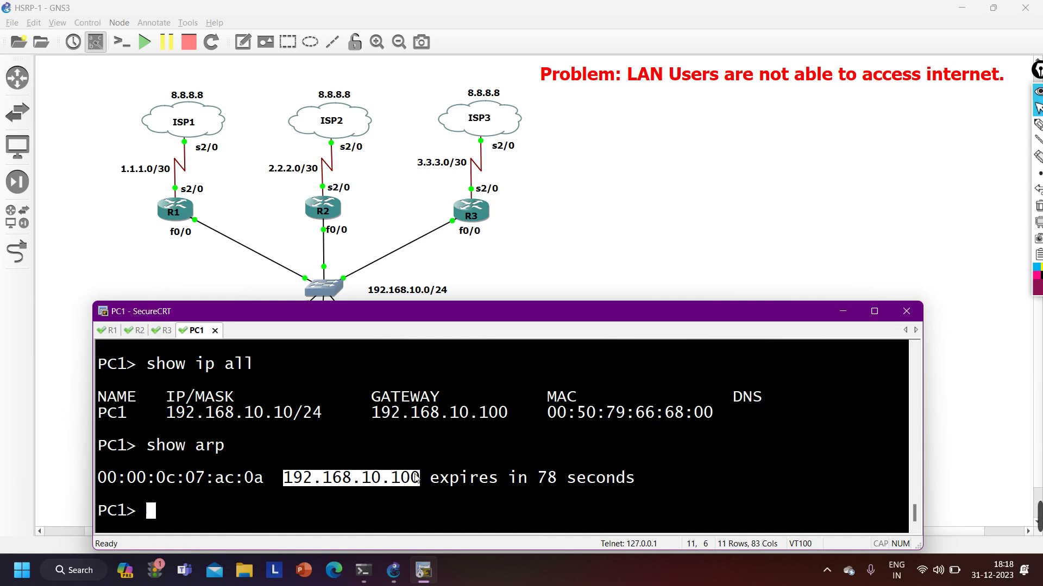
Test reachability of the default gateway from PC1 with ping 192.168.10.100.
text(ping )
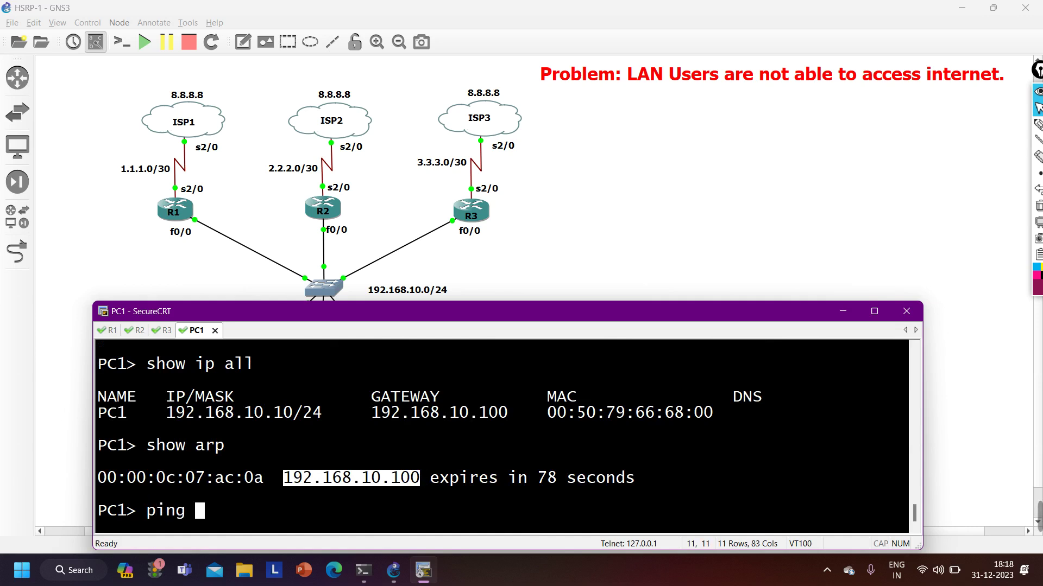
text(192.168.1)
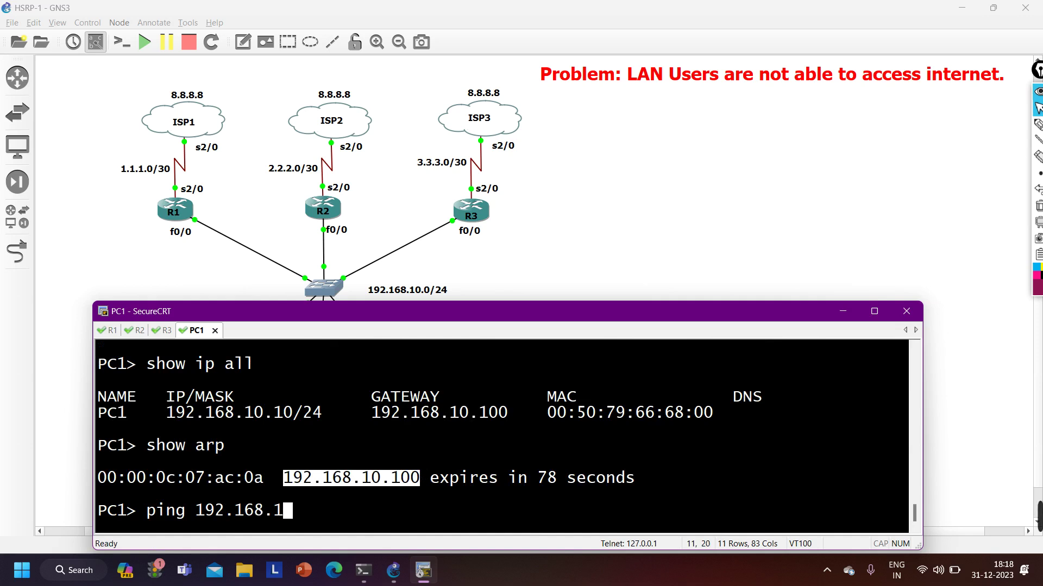
text(0.100)
key(Return)
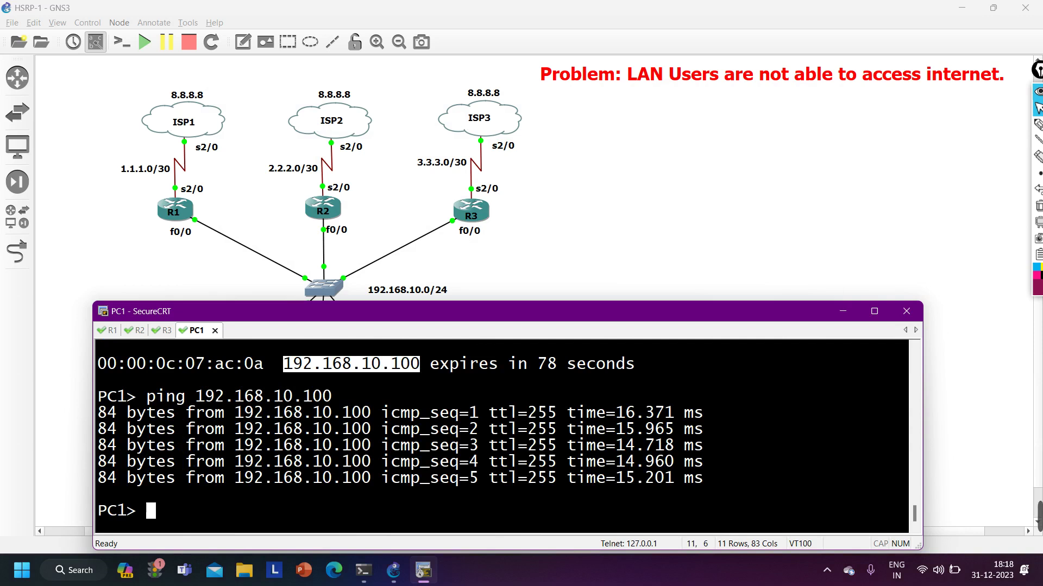
Test internet reachability from R1 with ping 8.8.8.8.
key(ctrl+Tab)
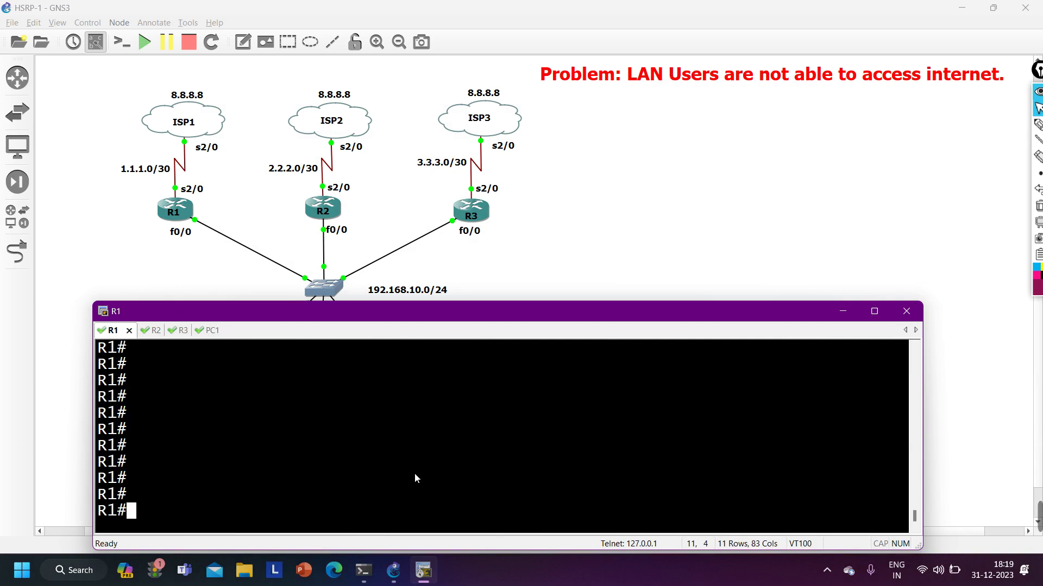
text(ping )
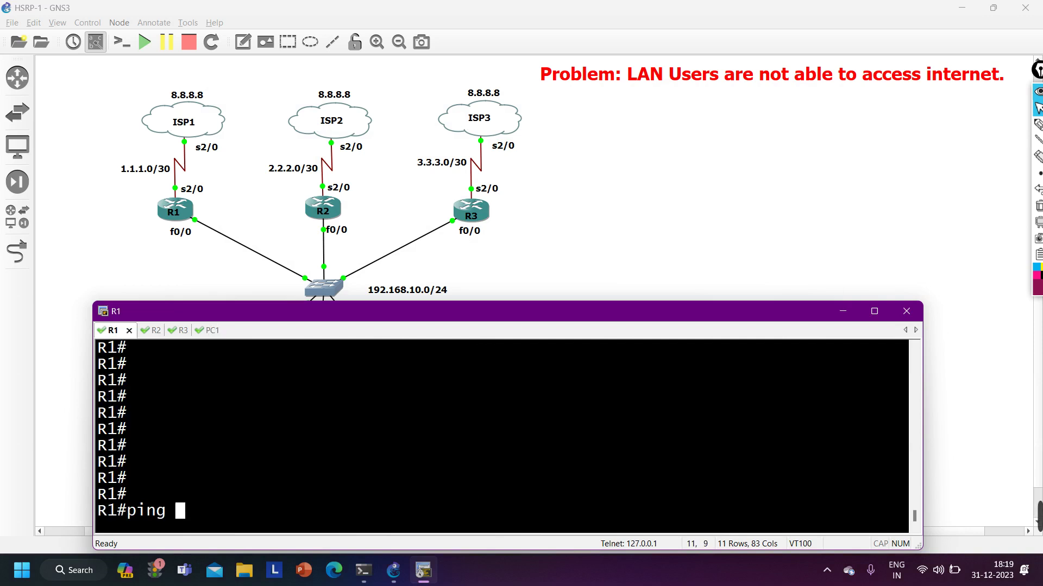
text(8.8.8.8)
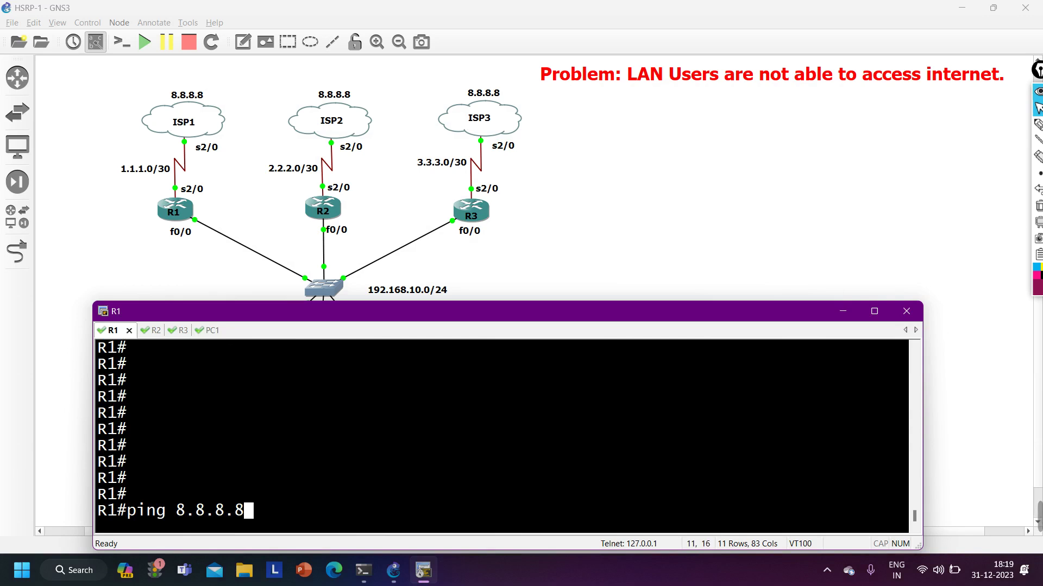
key(Return)
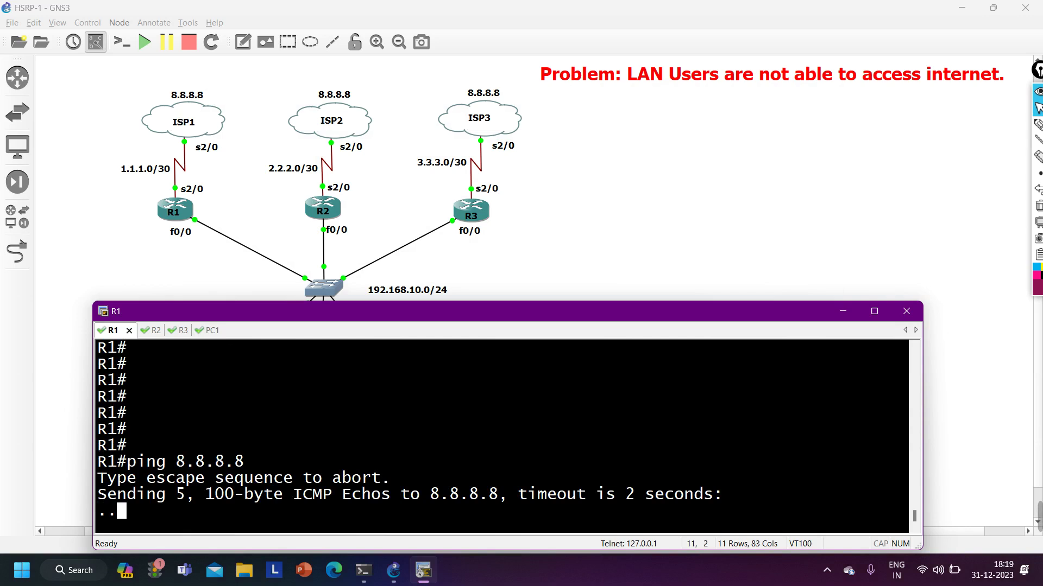
Test internet reachability from R2 with ping 8.8.8.8.
key(ctrl+Tab)
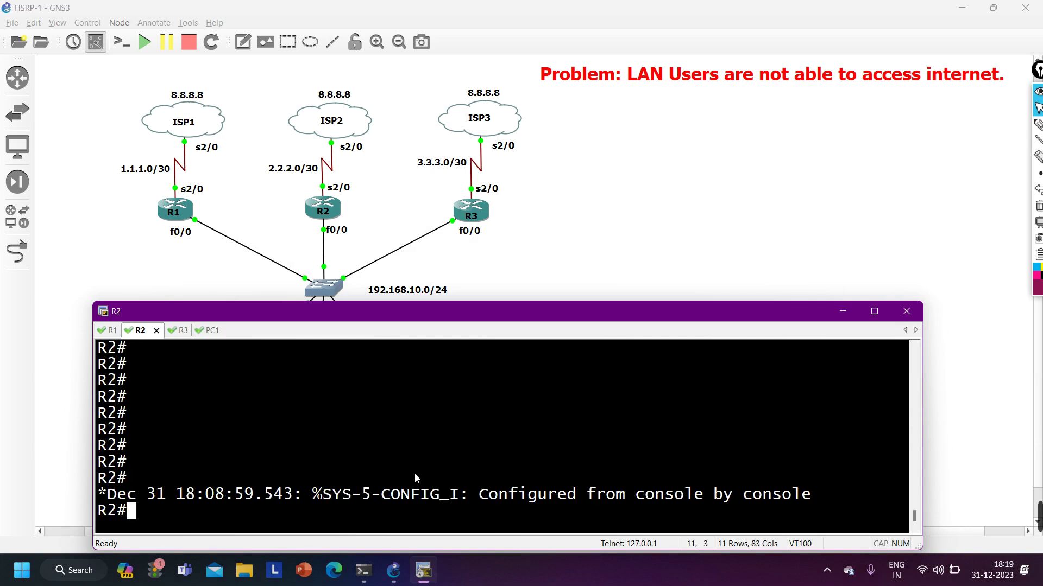
text(ping )
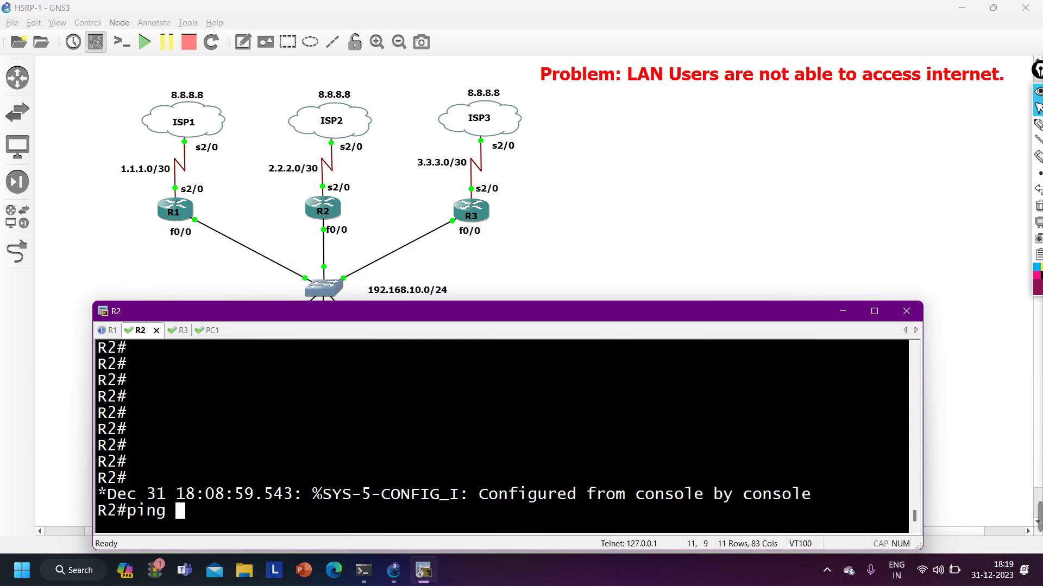
text(8.8.8.8)
key(Return)
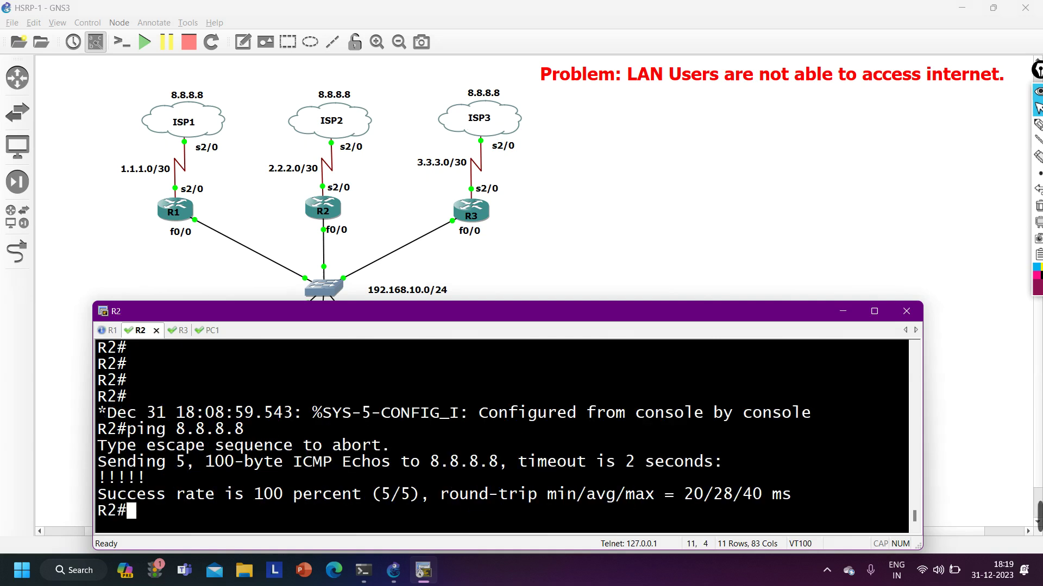
key(Return)
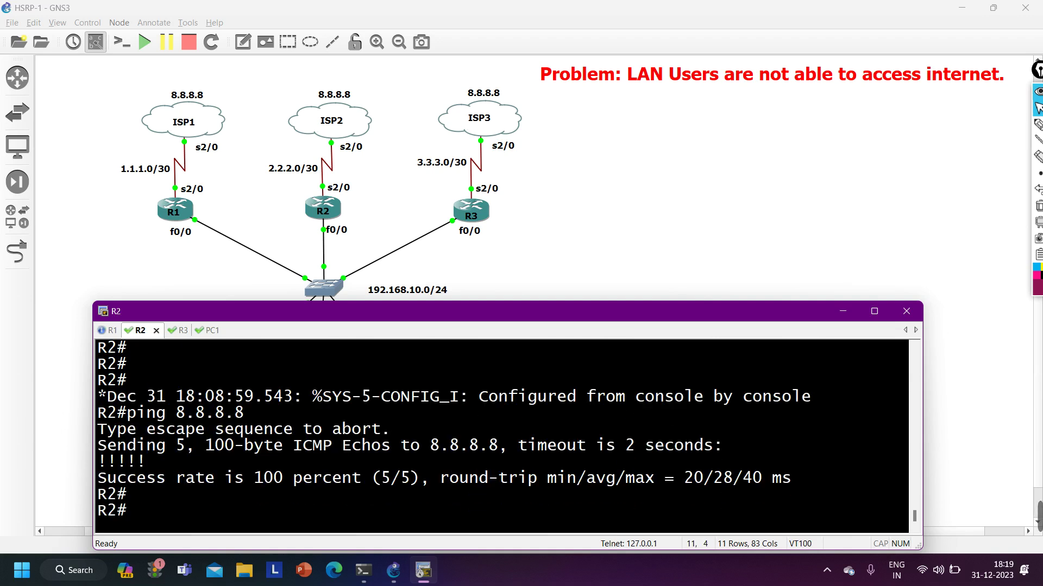
Test internet reachability from R3 with ping 8.8.8.8.
click(180, 330)
text(pin)
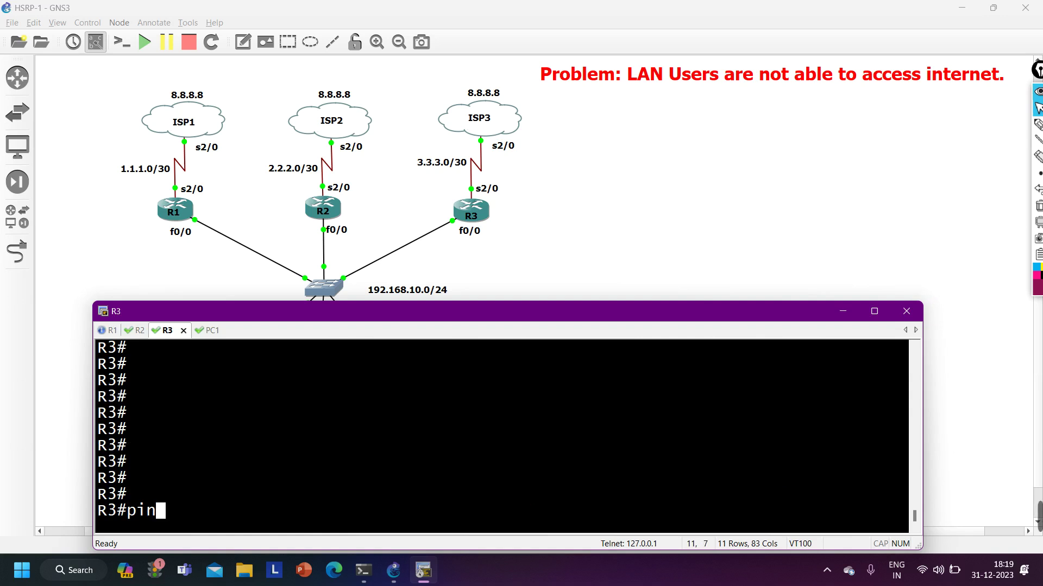
text(g 8.8.8.8)
key(Return)
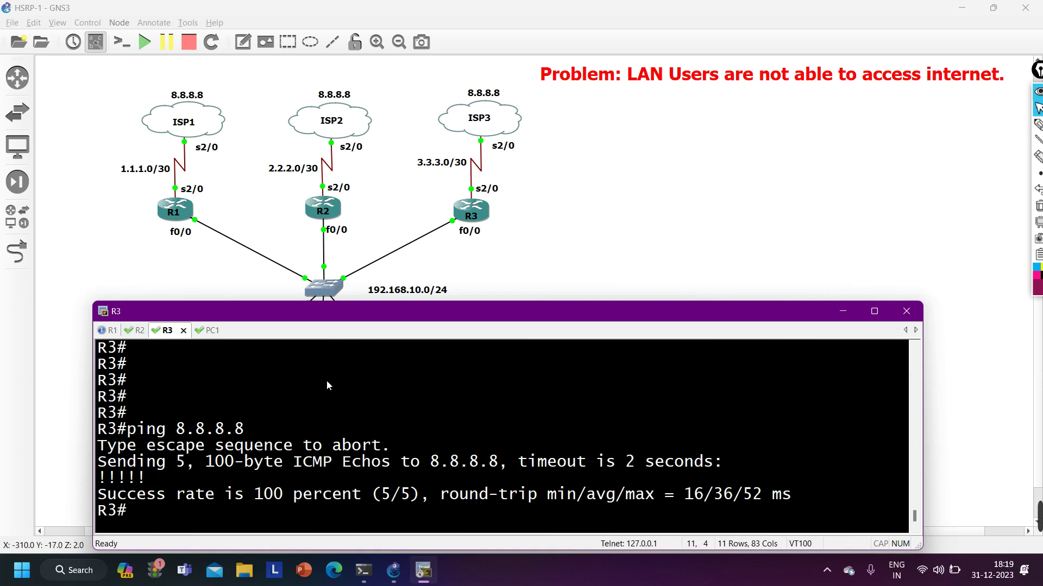
Draw a cross beside ISP1 and upward arrows beside R2 and R3, and clear these pen marks again.
click(155, 570)
click(1038, 126)
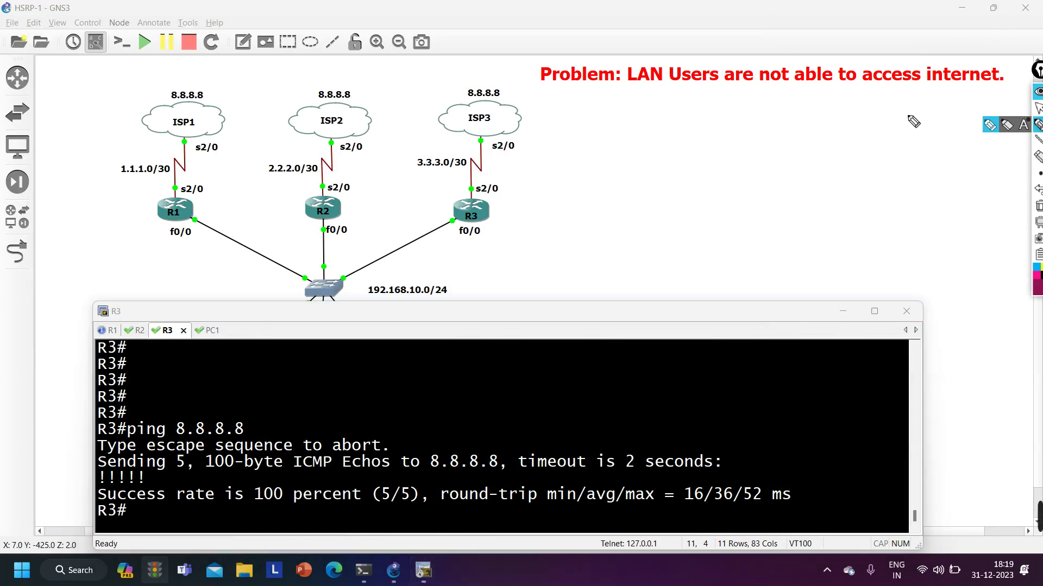
mouse_move(119, 98)
mouse_down()
mouse_move(140, 101)
mouse_move(114, 146)
mouse_up()
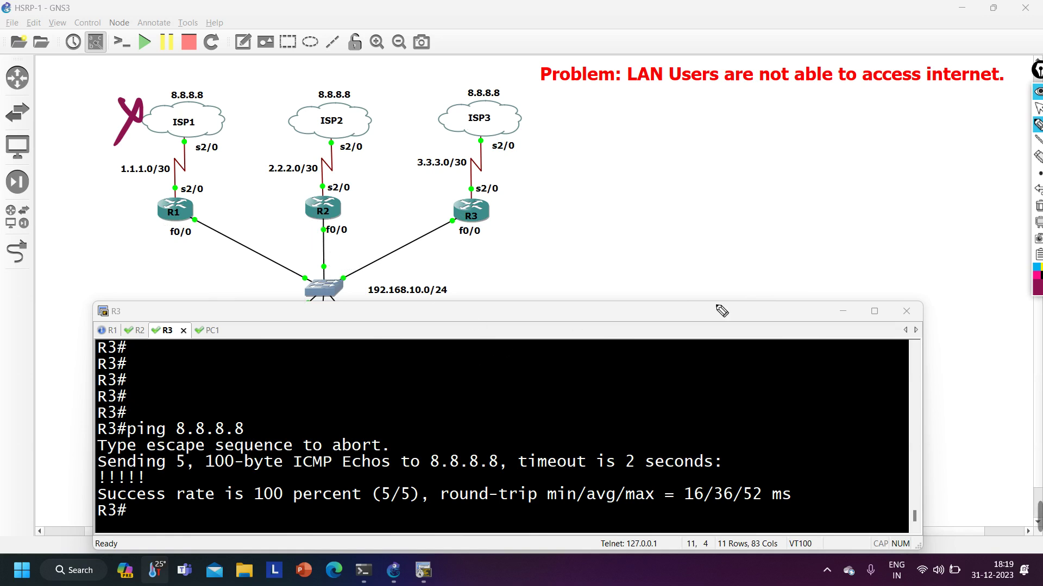
mouse_move(360, 235)
mouse_down()
mouse_move(365, 207)
mouse_move(376, 218)
mouse_up()
mouse_move(510, 238)
mouse_down()
mouse_move(511, 220)
mouse_move(527, 223)
mouse_up()
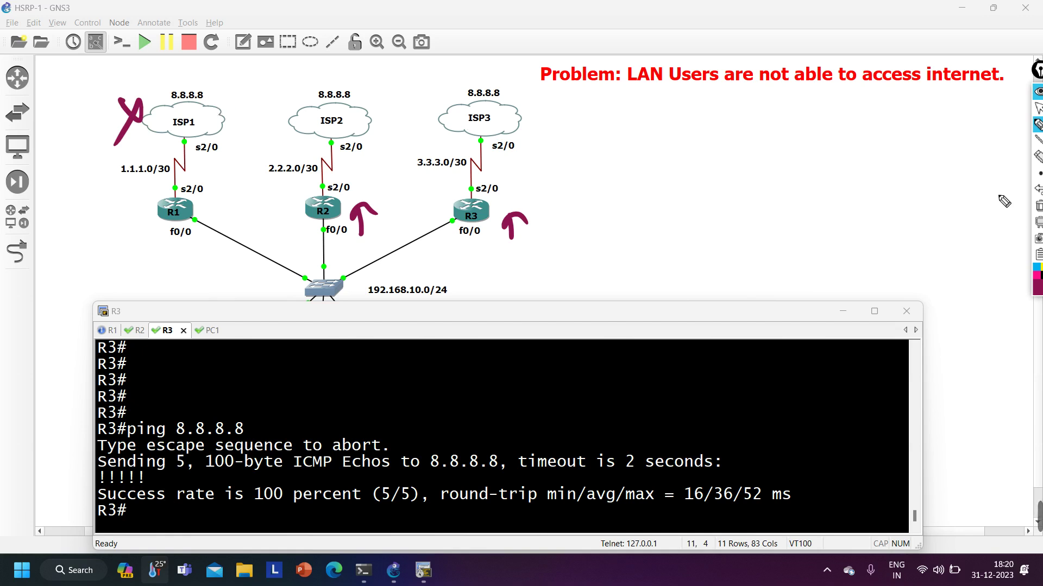
click(1038, 206)
click(1036, 107)
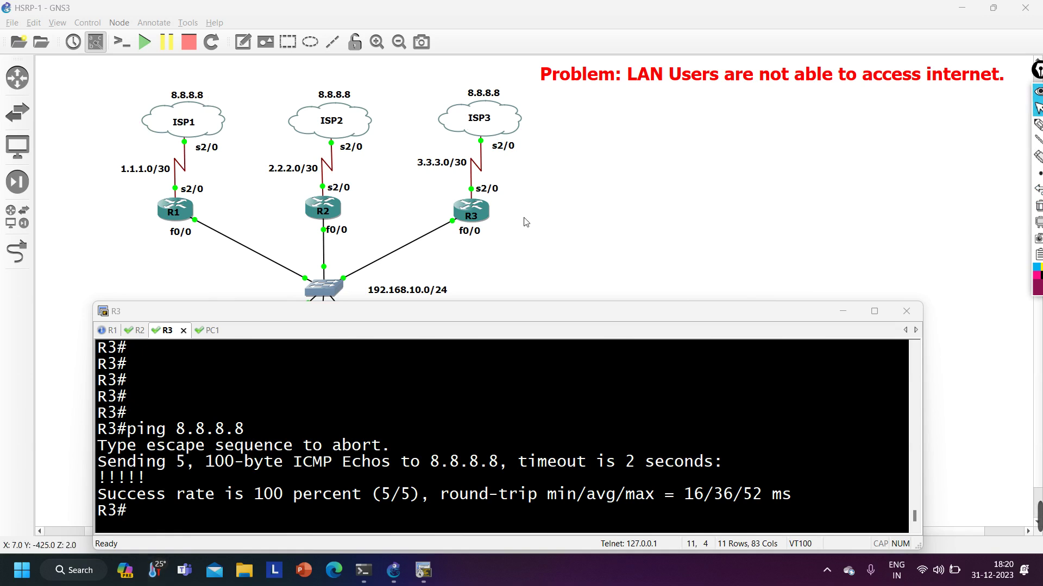
Display R1's IP routing table with show ip ro.
click(113, 331)
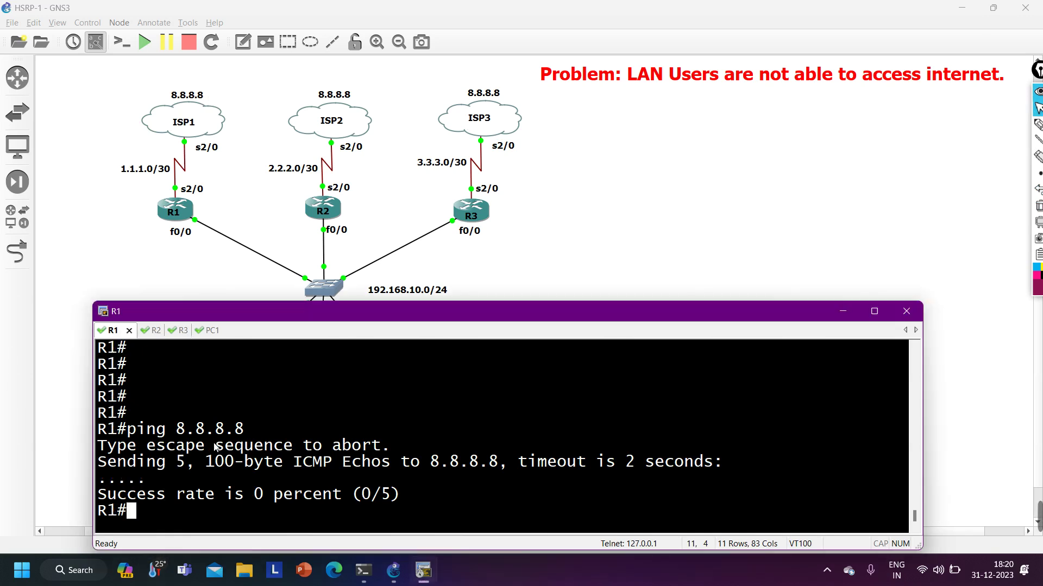
text(sghi)
key(BackSpace)
key(BackSpace)
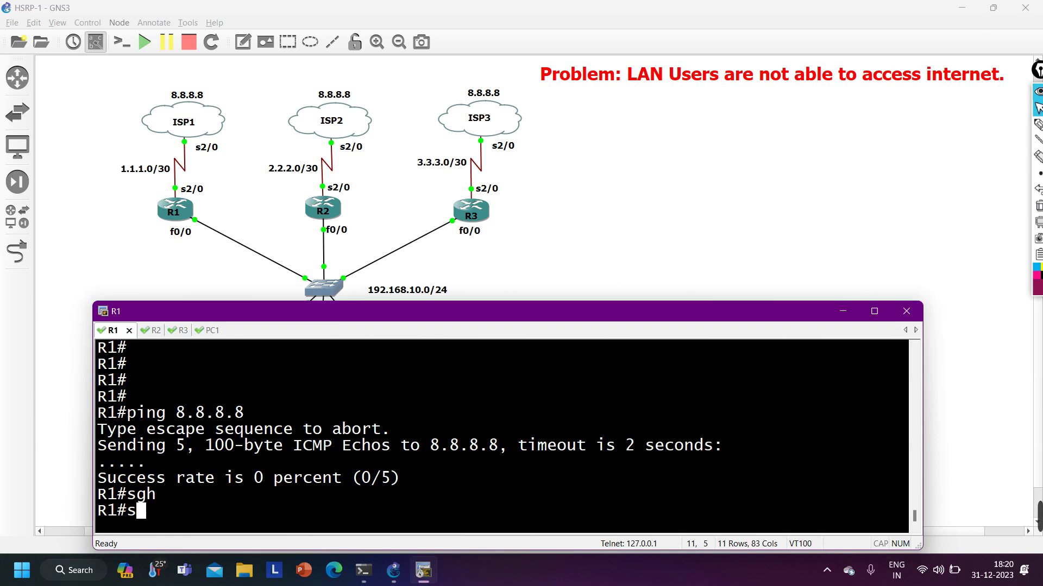
text(h)
key(Tab)
text(ip ro)
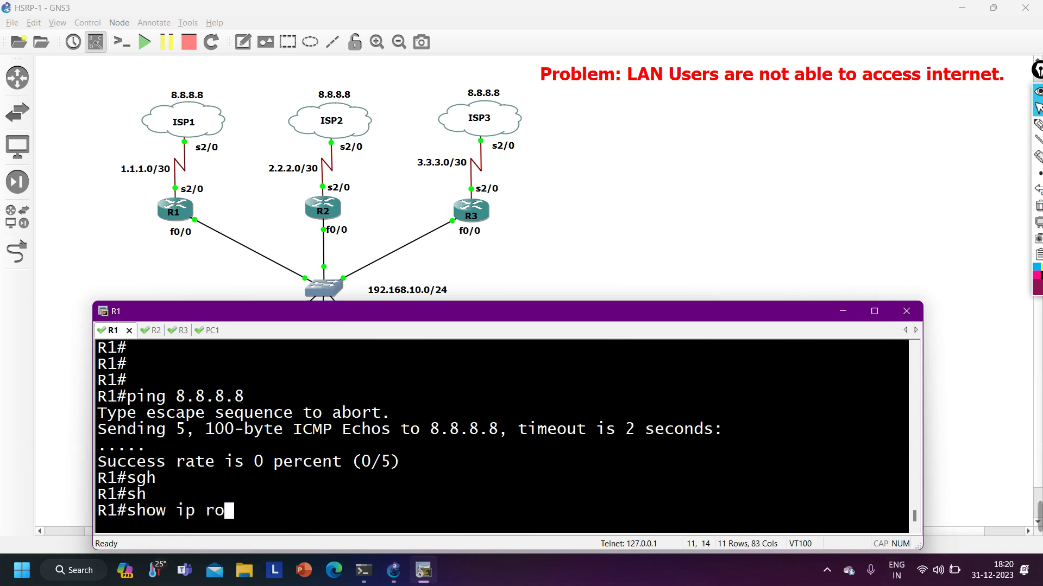
key(Return)
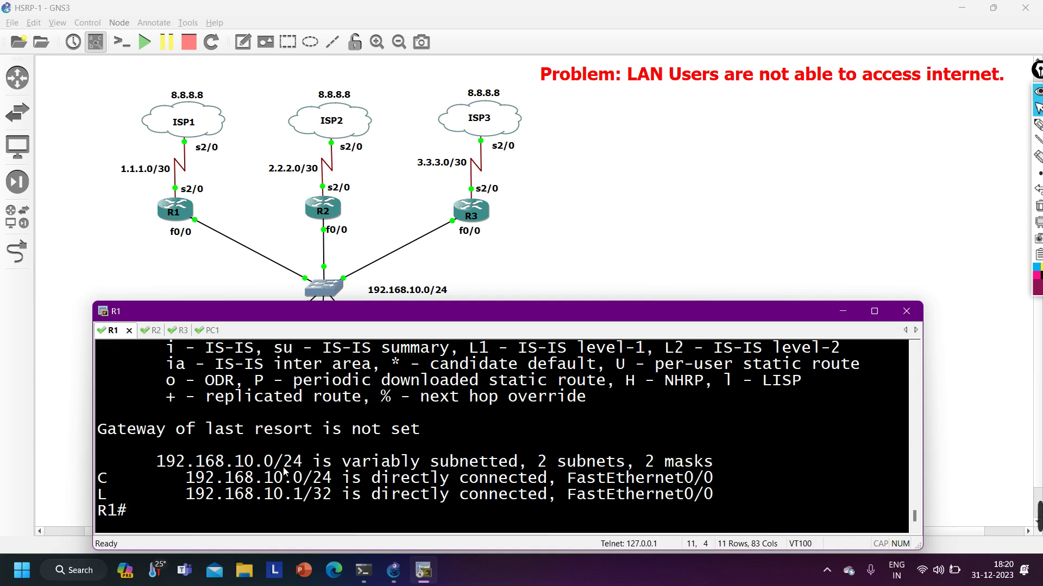
Display R1's configured static routes with show run | sec ip route and highlight the default route's next hop 1.1.1.2.
text(sh)
key(Tab)
text(run )
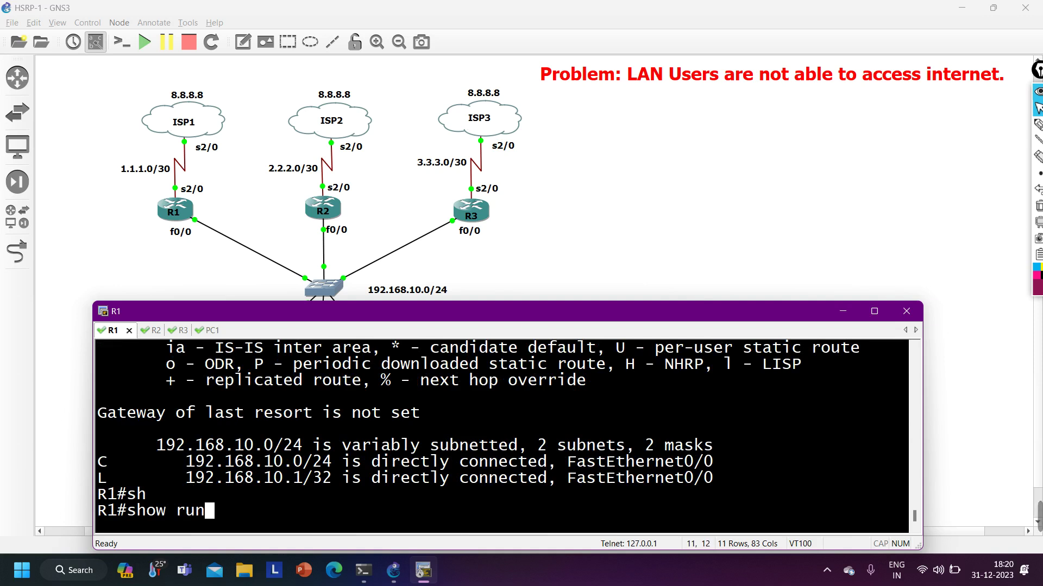
text(| sec i)
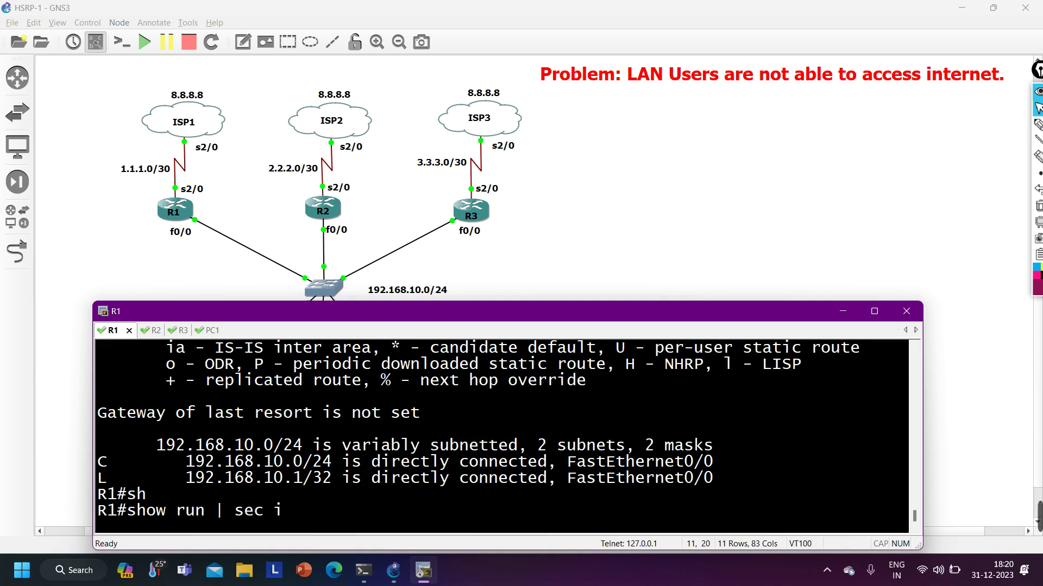
text(p route)
key(Return)
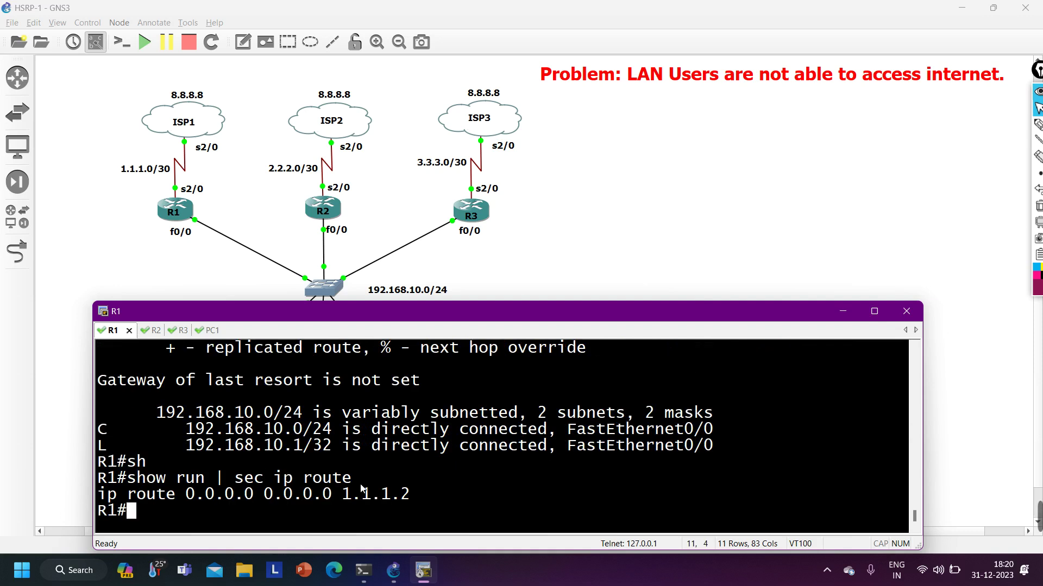
drag(100, 501, 394, 499)
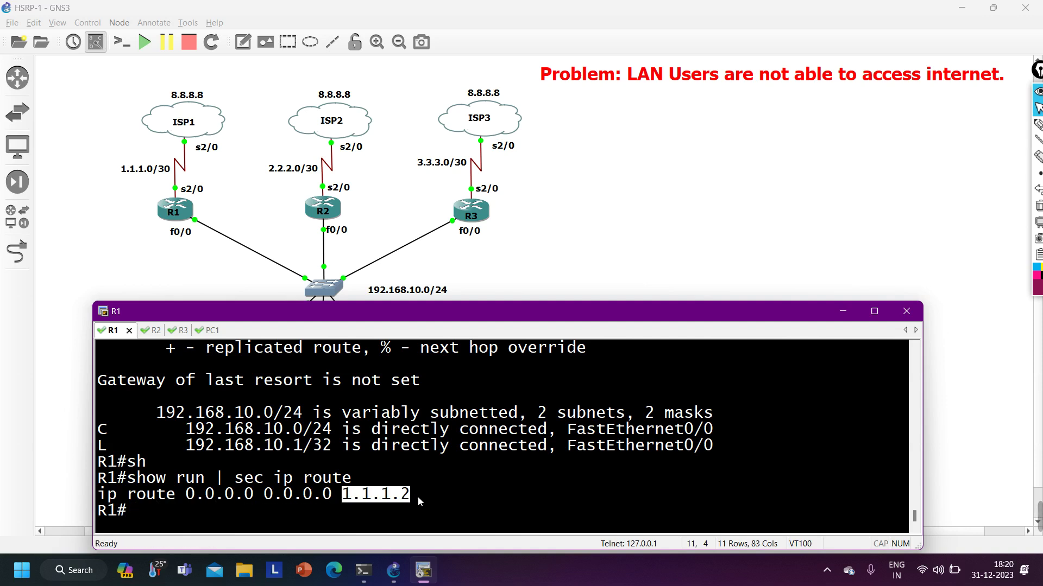
Test reachability of the next hop from R1 with ping 1.1.1.2 and highlight that address in the default route.
text(ping)
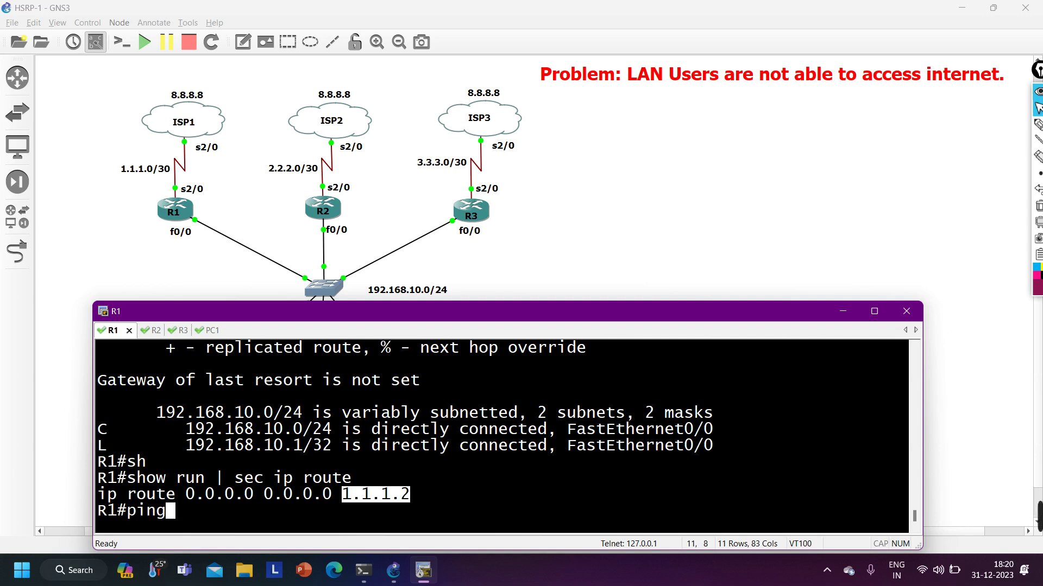
text( 1.1.1.2)
key(Return)
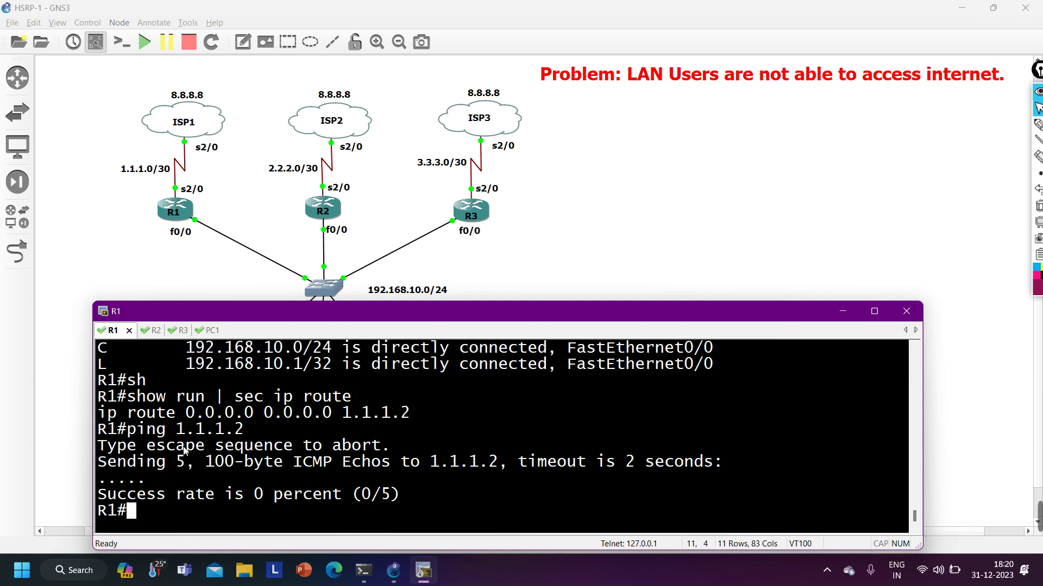
drag(186, 447, 180, 446)
drag(348, 415, 411, 414)
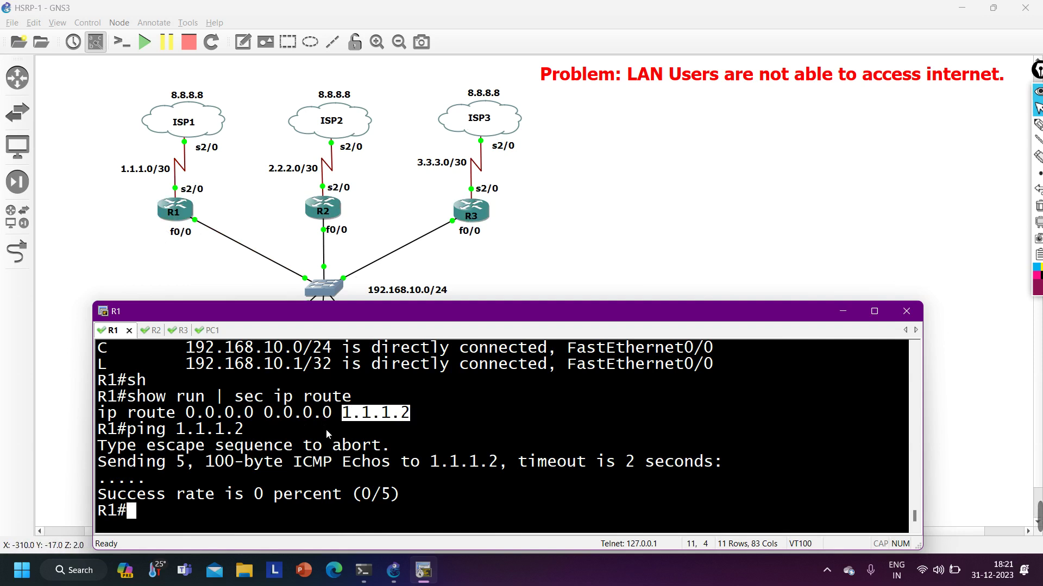
Display R1's HSRP status summary with show standby brief.
key(Return)
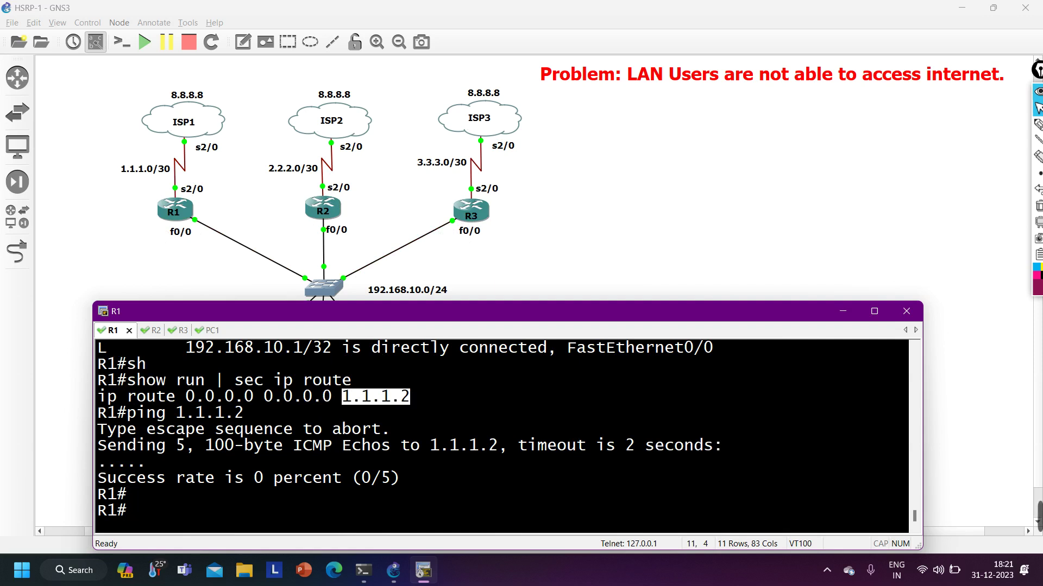
text(sh)
key(Tab)
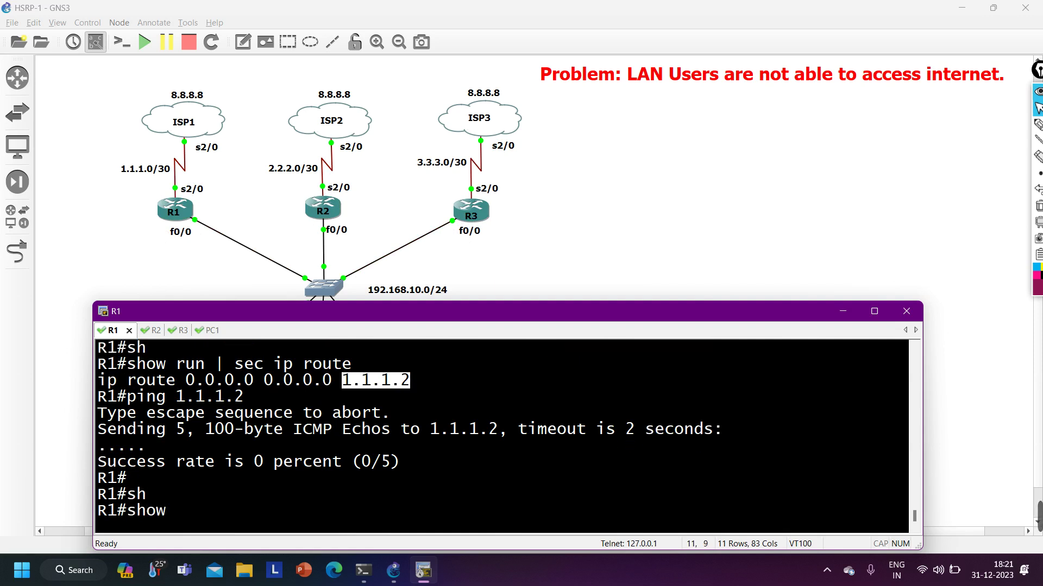
text(st)
key(Tab)
text(an)
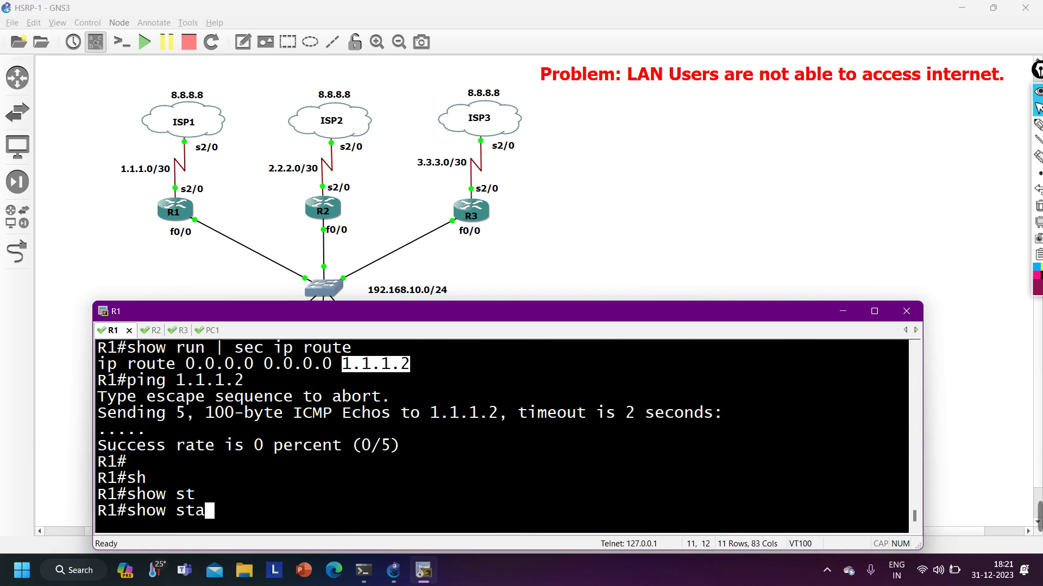
key(Tab)
text(br)
key(Tab)
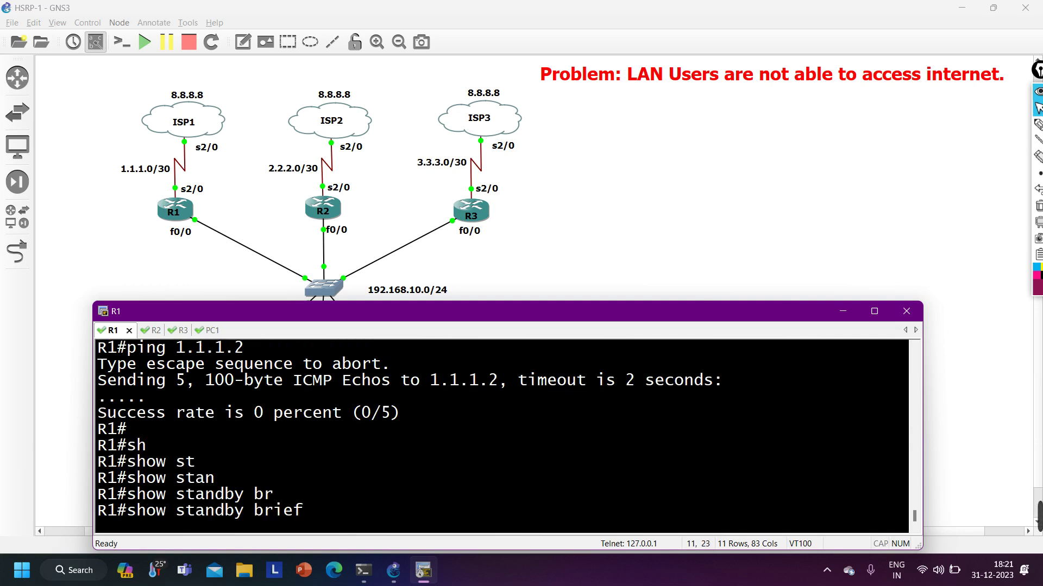
key(Return)
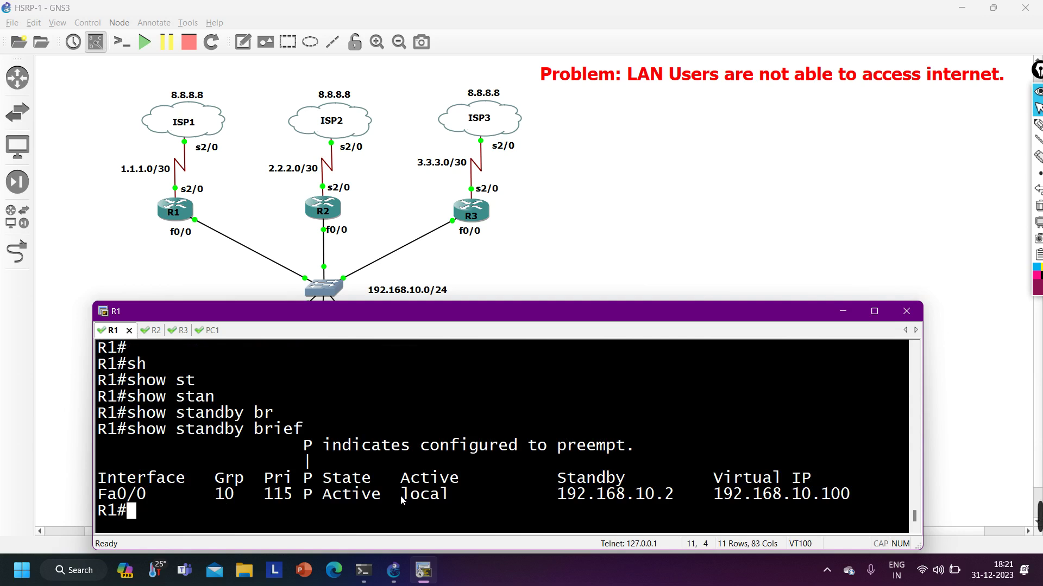
Highlight the active router, standby router and priority values in R1's HSRP summary.
drag(401, 494, 452, 493)
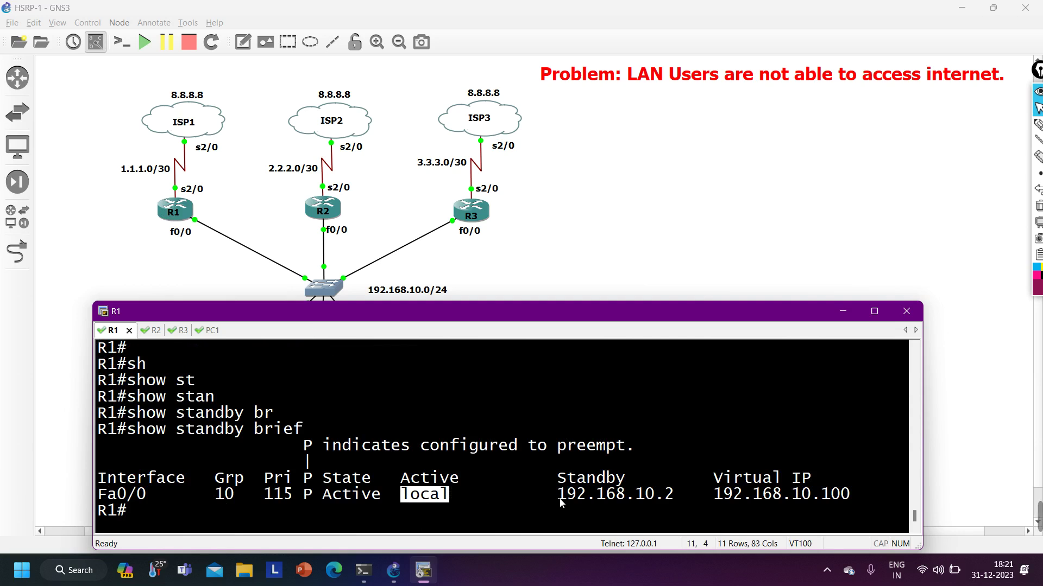
drag(560, 503, 676, 495)
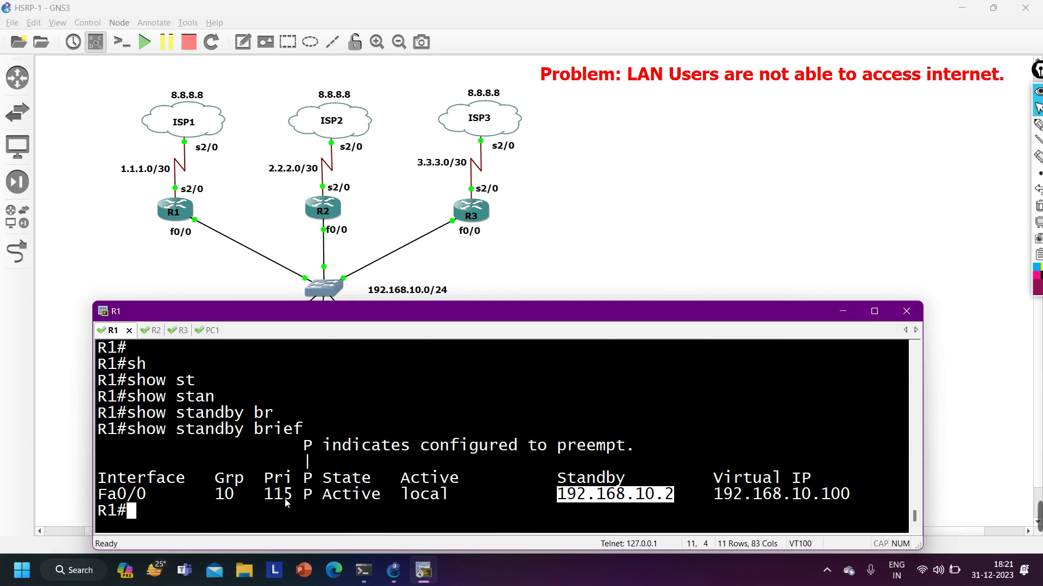
mouse_move(256, 494)
mouse_down()
mouse_move(292, 499)
mouse_move(268, 502)
mouse_up()
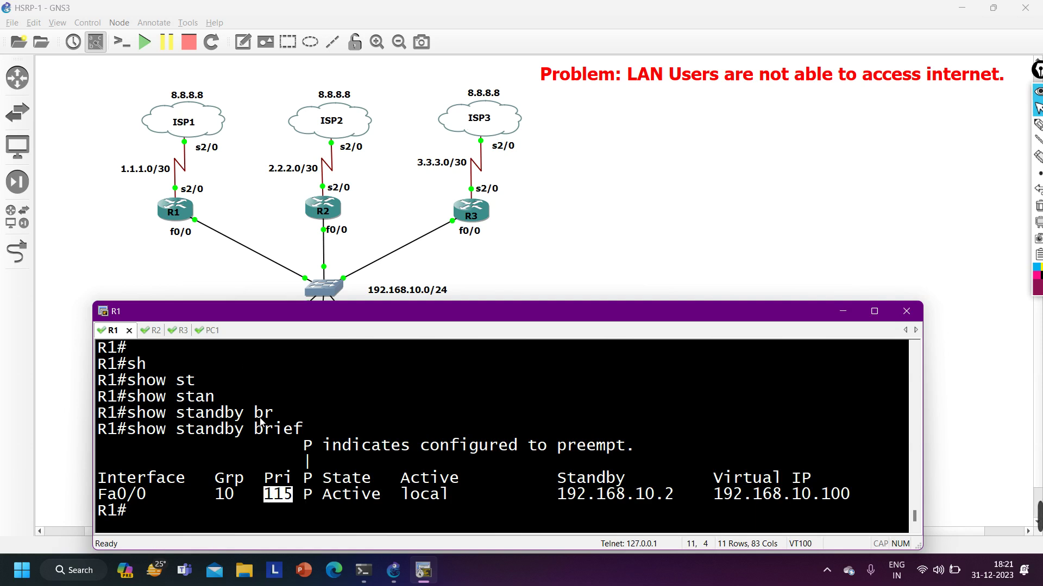
Display R2's HSRP status summary with show standby brief and highlight its priority value.
key(ctrl+Tab)
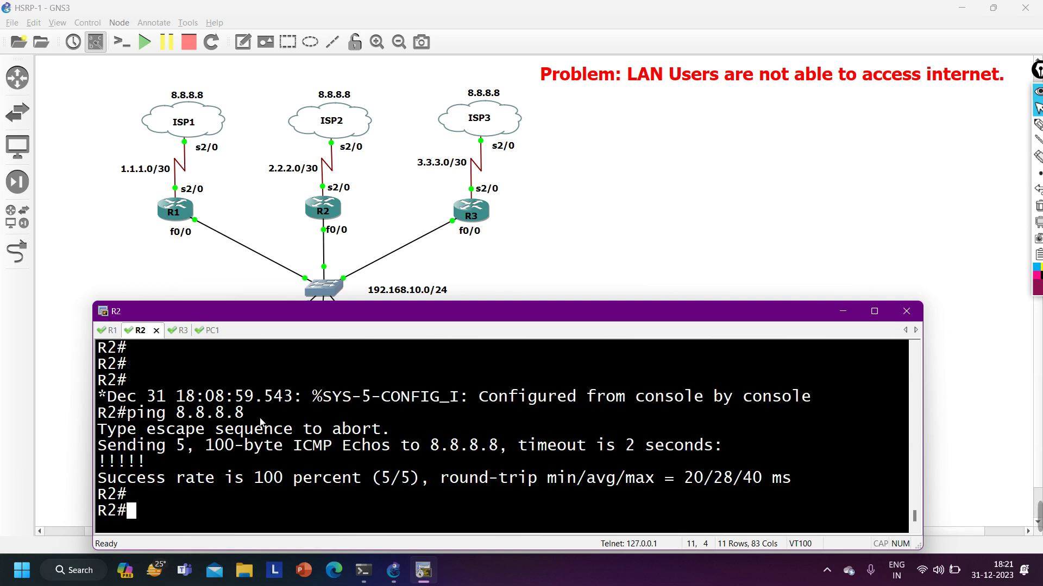
text(sh)
key(Tab)
text(st)
key(Tab)
text(a)
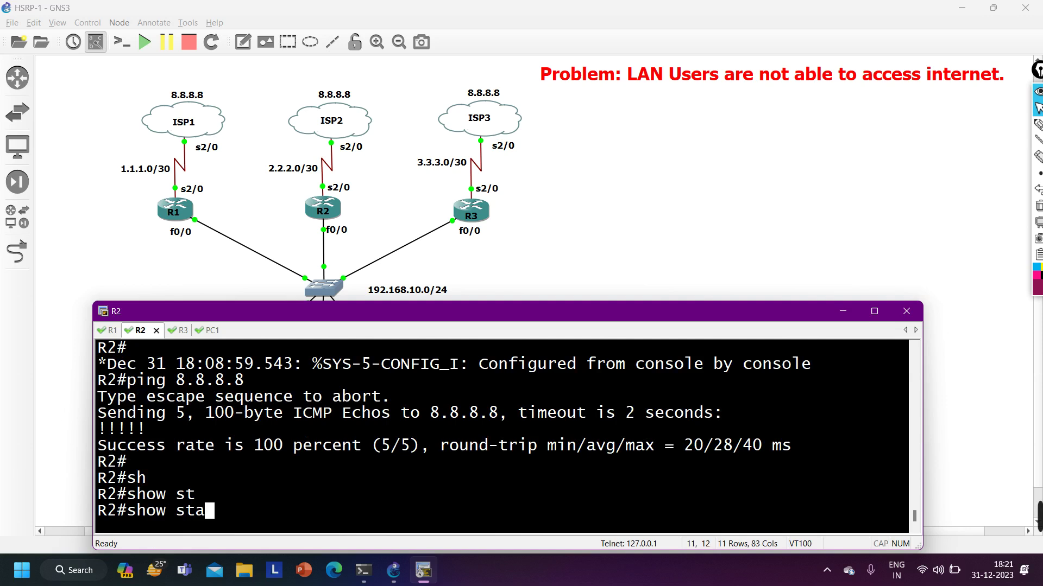
text(n)
key(Tab)
text(br)
key(Tab)
key(Return)
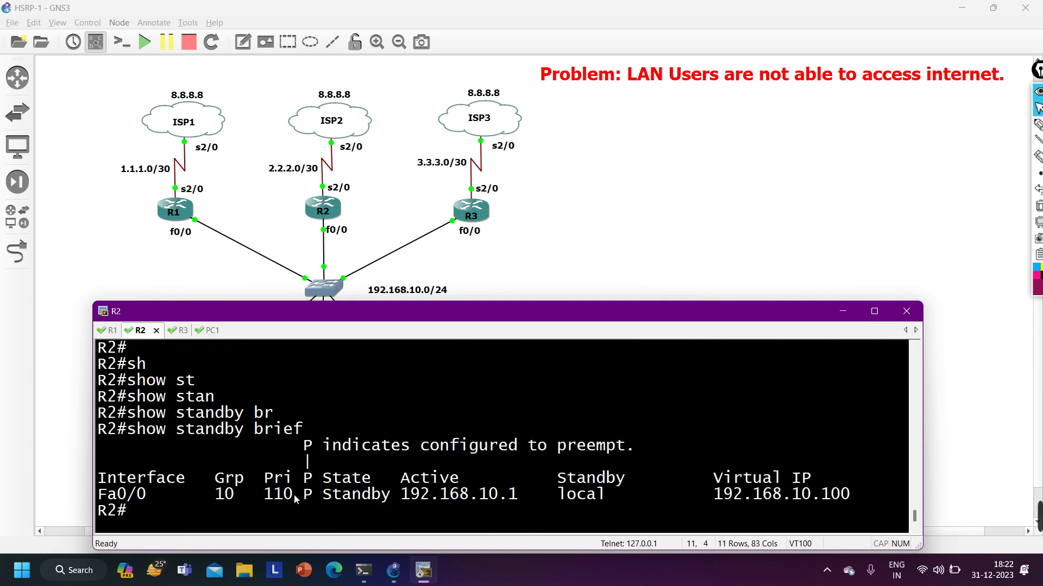
drag(289, 498, 264, 499)
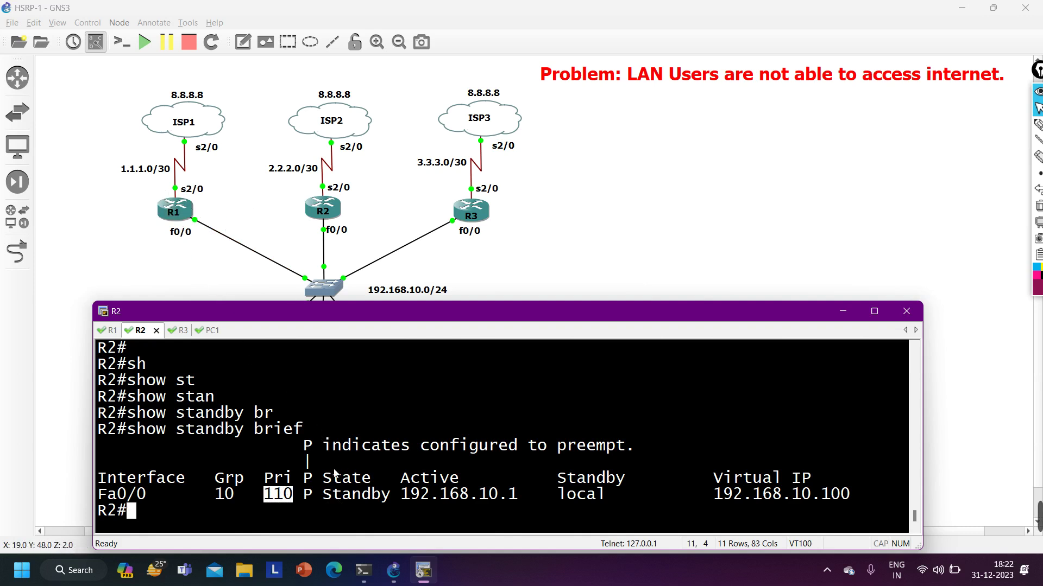
Display R3's HSRP status summary with show standby brief and highlight its priority value.
key(ctrl+Tab)
text(sh)
key(Tab)
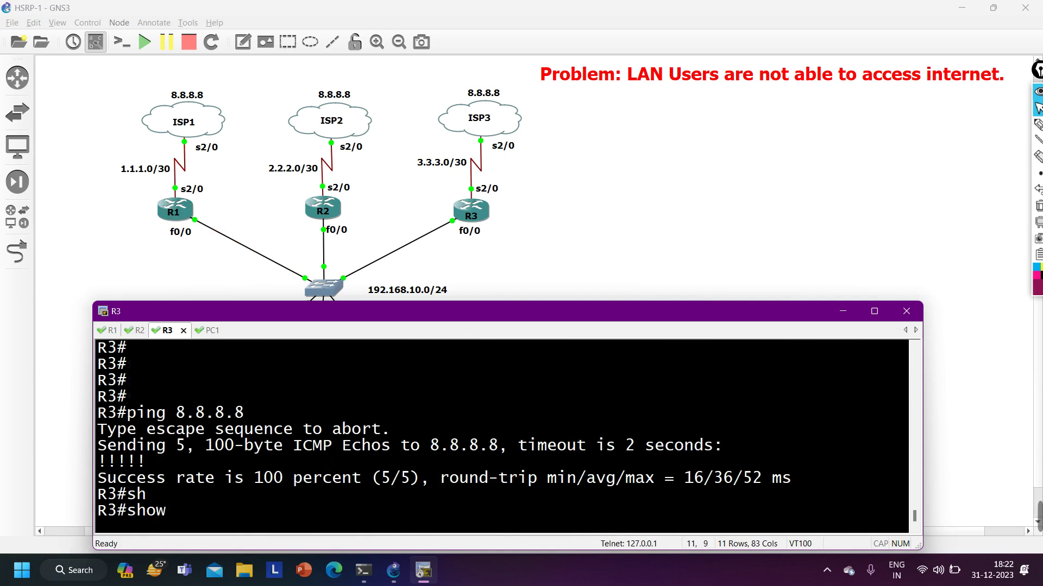
text(st)
key(Tab)
text(an)
key(Tab)
text(br)
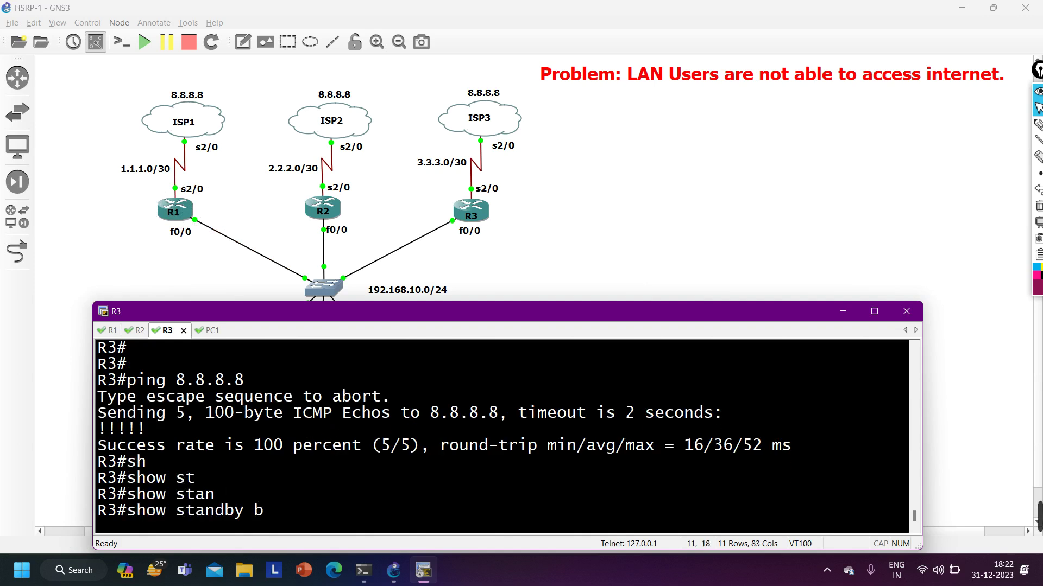
key(Tab)
key(Return)
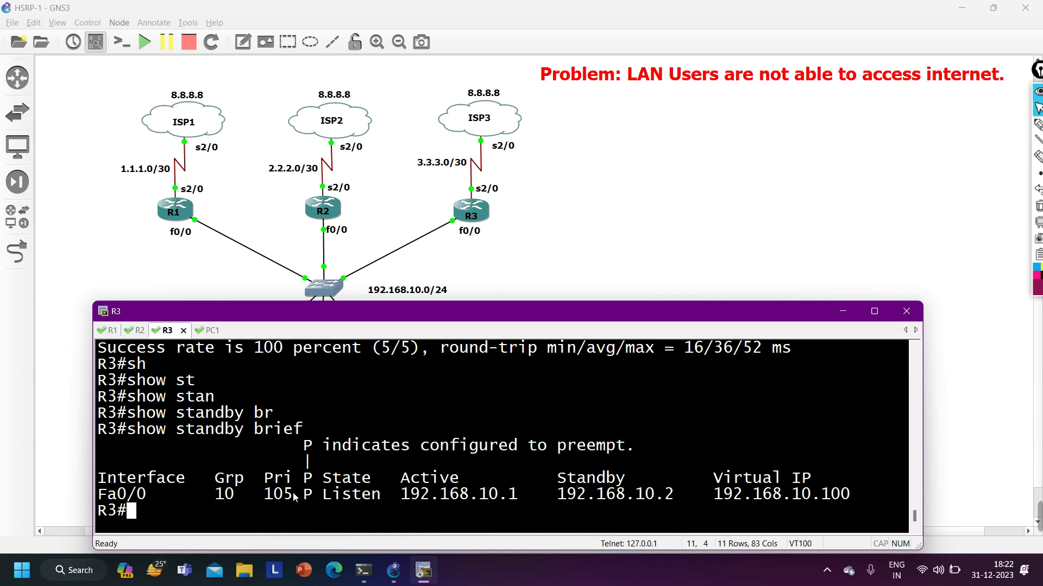
drag(294, 495, 263, 496)
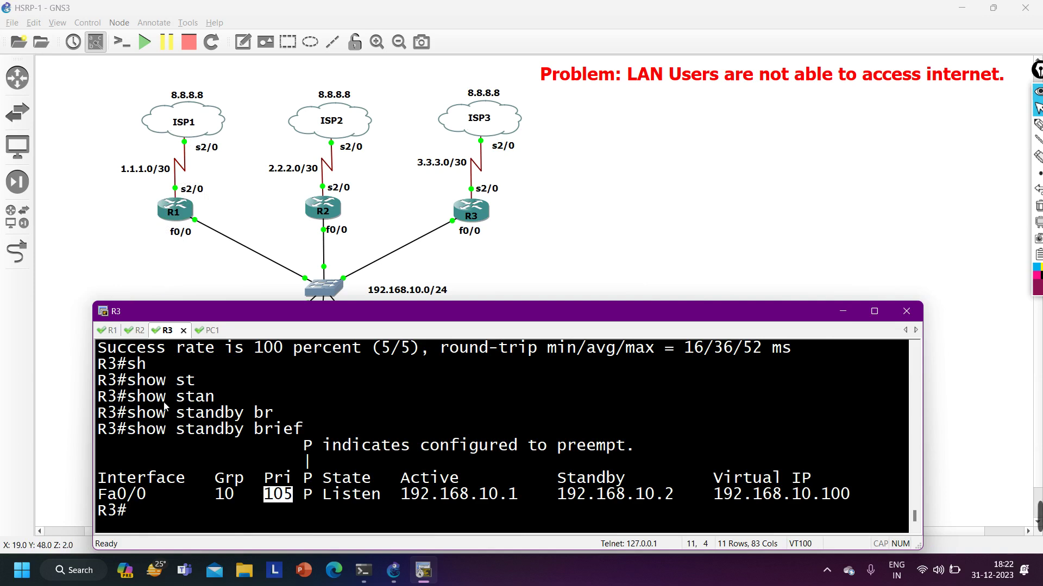
Return to R1's console, clear some space with blank prompts and display the LAN interface configuration with show run int f0/0.
click(108, 330)
key(Return)
key(Return)
key(Return)
key(Return)
key(Return)
key(Return)
key(Return)
key(Return)
key(Return)
key(Return)
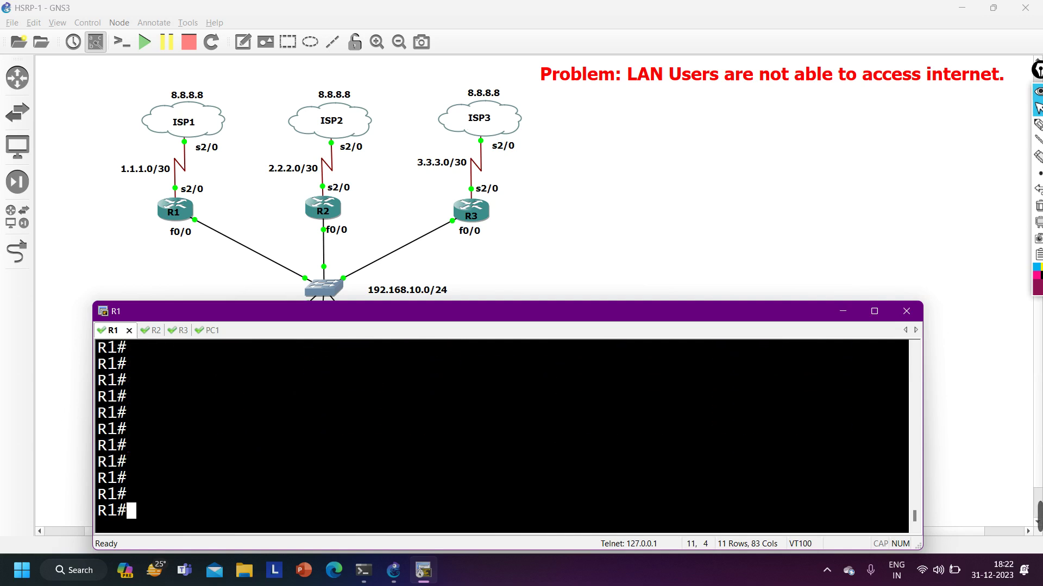
text(sh)
key(Tab)
text(run)
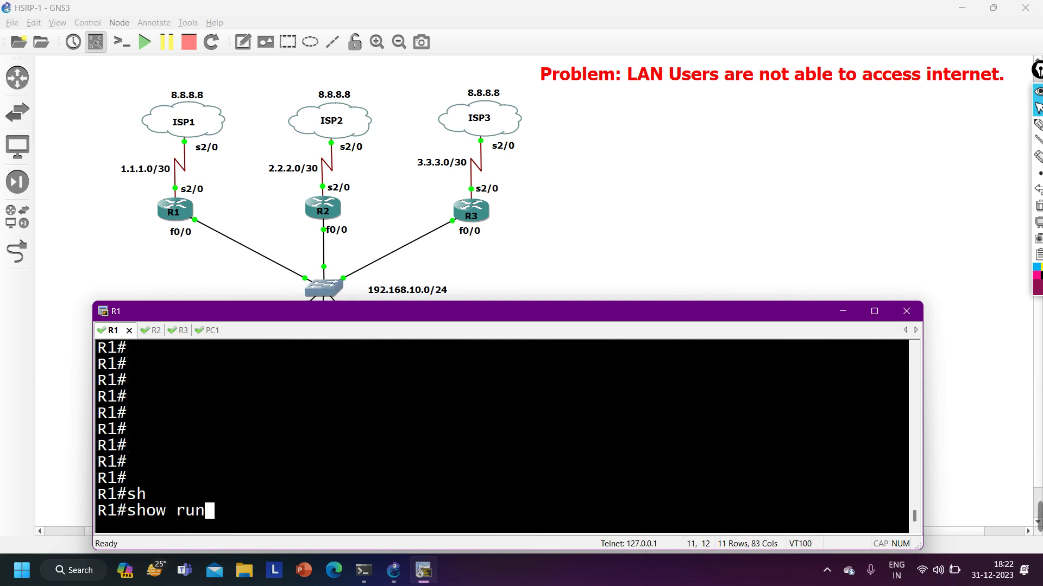
text( int)
text(f0/0)
key(Return)
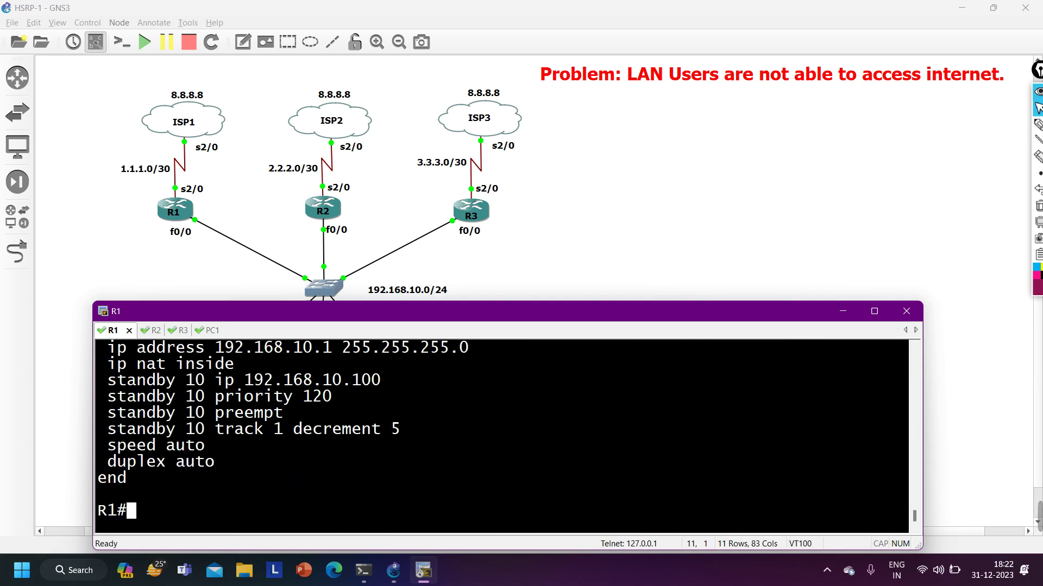
Highlight the IP address, ip nat inside, standby virtual IP and standby priority lines in R1's FastEthernet0/0 configuration.
scroll(264, 432, up, 1)
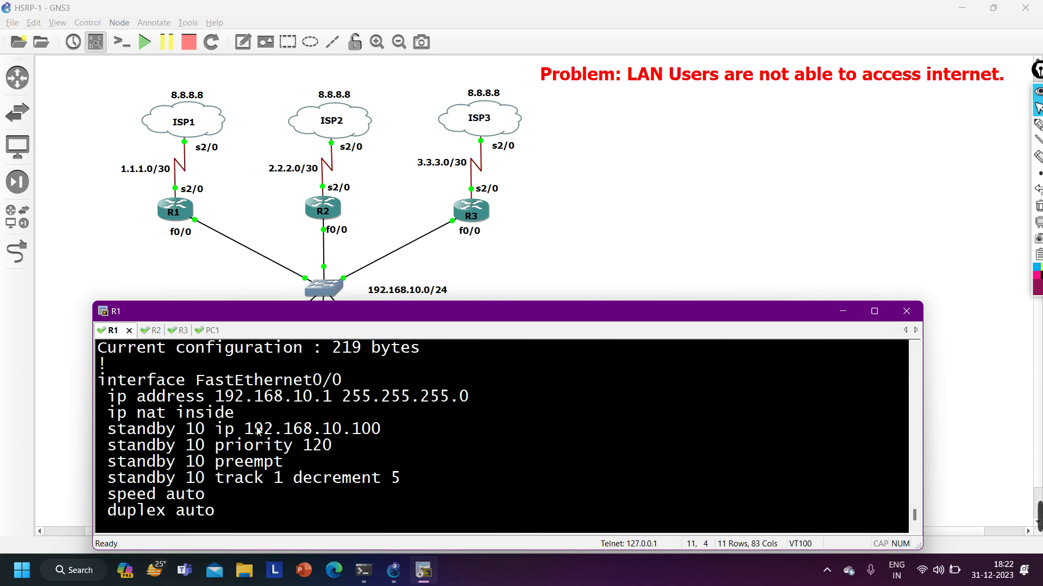
drag(107, 401, 487, 400)
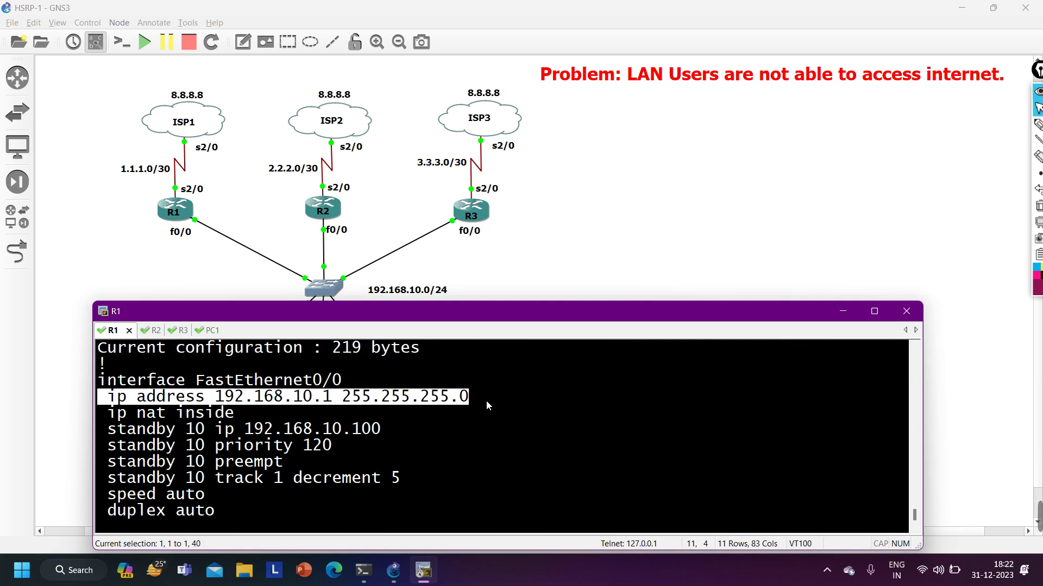
drag(111, 419, 235, 416)
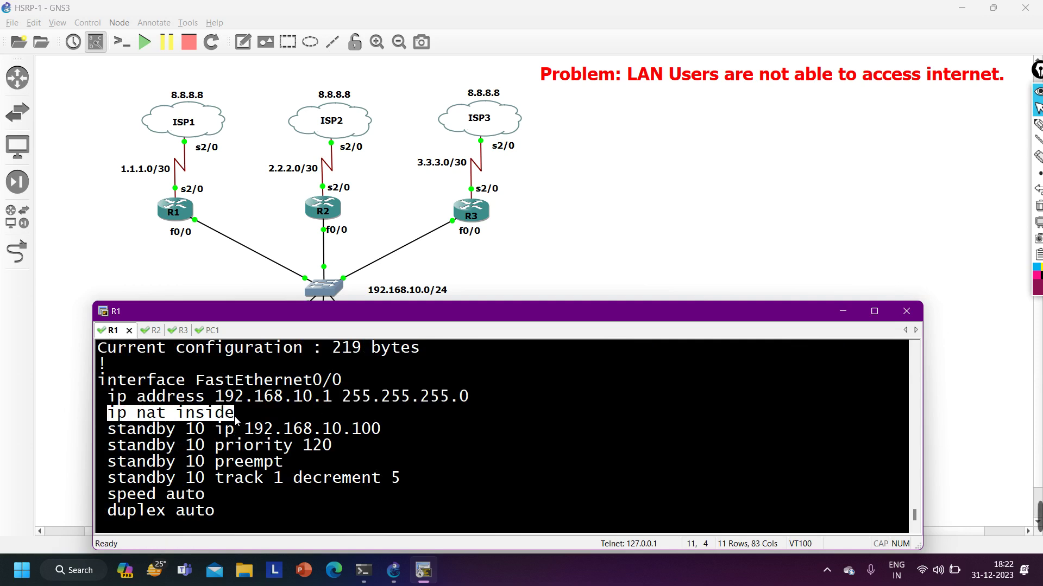
click(113, 434)
drag(113, 433, 381, 431)
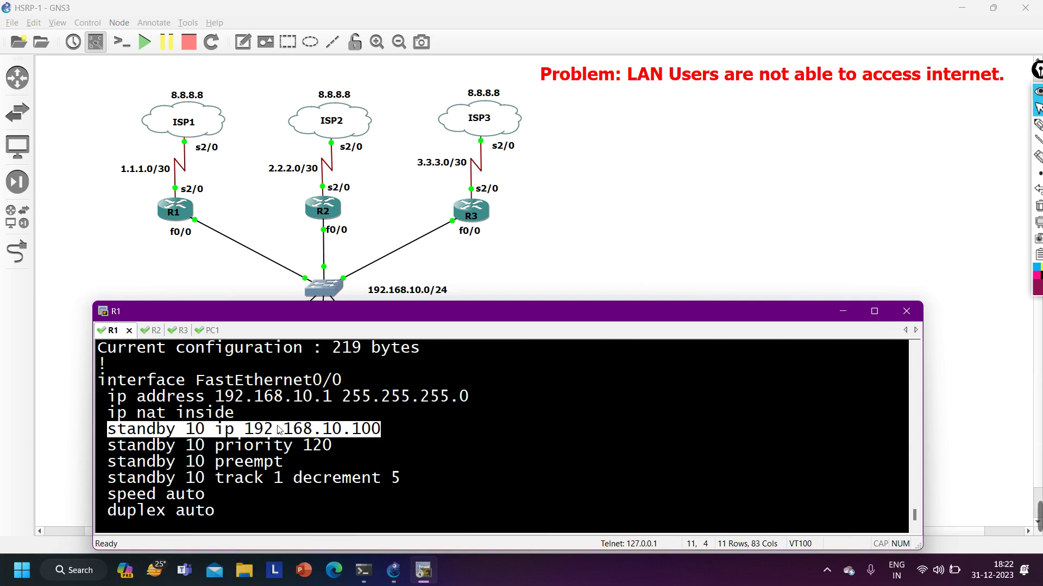
mouse_move(112, 450)
mouse_down()
mouse_move(337, 455)
mouse_move(145, 462)
mouse_move(128, 447)
mouse_up()
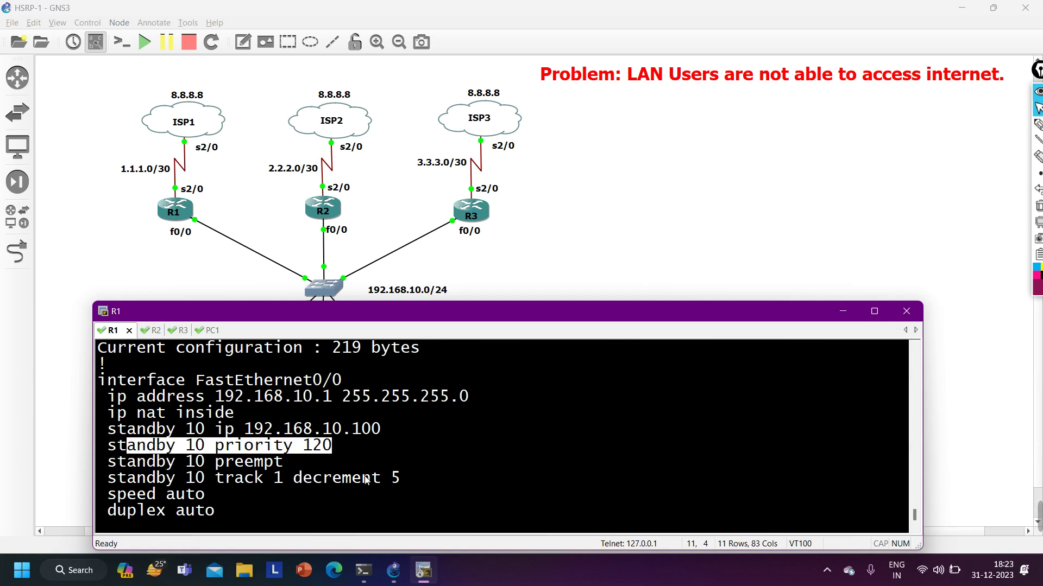
Display R1's HSRP summary again with show standby brief and highlight its current priority value.
key(Return)
text(sh)
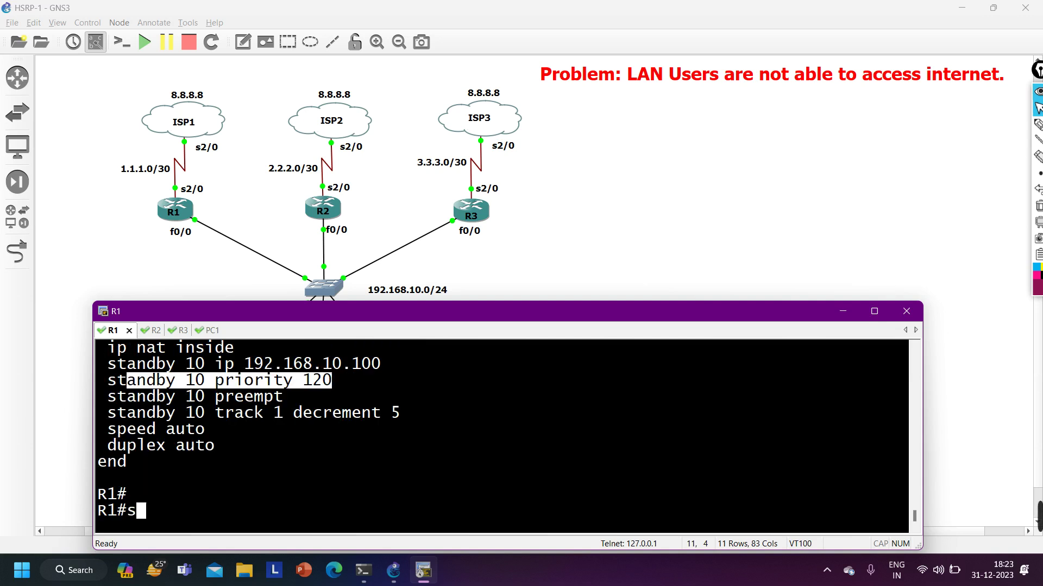
key(Tab)
text(st)
key(Tab)
text(an)
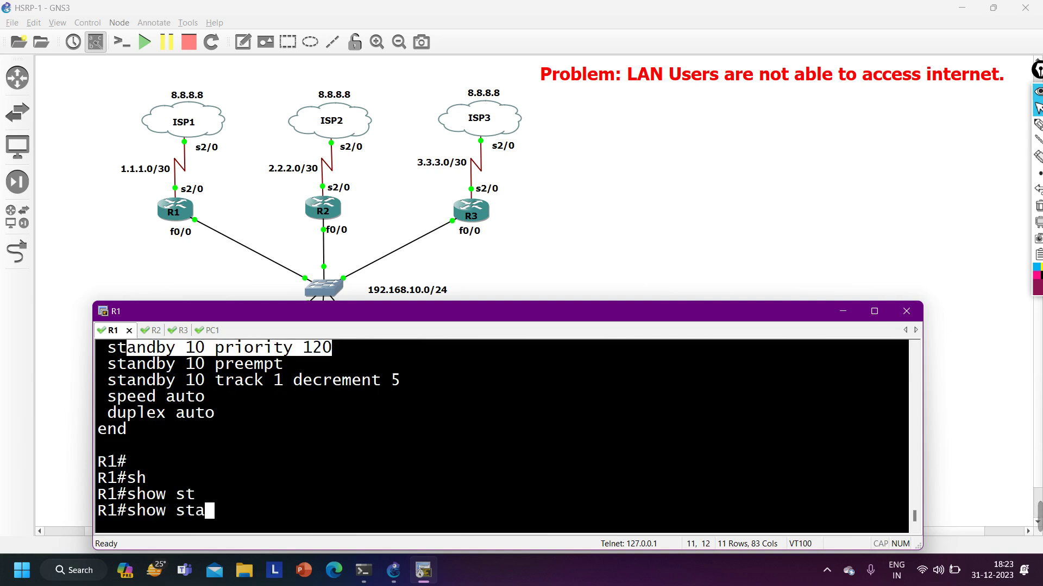
key(Tab)
text(br)
key(Tab)
key(Return)
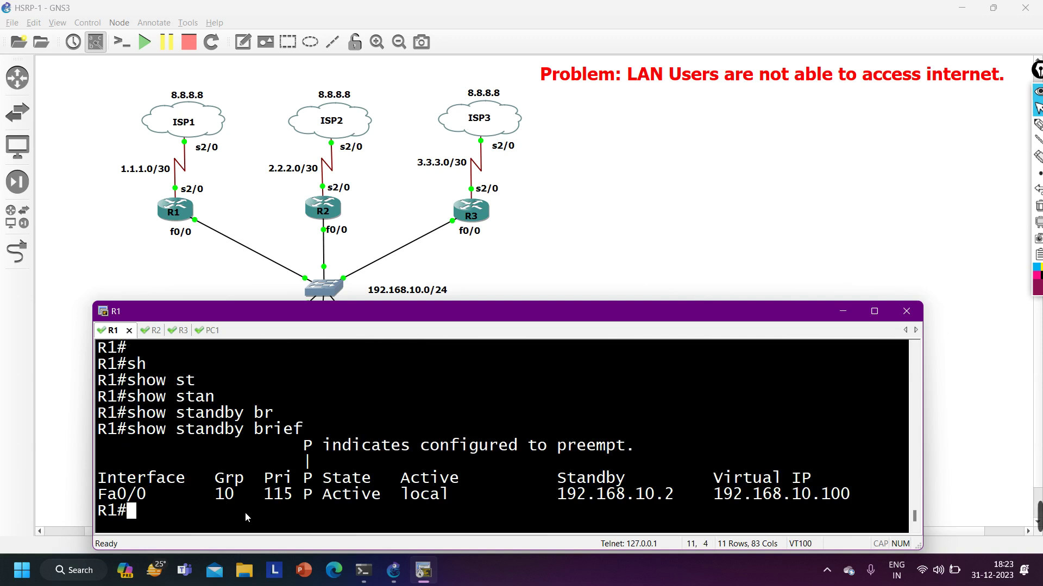
drag(291, 501, 269, 499)
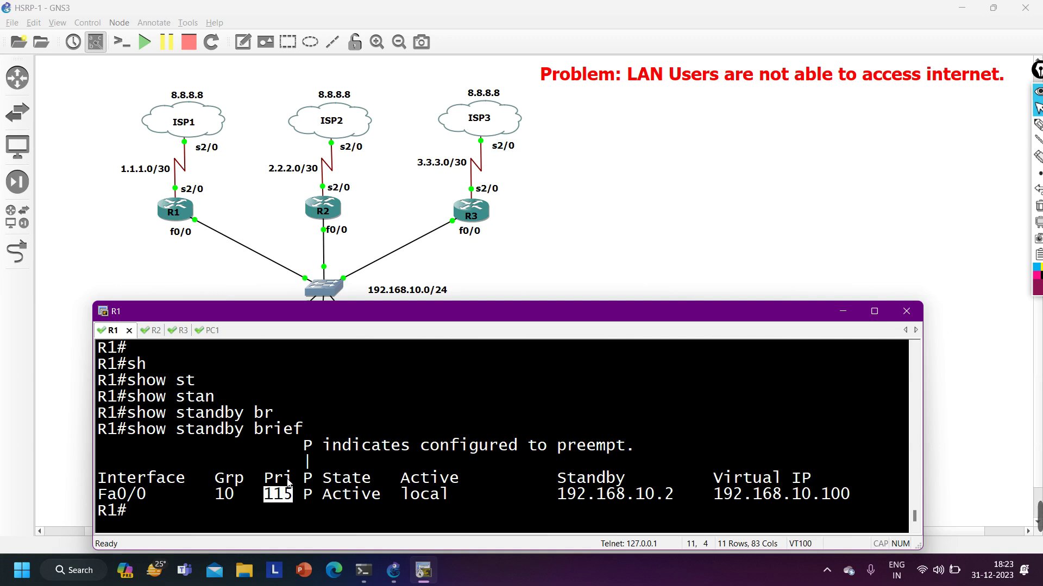
Redisplay R1's interface configuration with show run int f0/0 and highlight the standby priority, preempt and track decrement settings.
key(Return)
text(show run int f0/0)
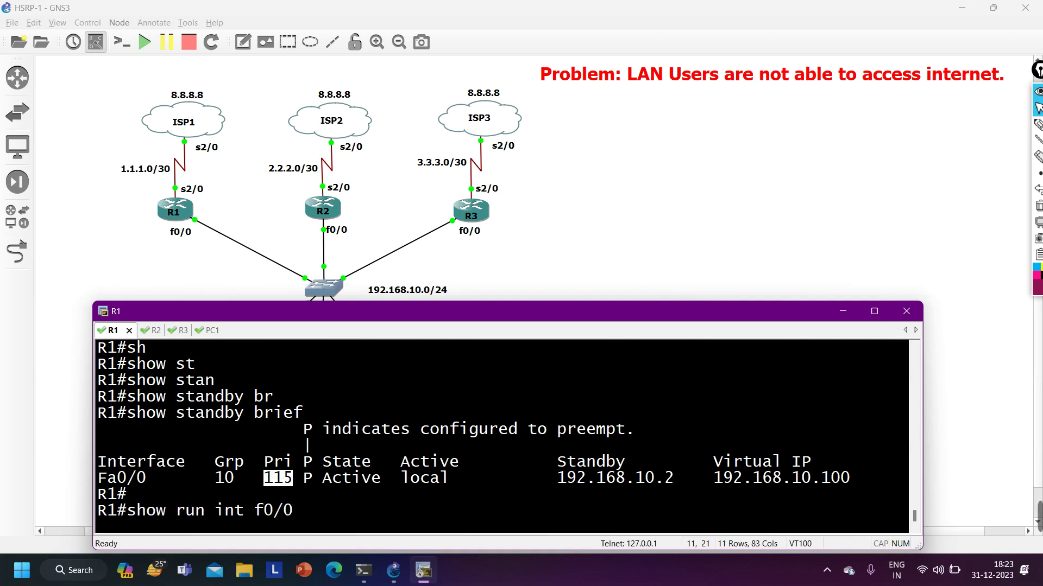
key(Return)
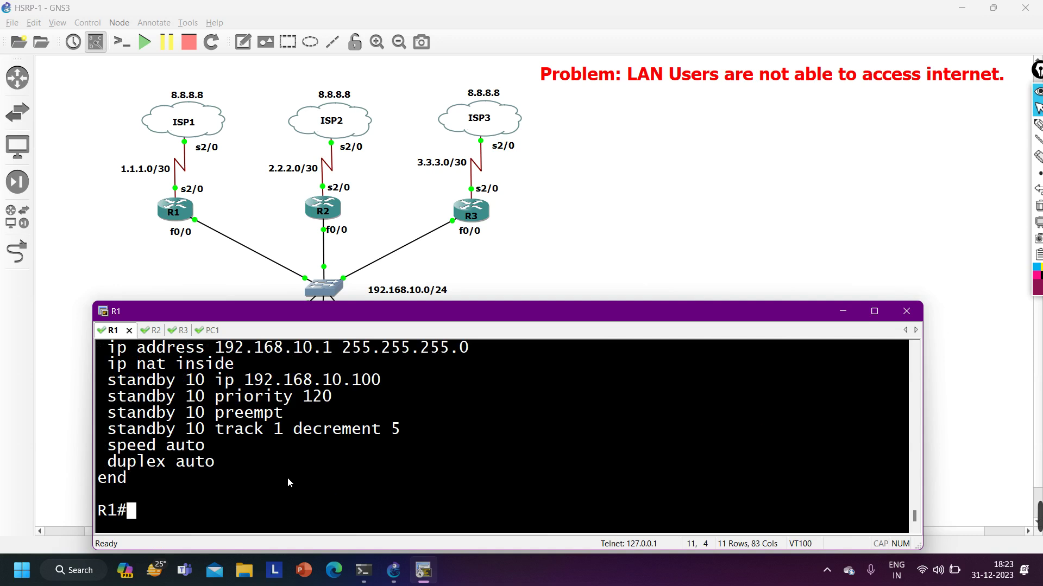
drag(104, 399, 334, 400)
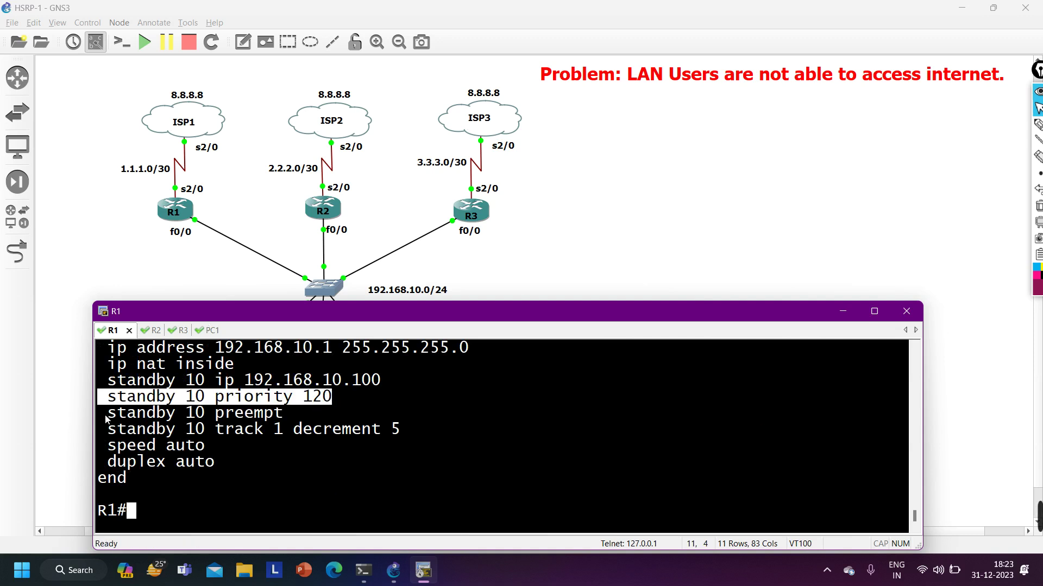
drag(106, 420, 287, 415)
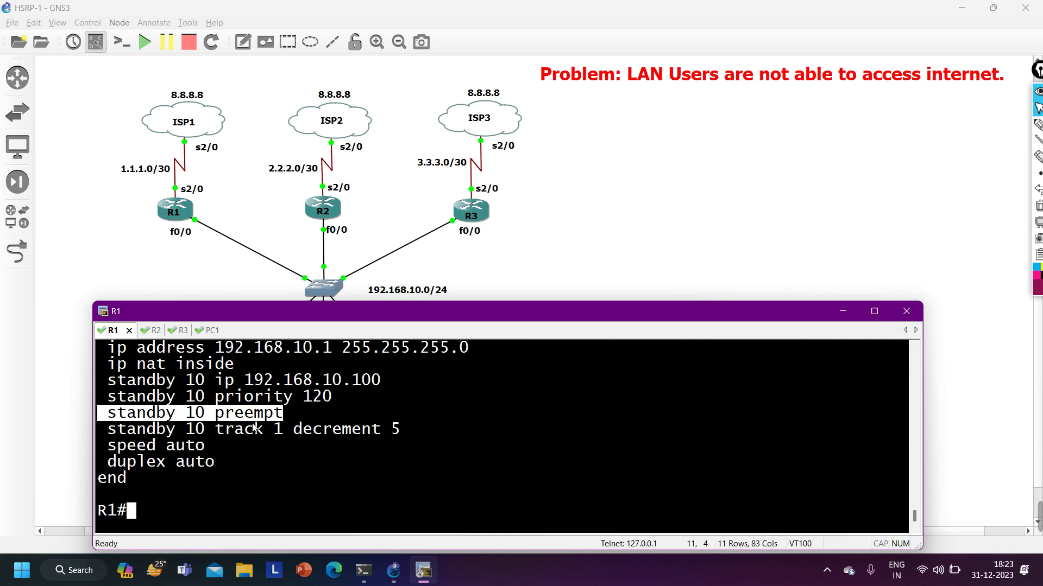
drag(101, 431, 439, 423)
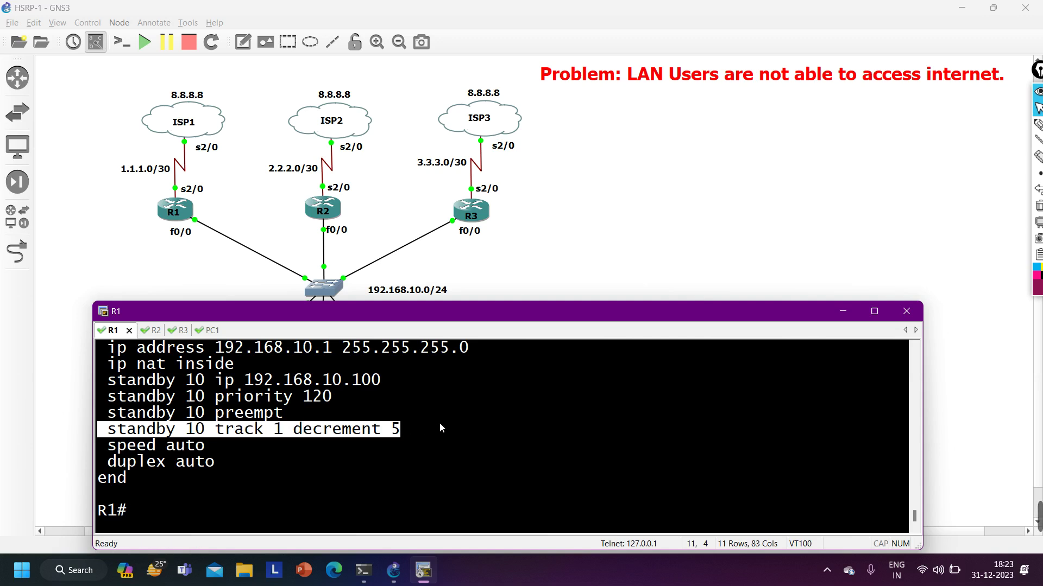
drag(294, 434, 226, 435)
drag(402, 431, 387, 435)
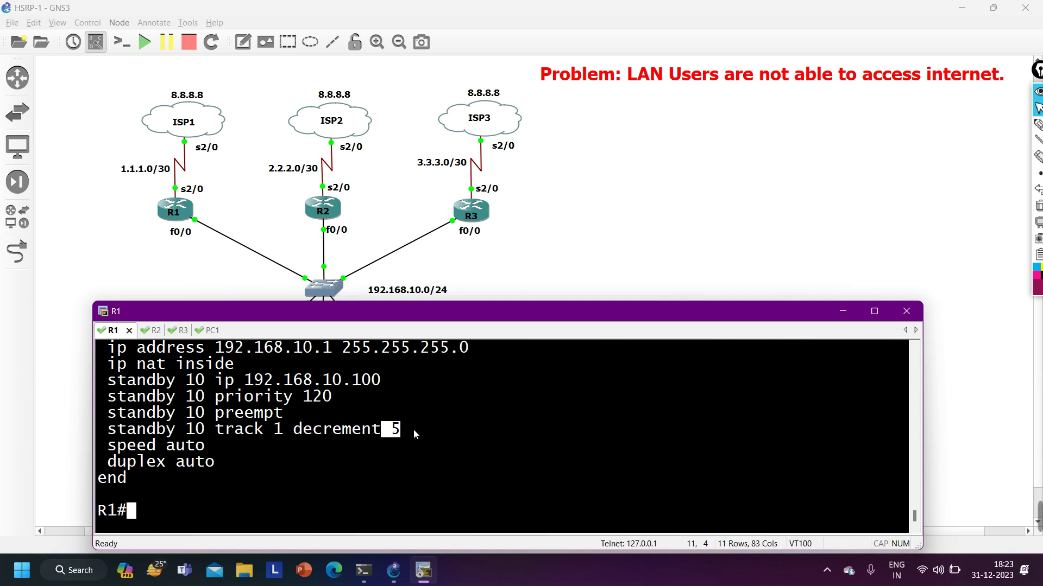
mouse_move(1004, 519)
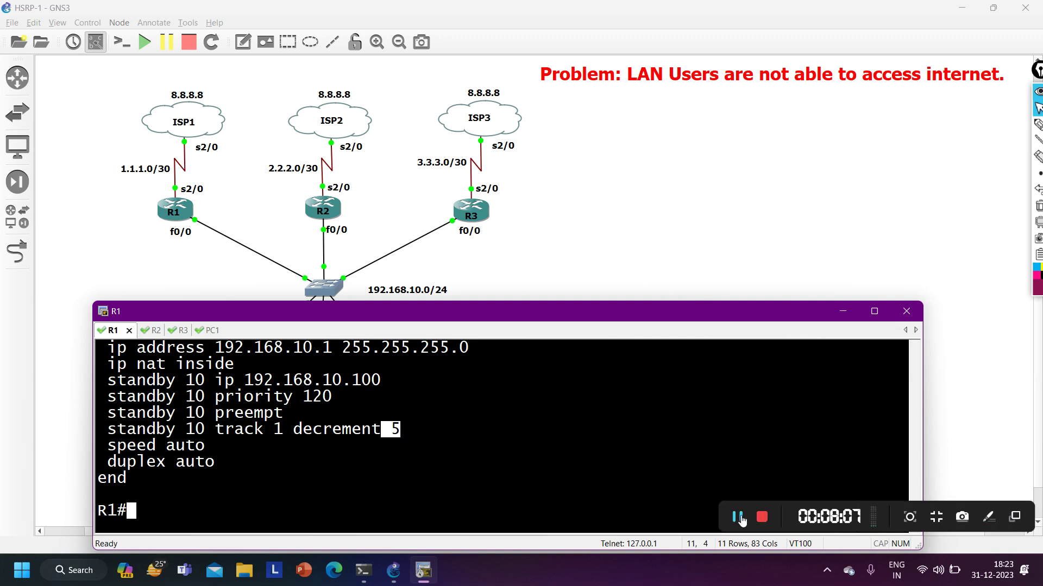
click(627, 525)
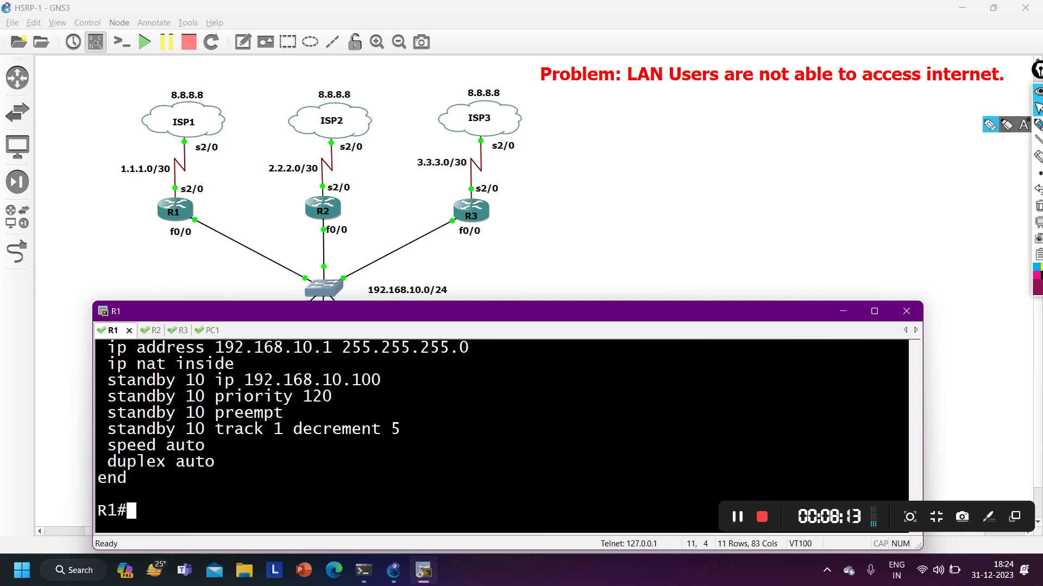
Handwrite the configured HSRP priorities on the topology with the pen: 120 beside R1, 115 beside R2 and 110 beside R3.
click(1037, 125)
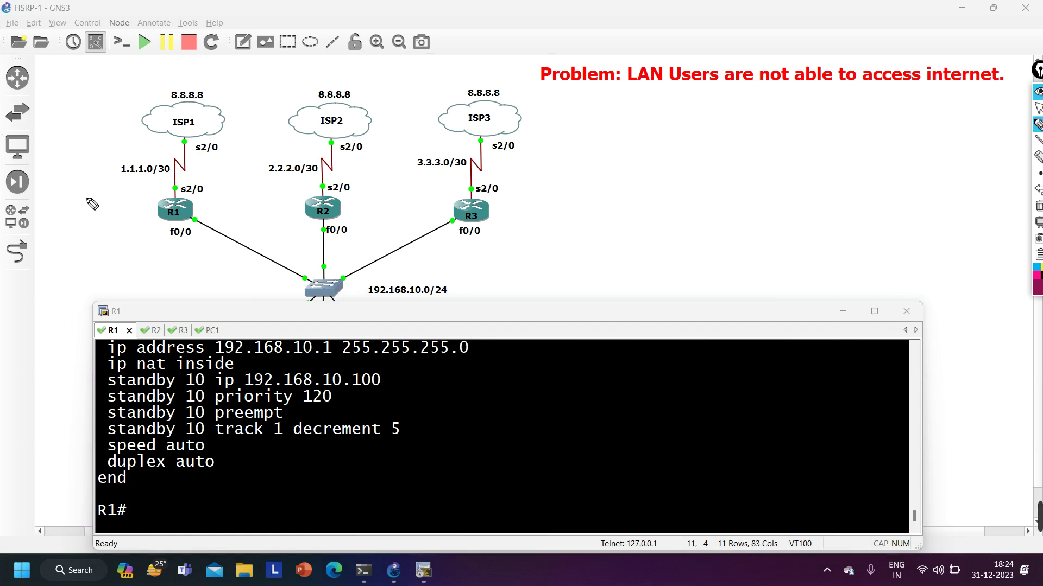
mouse_move(88, 196)
mouse_down()
mouse_move(85, 213)
mouse_move(113, 215)
mouse_up()
drag(130, 200, 128, 199)
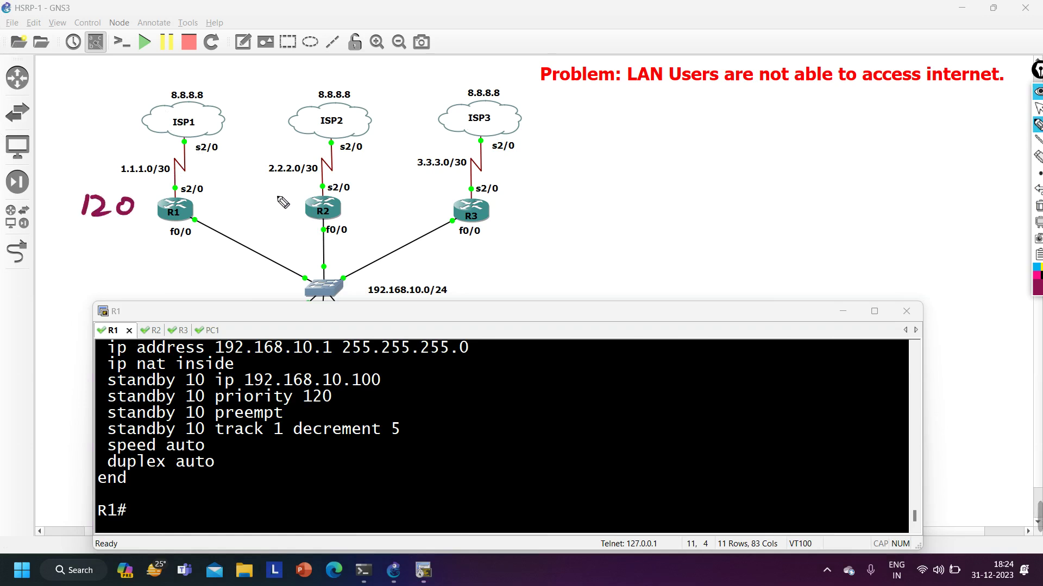
mouse_move(252, 193)
mouse_down()
mouse_move(250, 211)
mouse_move(262, 215)
mouse_up()
mouse_move(274, 197)
mouse_down()
mouse_move(284, 205)
mouse_move(271, 216)
mouse_up()
drag(277, 194, 293, 193)
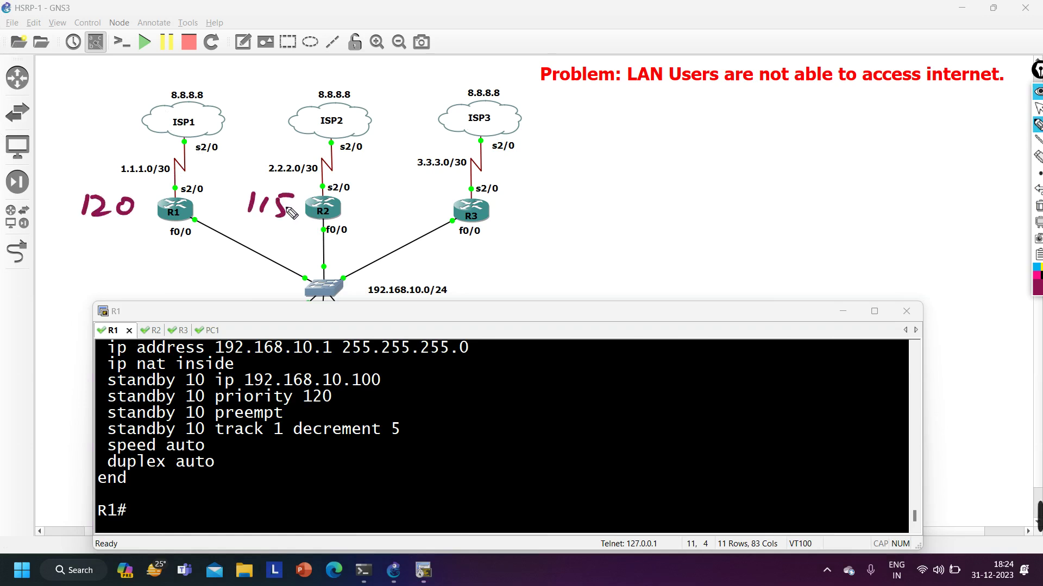
mouse_move(499, 200)
mouse_down()
mouse_move(497, 218)
mouse_move(530, 199)
mouse_up()
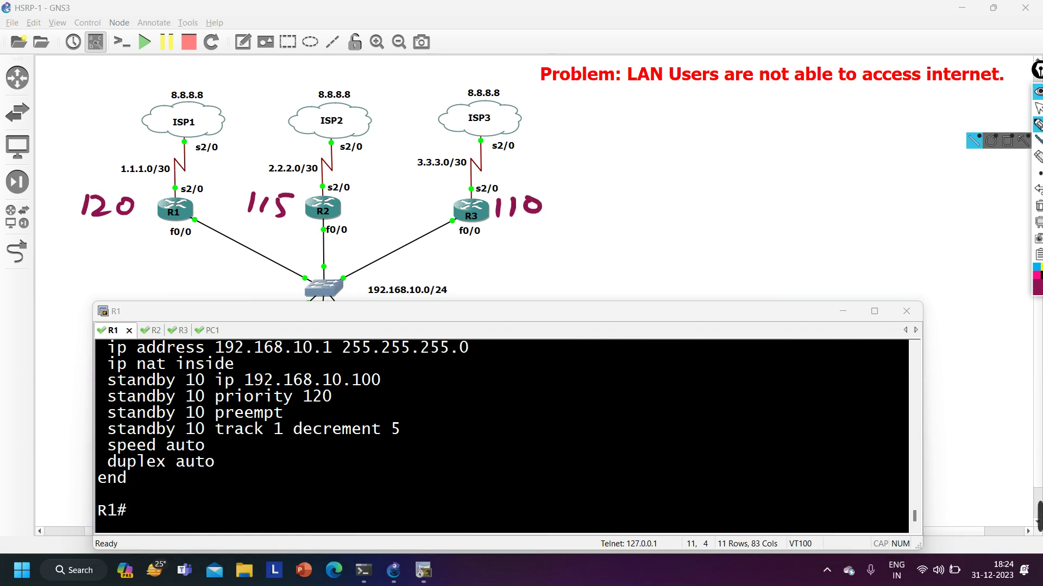
click(1037, 108)
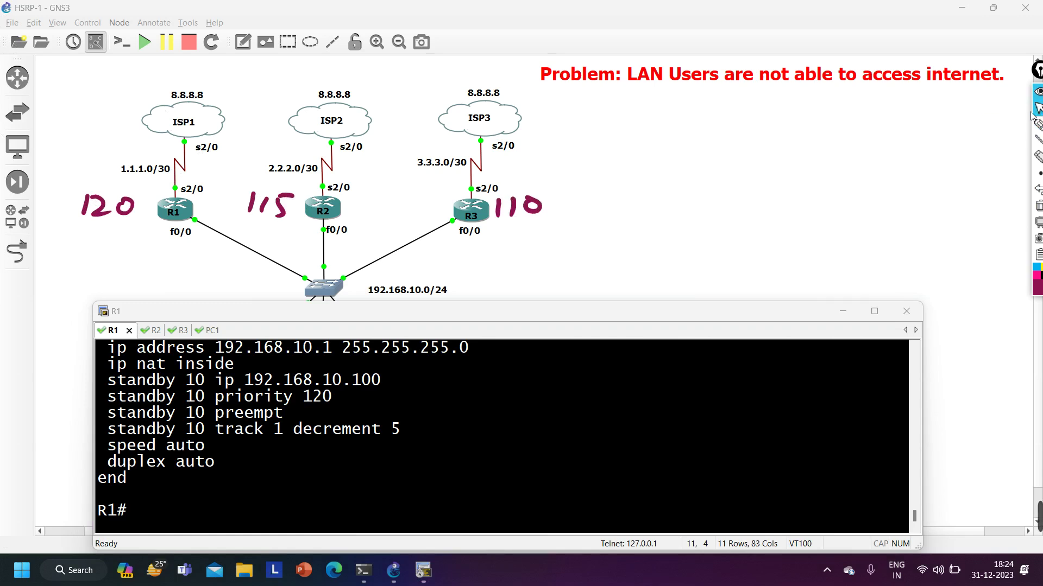
Display R2's FastEthernet0/0 configuration with show run int f0/0.
click(284, 460)
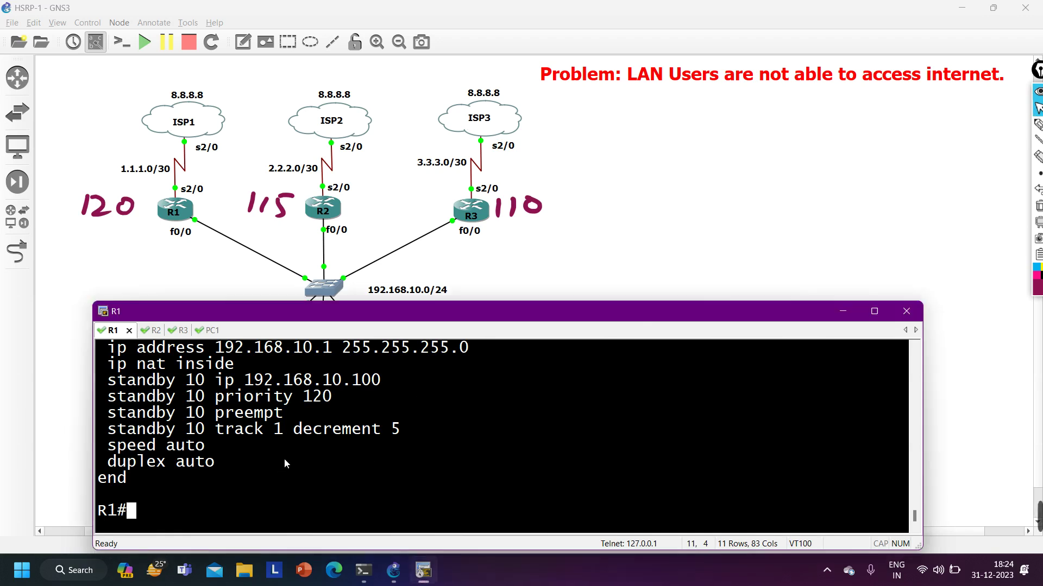
key(ctrl+Tab)
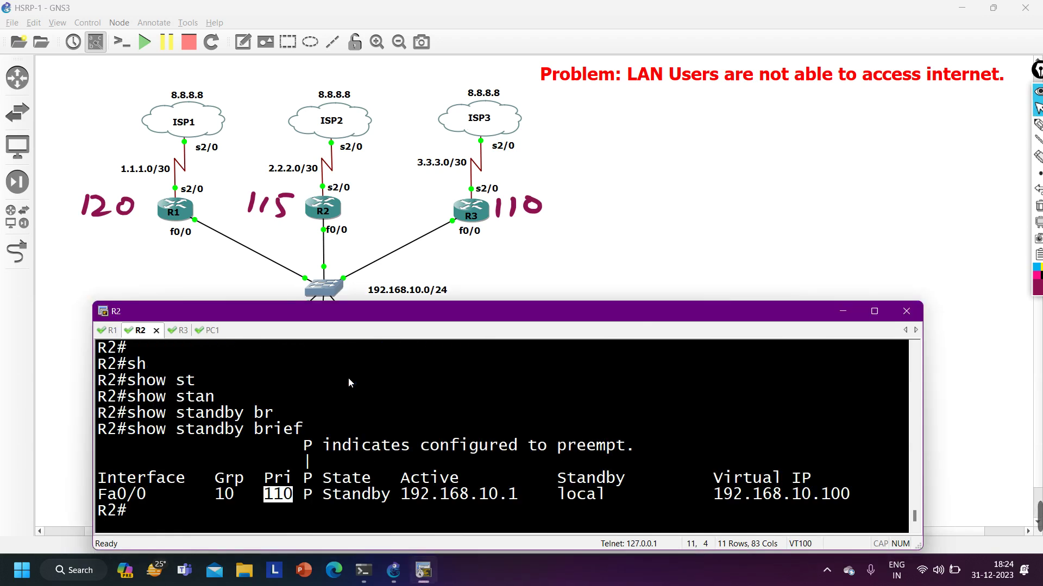
text(sh)
key(Tab)
text(run )
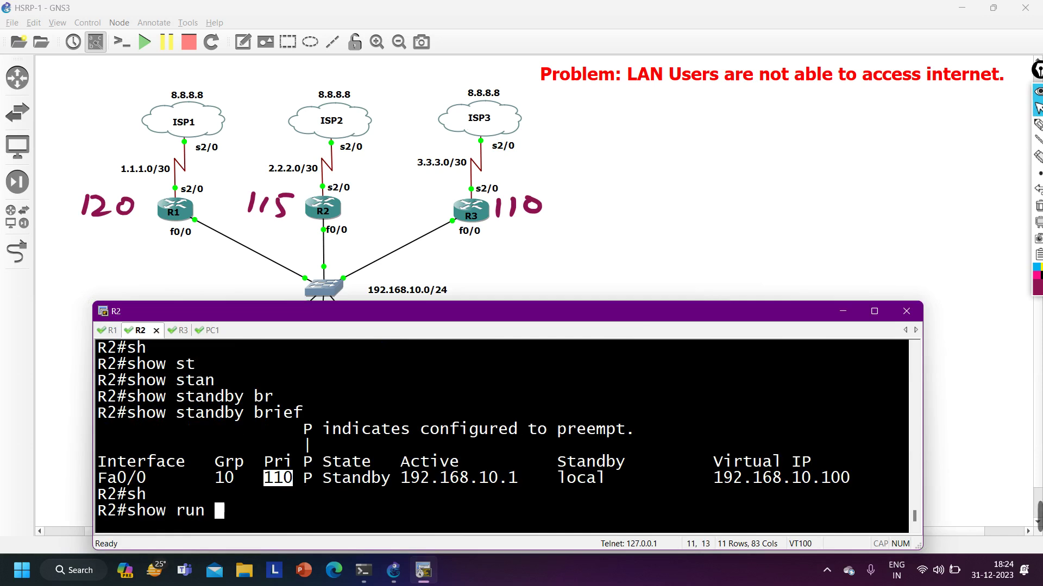
text(int f0/0)
key(Return)
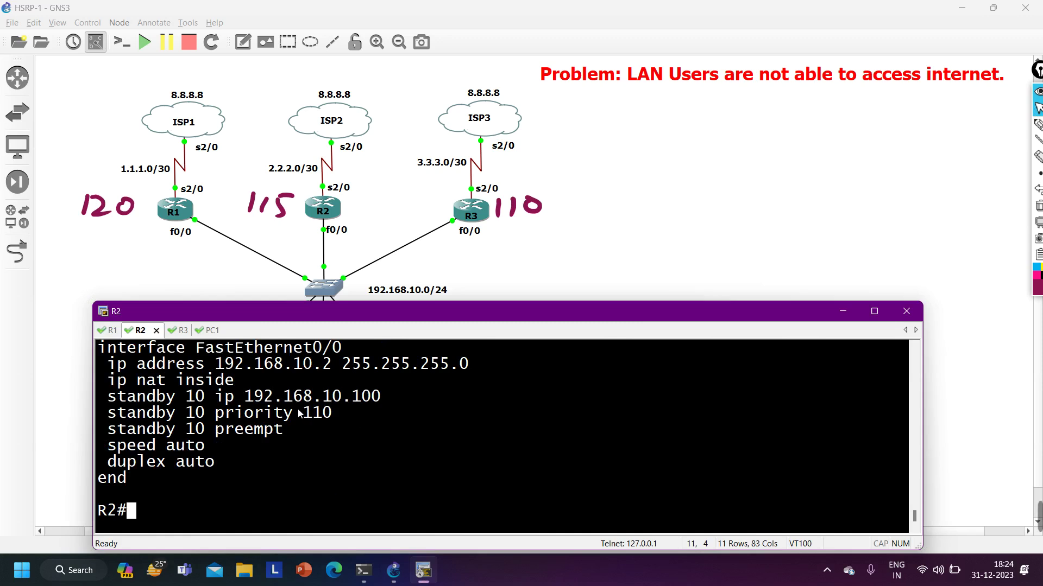
Erase the handwritten priorities from the topology and handwrite 120 beside R1 and 110 beside R2 with the pen.
key(ctrl+z)
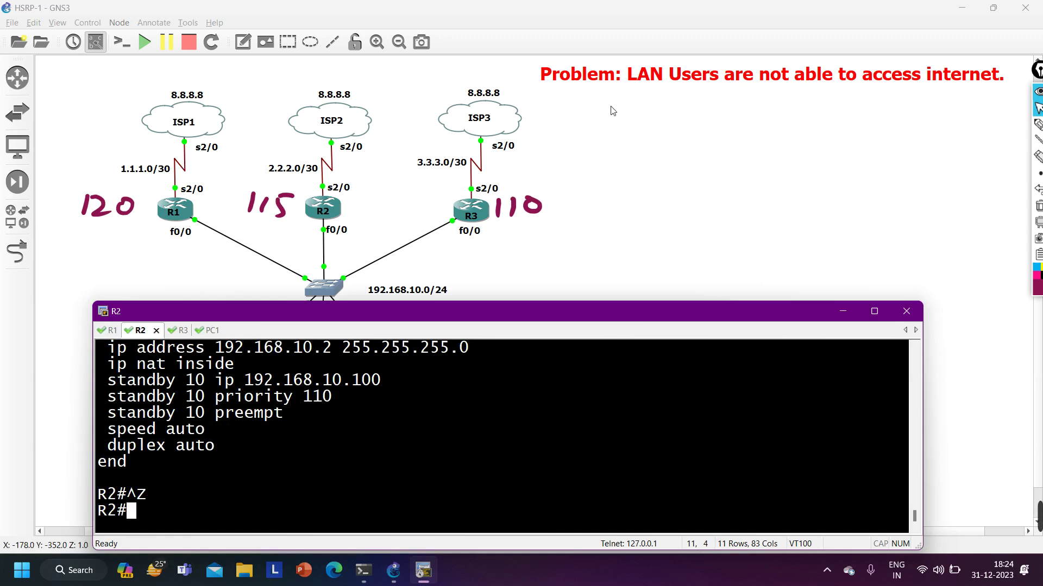
click(1037, 188)
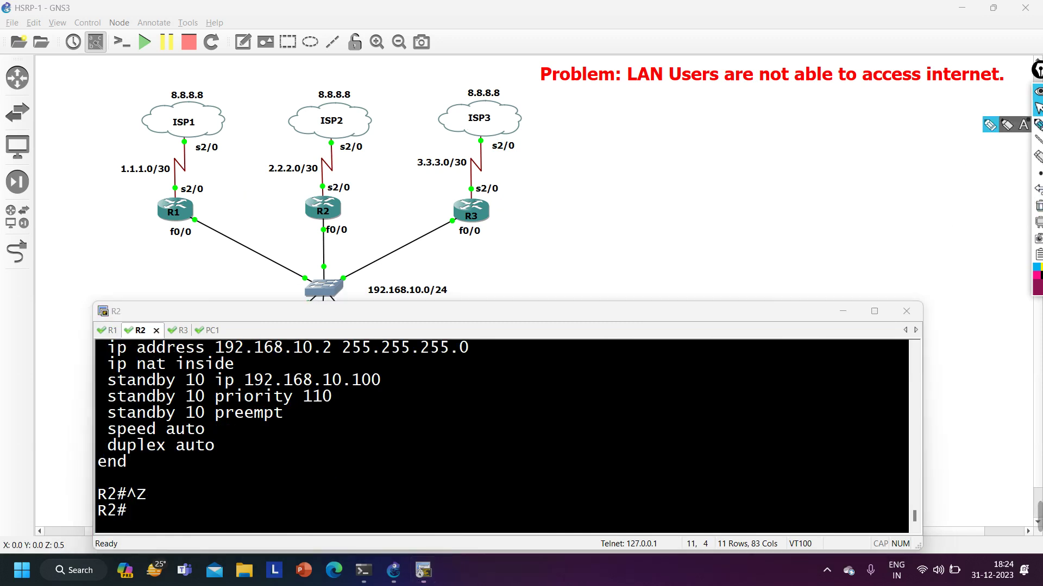
click(1037, 124)
drag(79, 201, 78, 224)
mouse_move(85, 204)
mouse_down()
mouse_move(100, 225)
mouse_move(125, 210)
mouse_up()
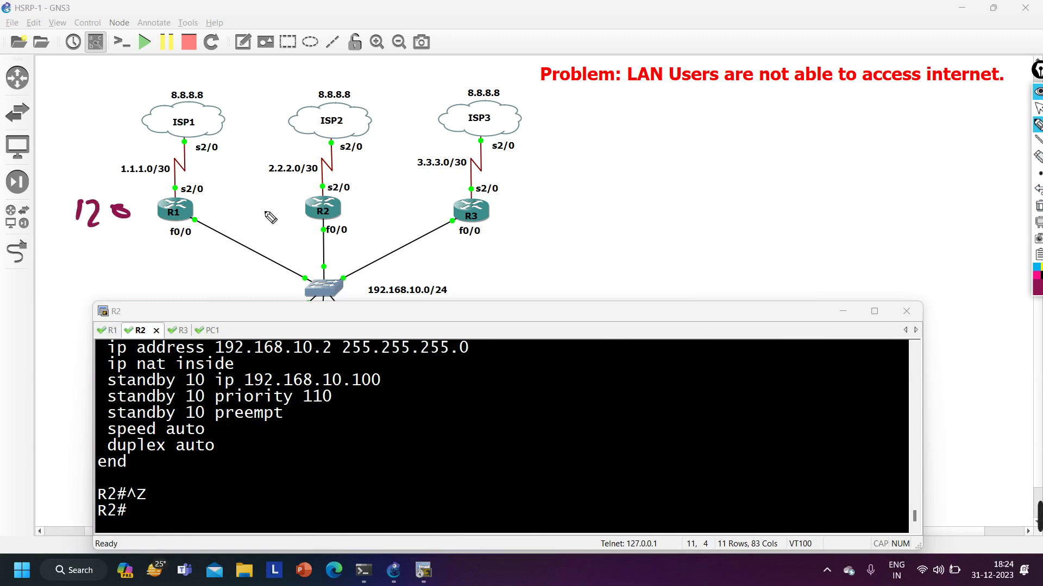
drag(258, 194, 259, 216)
mouse_move(273, 201)
mouse_down()
mouse_move(274, 219)
mouse_move(293, 209)
mouse_up()
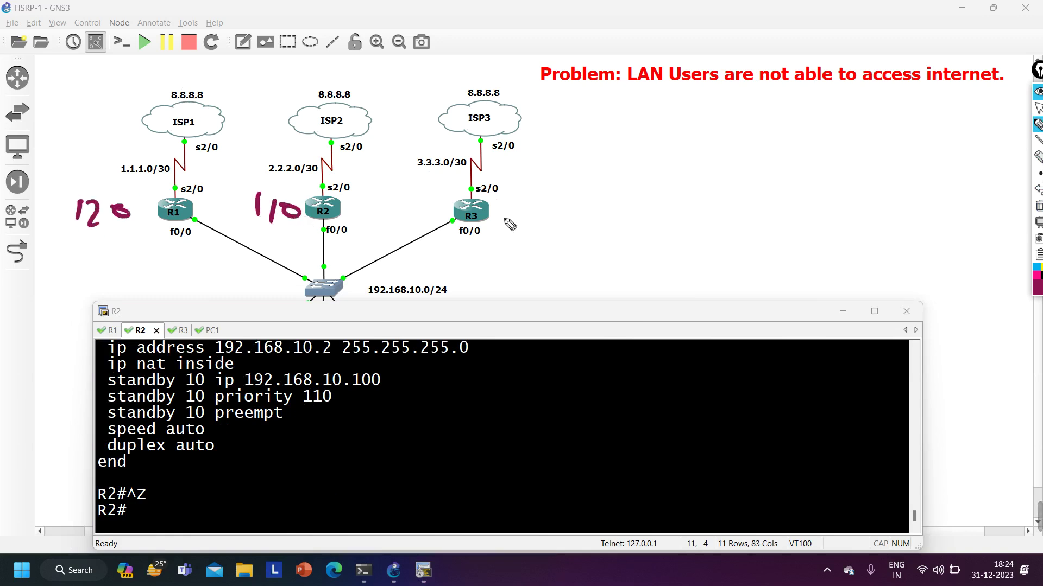
click(1038, 108)
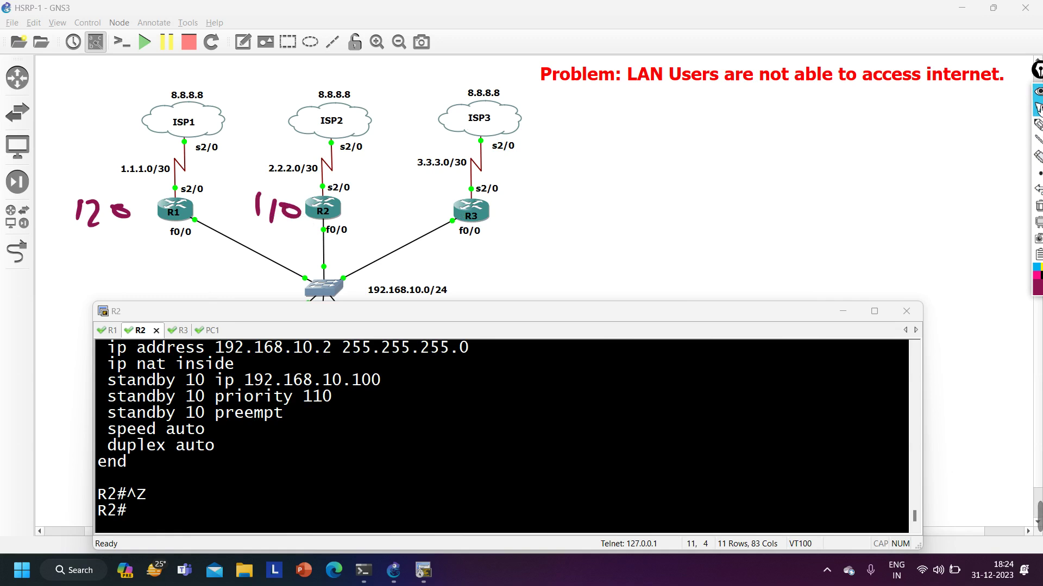
Display R3's FastEthernet0/0 configuration with show run int f0/0.
click(536, 378)
key(ctrl+Tab)
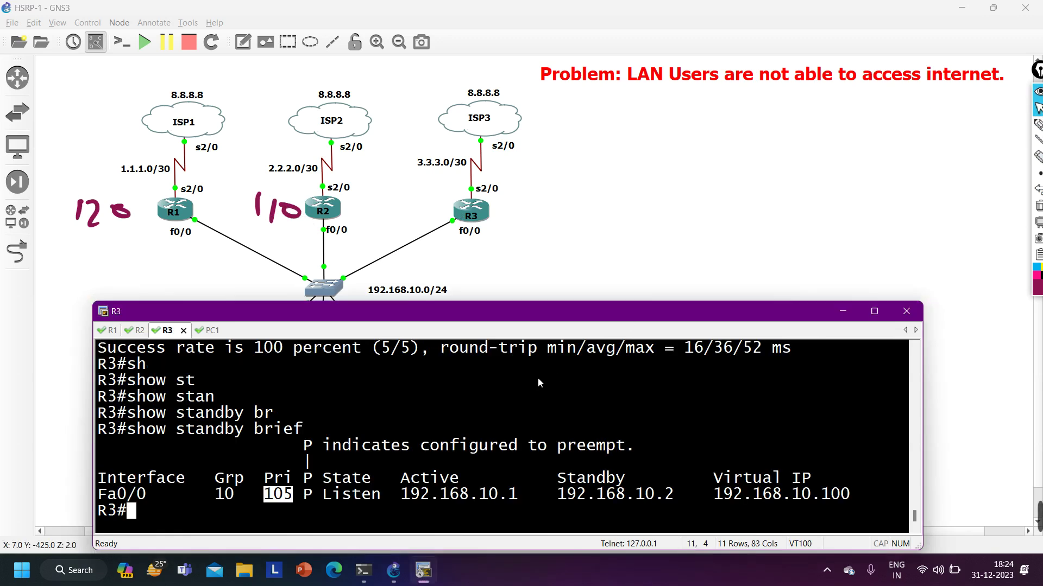
text(sh)
key(Tab)
text(run i)
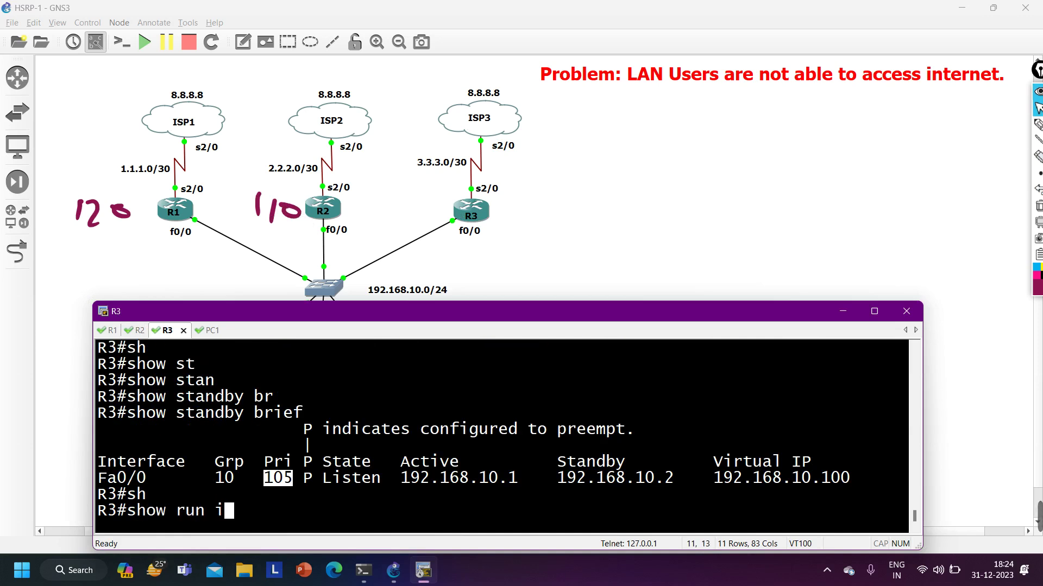
text(nt f0/0)
key(Return)
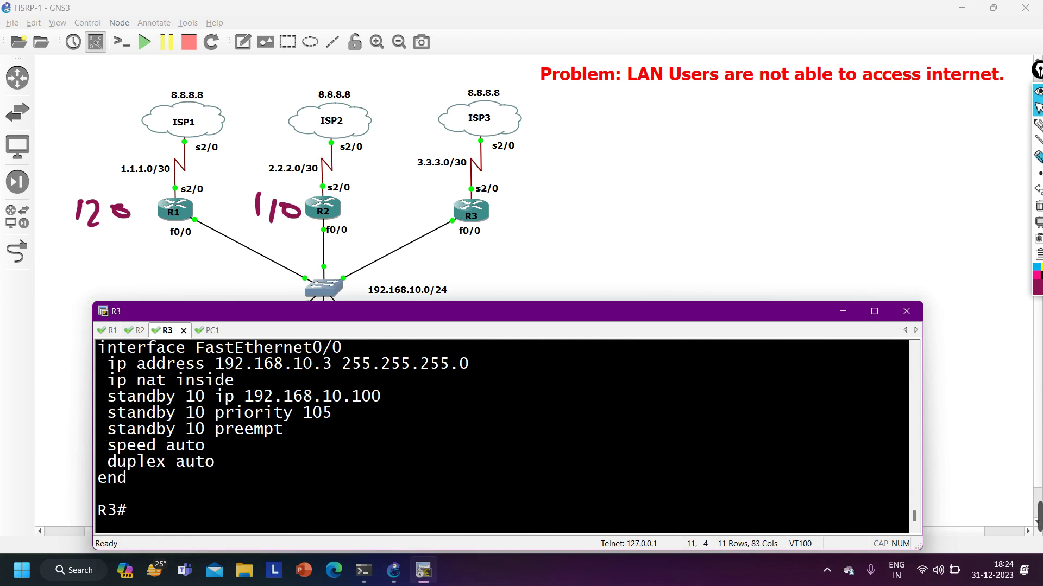
Handwrite the priority 105 beside R3 on the topology with the pen.
click(1037, 124)
drag(498, 203, 500, 223)
mouse_move(516, 210)
mouse_down()
mouse_move(537, 225)
mouse_move(556, 198)
mouse_up()
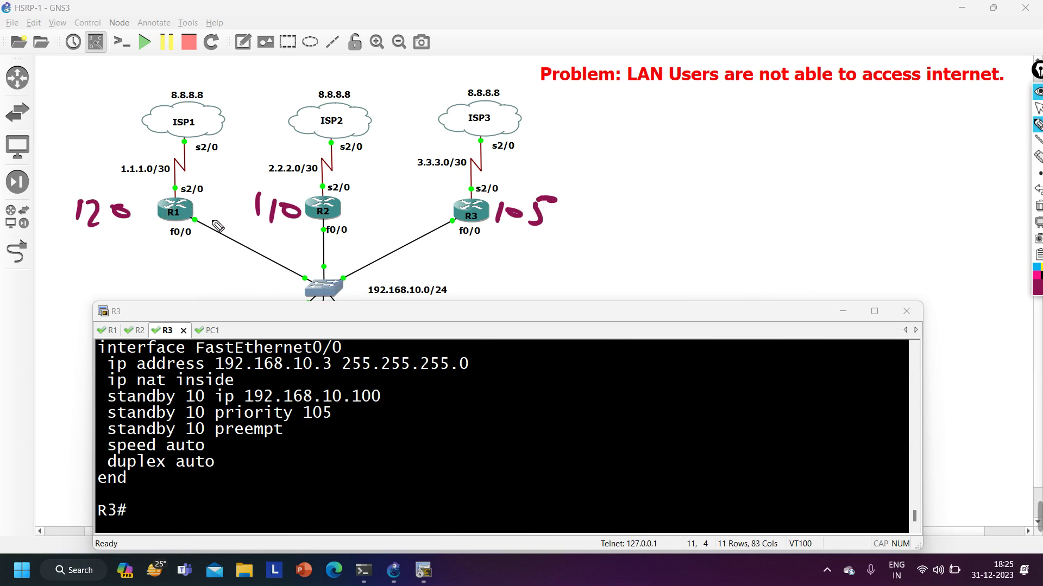
click(1037, 106)
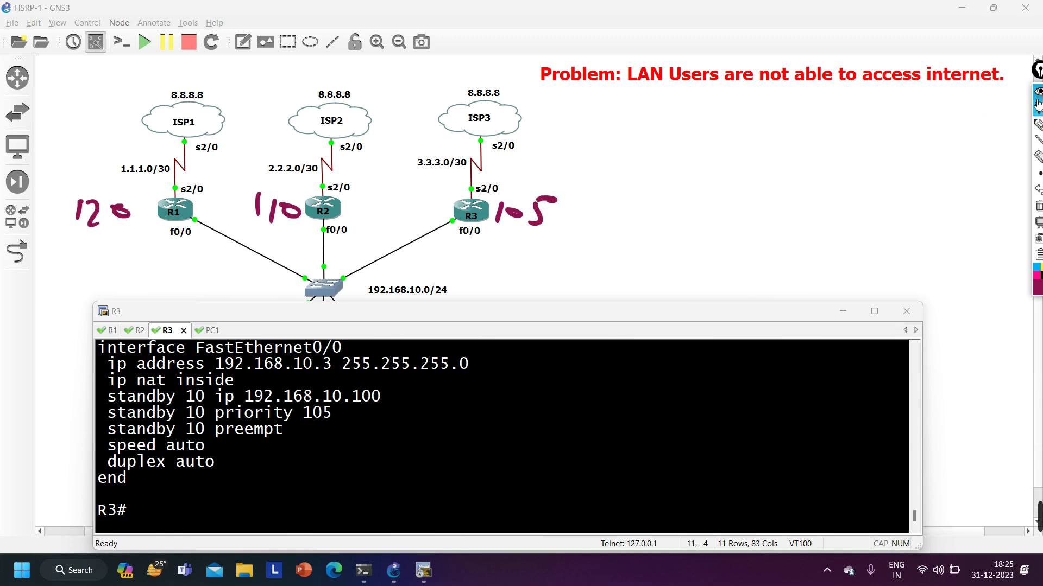
Display R1's tracked object details with show track.
click(108, 330)
text(sh)
key(Tab)
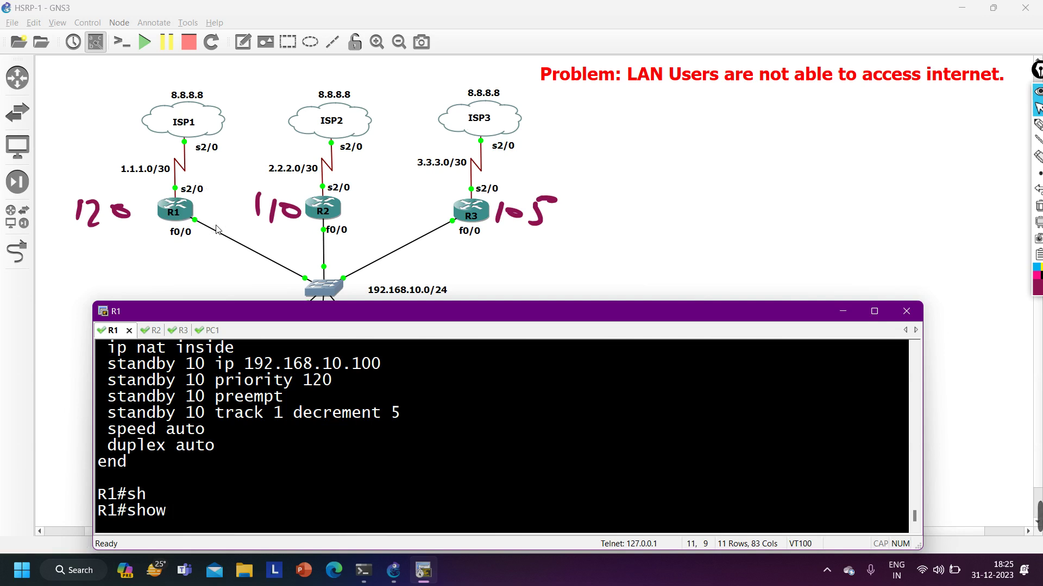
text(tr)
key(Tab)
text(aa)
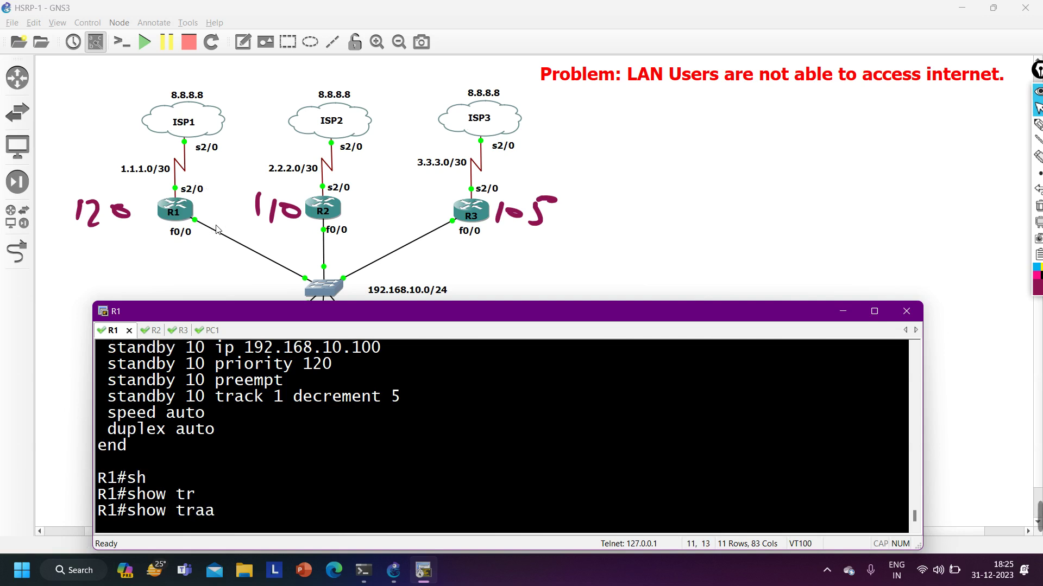
key(BackSpace)
text(c)
key(Tab)
text(k)
key(Return)
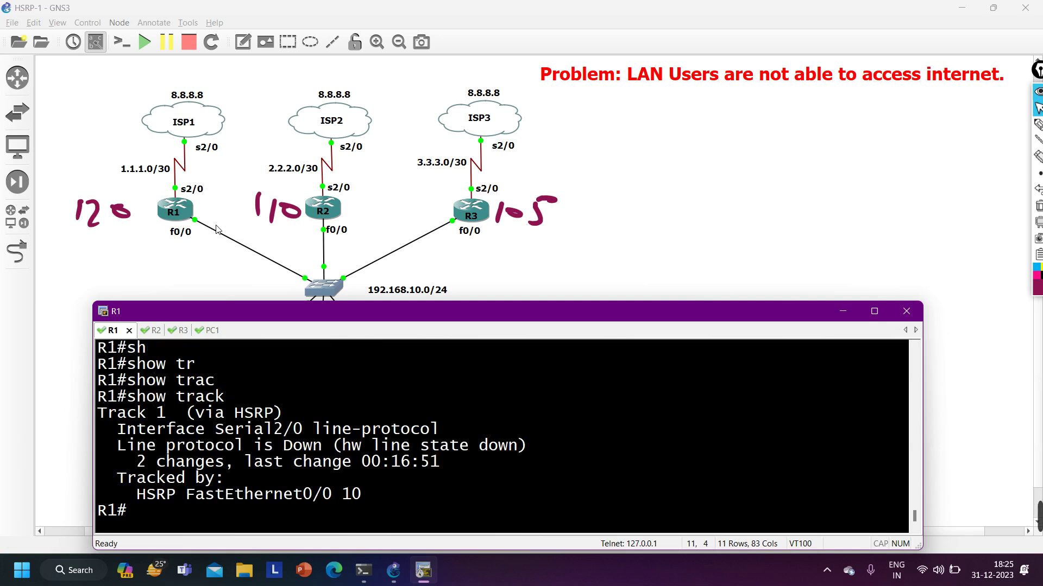
Highlight the tracked interface Serial2/0 in R1's track output and review the standby settings shown earlier in the console.
drag(98, 414, 439, 430)
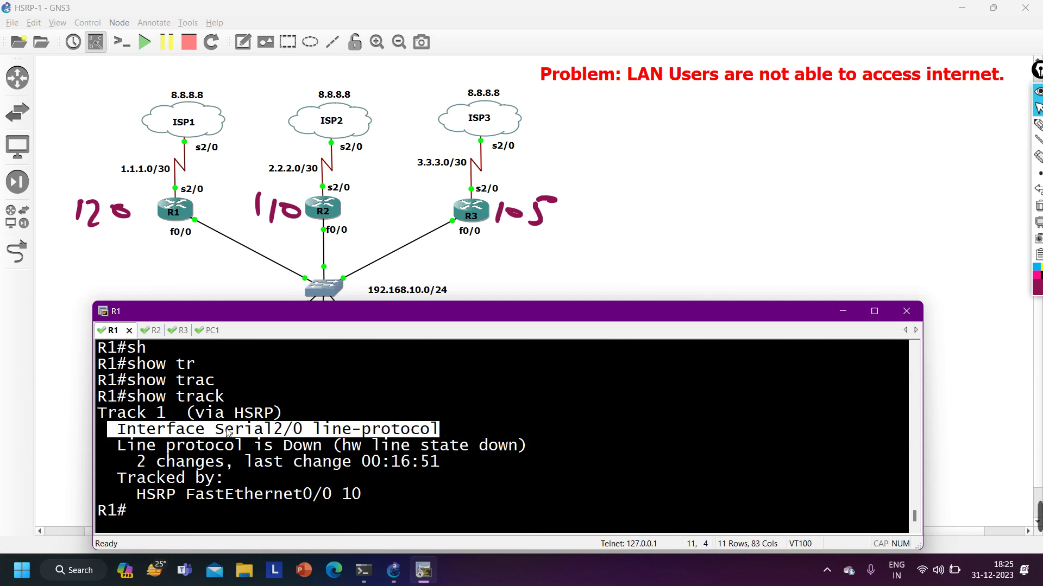
drag(216, 431, 303, 431)
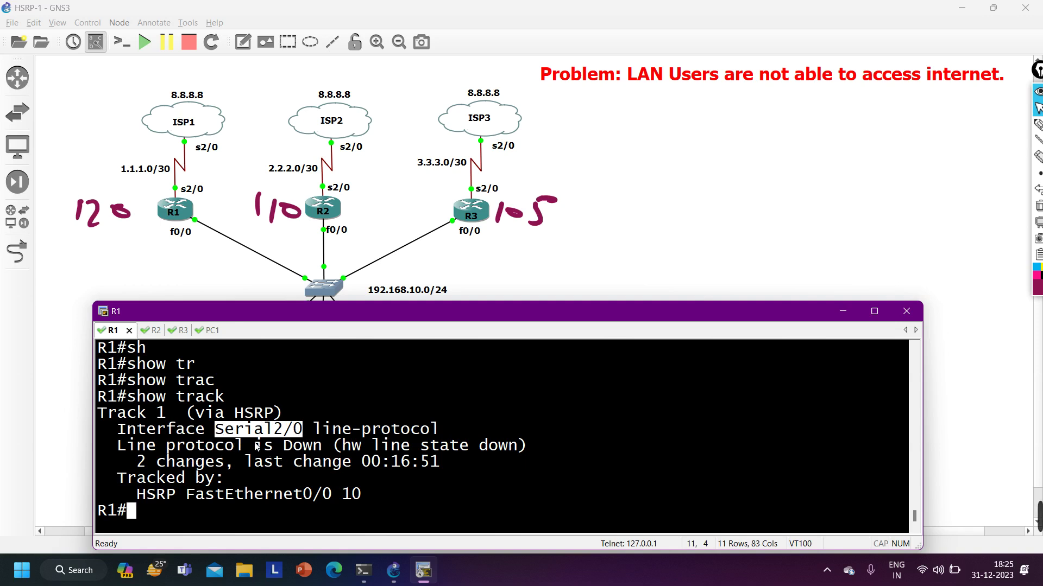
scroll(258, 448, up, 3)
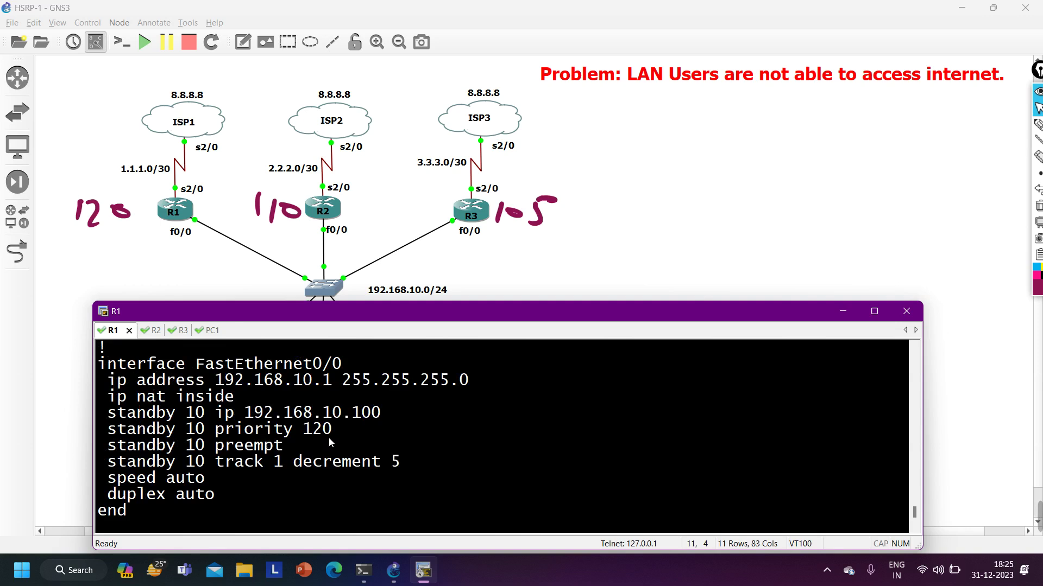
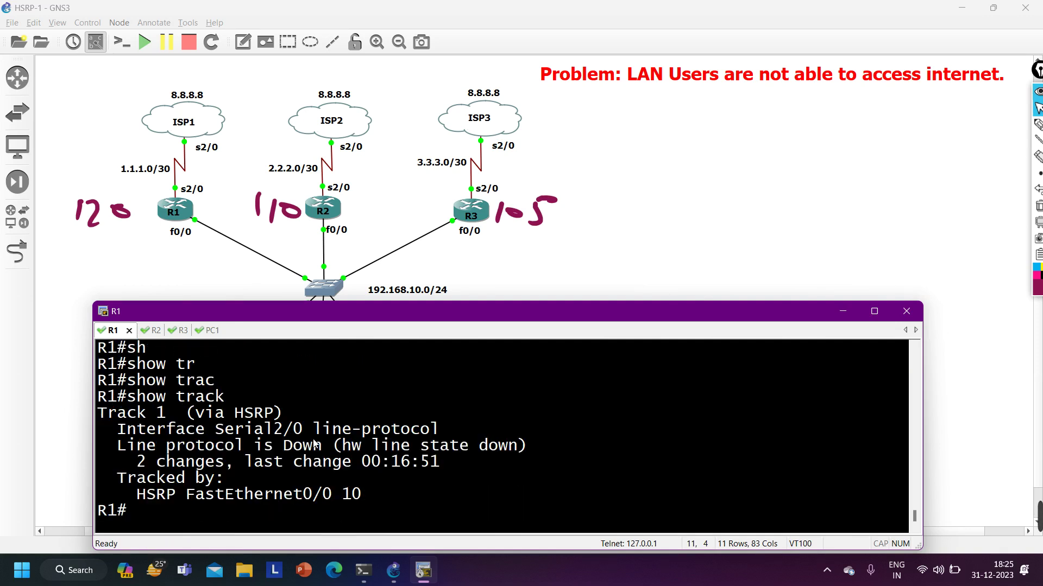
Handwrite a circled 115 with the word Active below R1's 120 on the topology.
click(1037, 125)
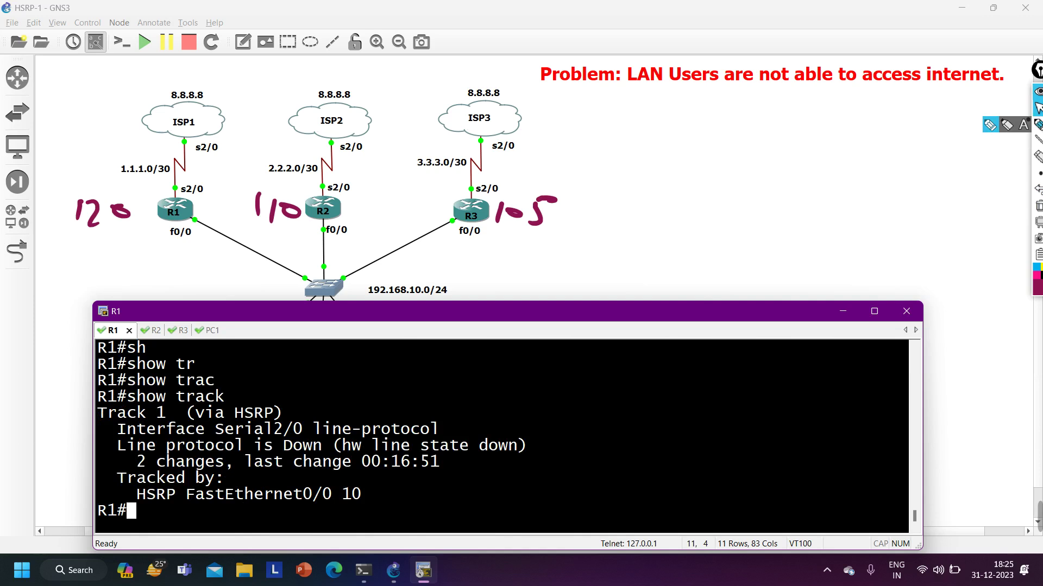
click(1038, 125)
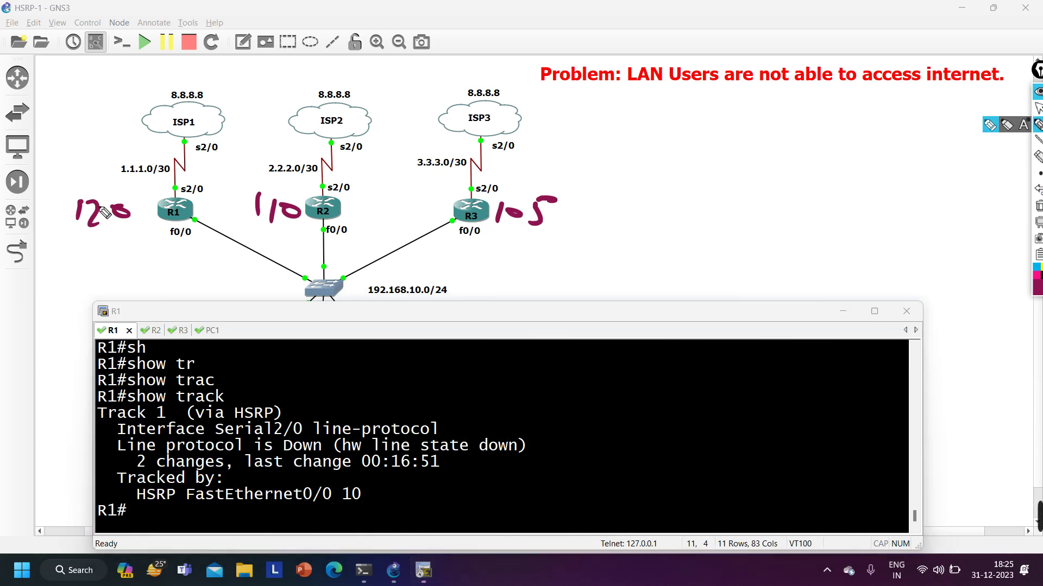
mouse_move(120, 211)
mouse_down()
mouse_move(87, 233)
mouse_move(116, 242)
mouse_move(131, 267)
mouse_move(156, 240)
mouse_move(92, 231)
mouse_move(65, 245)
mouse_move(77, 269)
mouse_up()
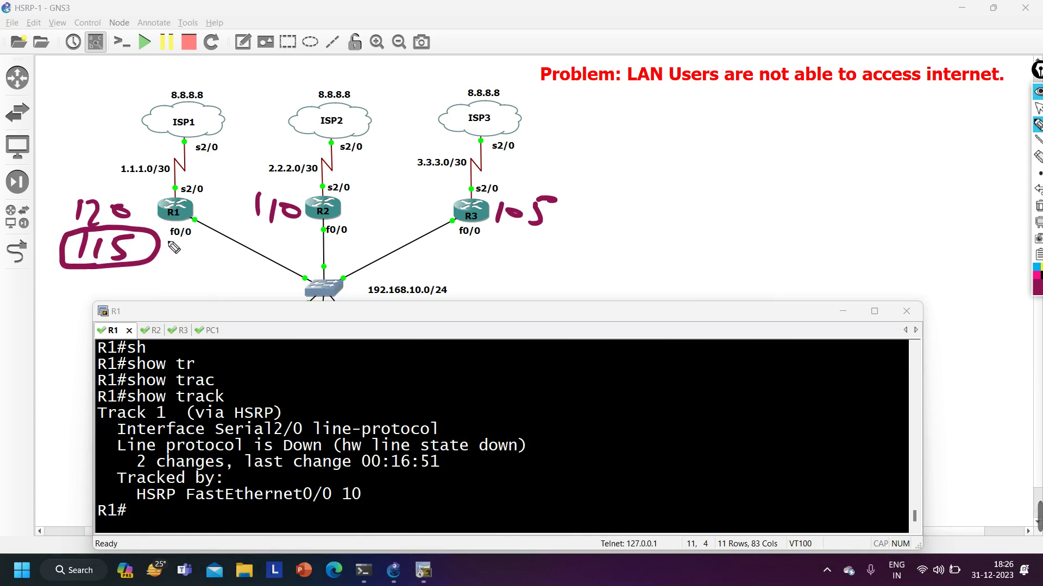
drag(172, 247, 257, 271)
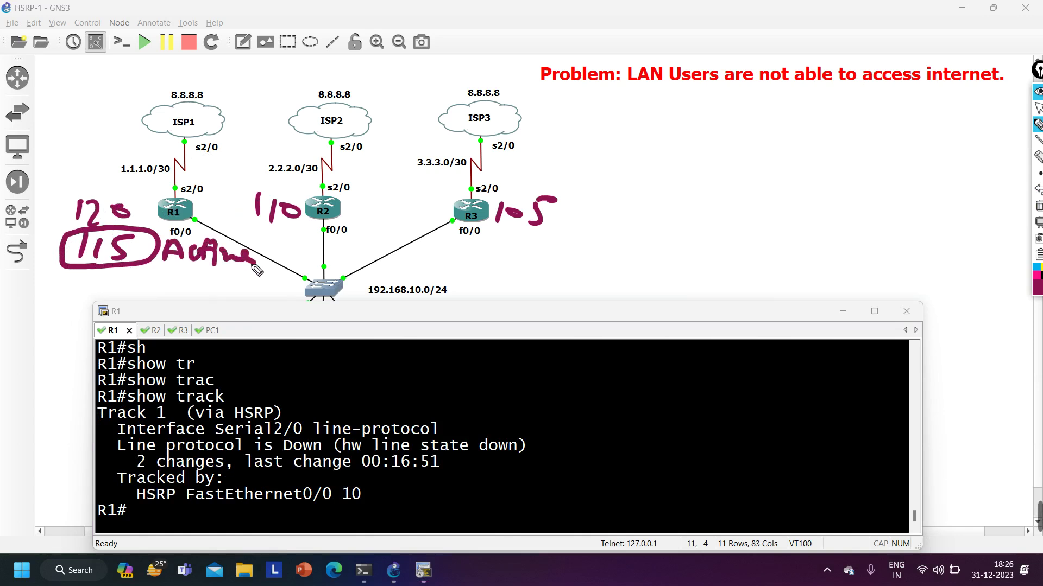
Undo the handwritten word Active, the circle and the final digit of 115 below R1's priority.
key(ctrl+z)
key(ctrl+z)
key(ctrl+z)
key(ctrl+z)
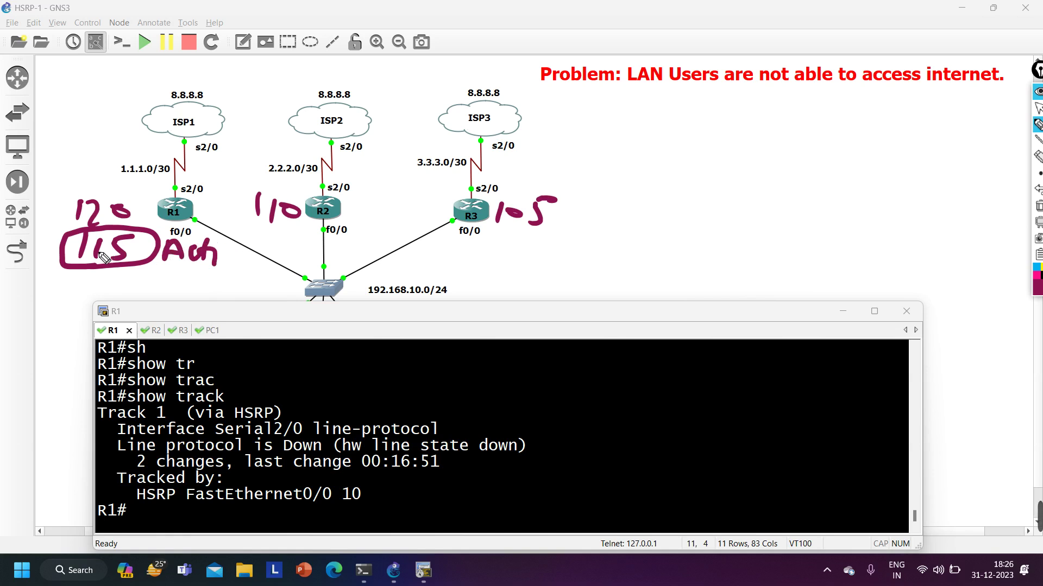
key(ctrl+z)
key(ctrl+z)
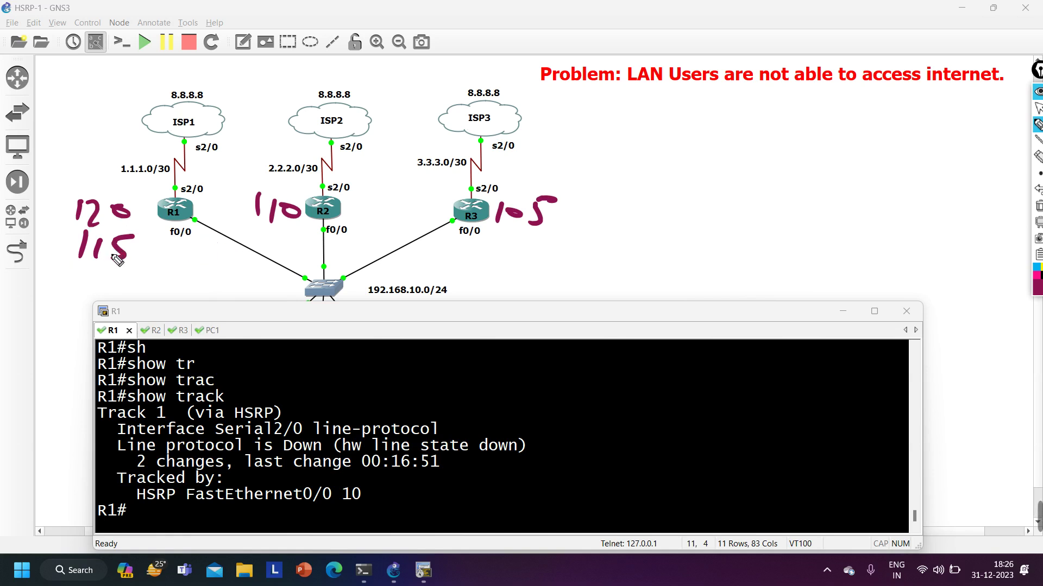
key(ctrl+z)
key(ctrl+z)
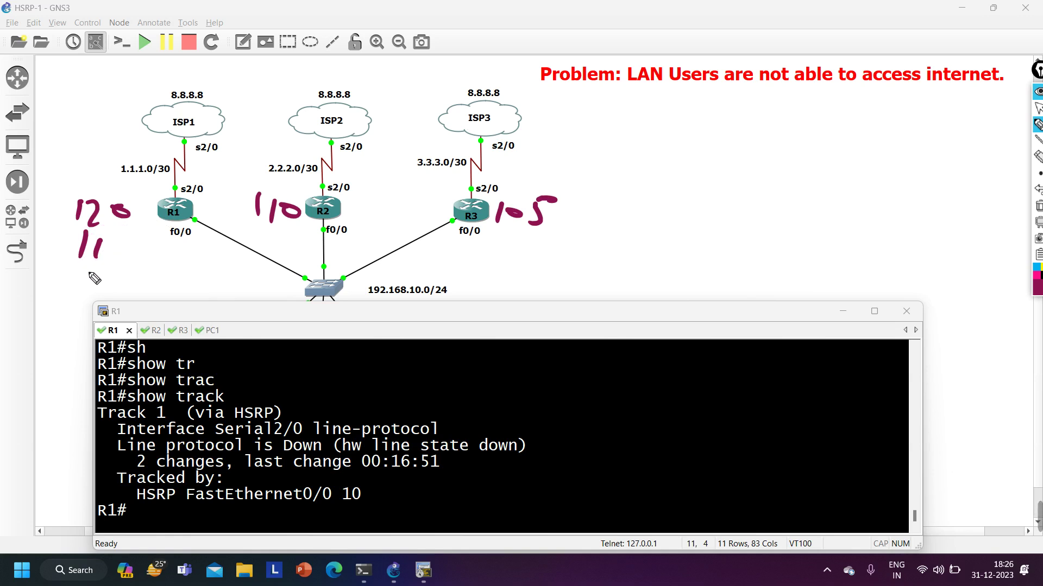
Handwrite 109 below the other numbers beside R1, and clear all pen annotations from the topology.
mouse_move(81, 279)
mouse_down()
mouse_move(75, 295)
mouse_move(90, 284)
mouse_move(112, 302)
mouse_up()
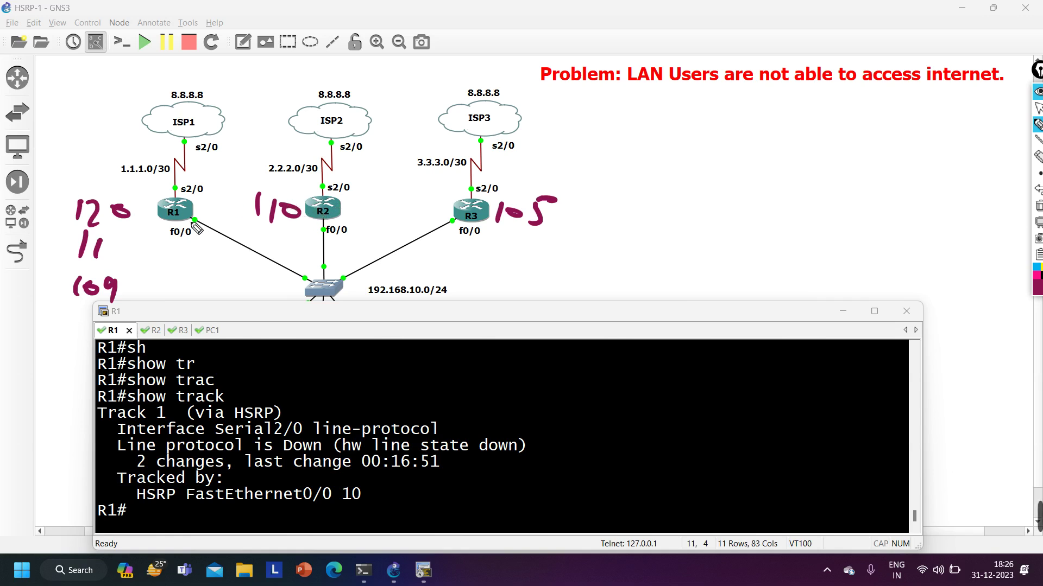
key(ctrl+z)
key(ctrl+z)
key(ctrl+z)
key(ctrl+z)
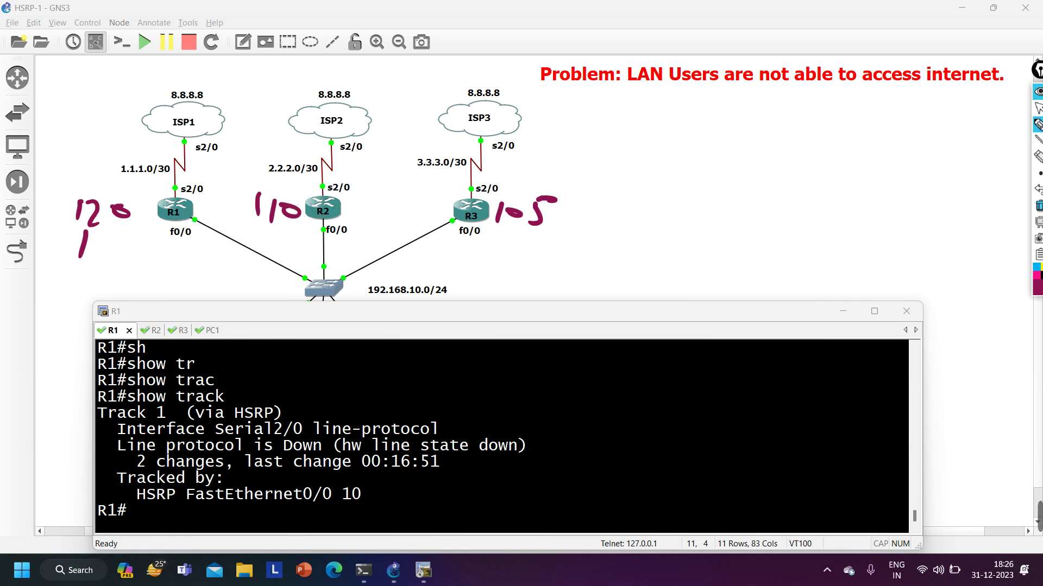
click(1038, 108)
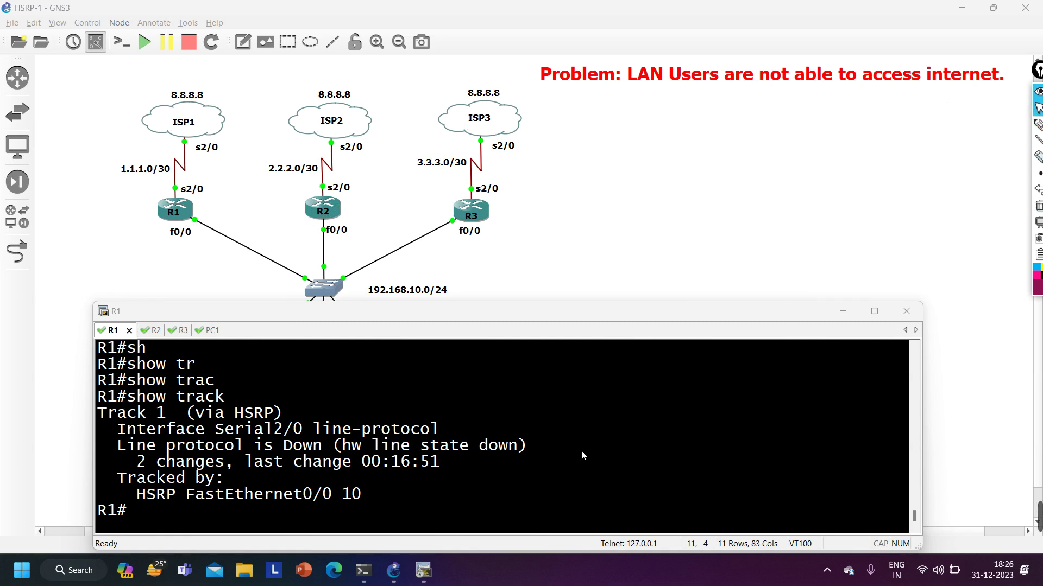
Display R1's interface summary with show ip int b and highlight the Serial2/0 row.
click(554, 416)
text(sh)
key(Tab)
text(ip)
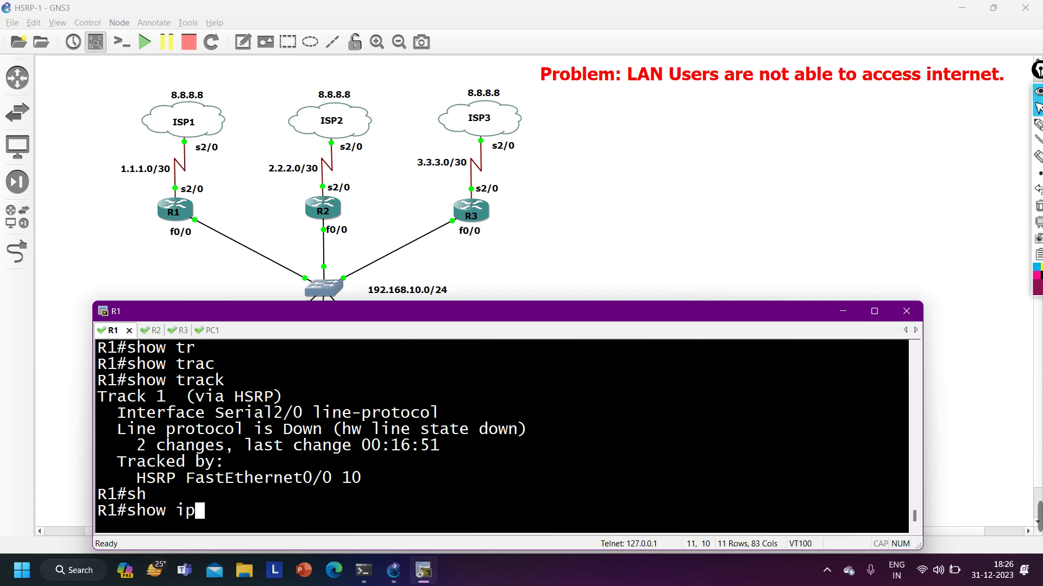
text( int b)
key(Return)
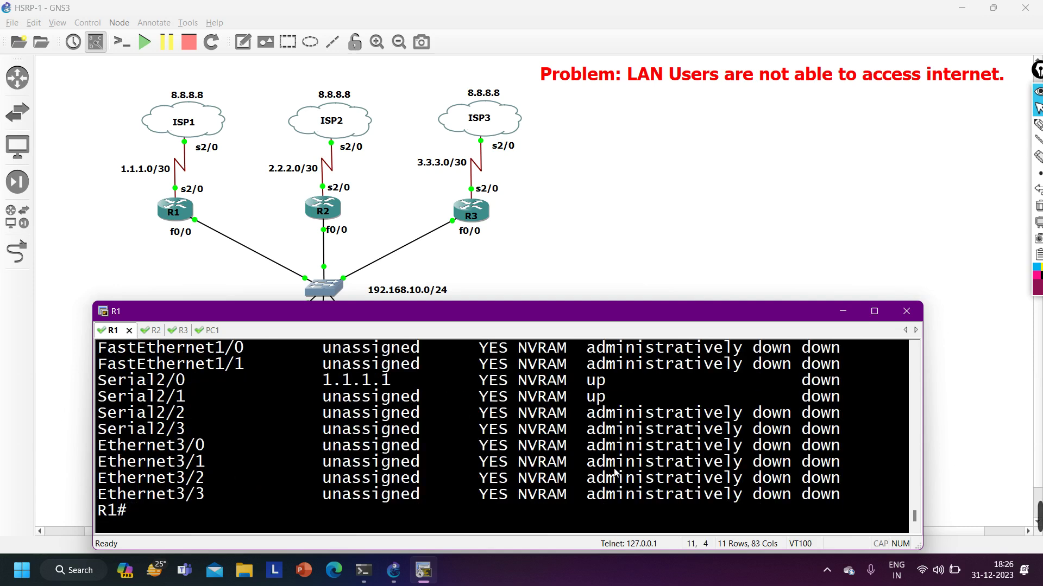
drag(114, 383, 855, 387)
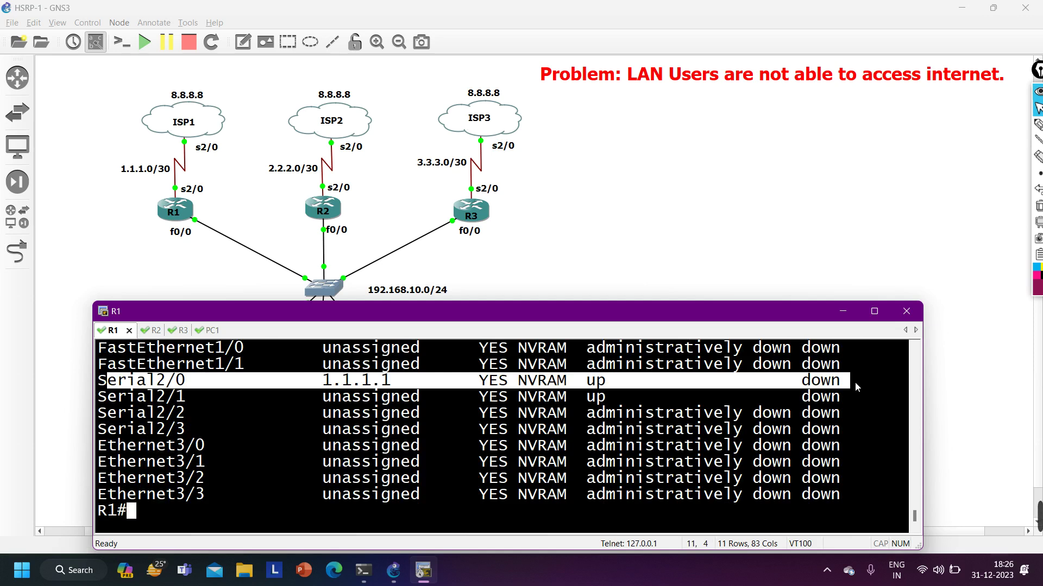
Enter global configuration mode on R1 and go into the configuration of interface f0/0.
key(Return)
key(Return)
key(Return)
key(Return)
text(conf)
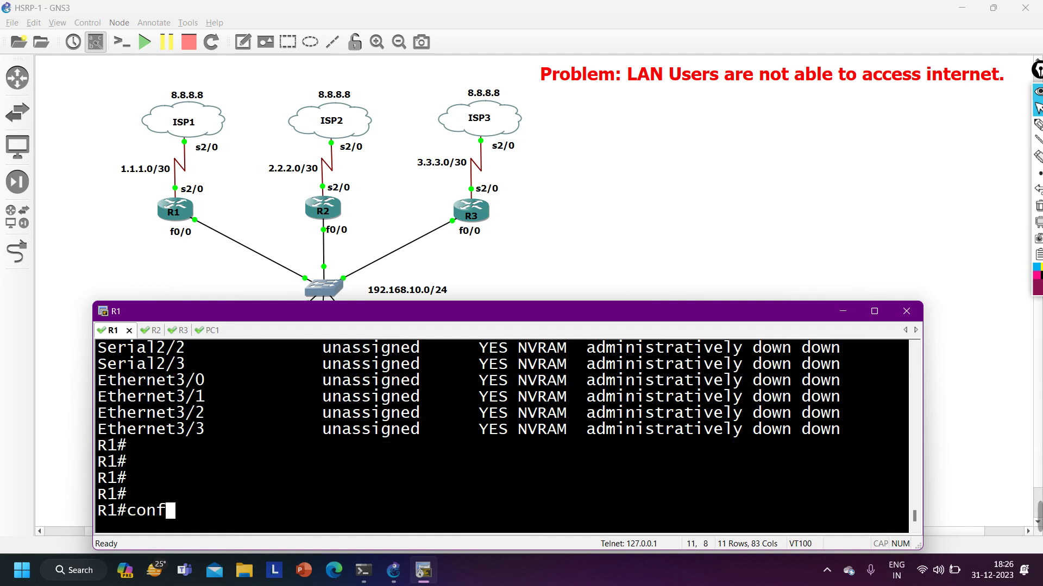
key(Tab)
key(Return)
key(Return)
key(Return)
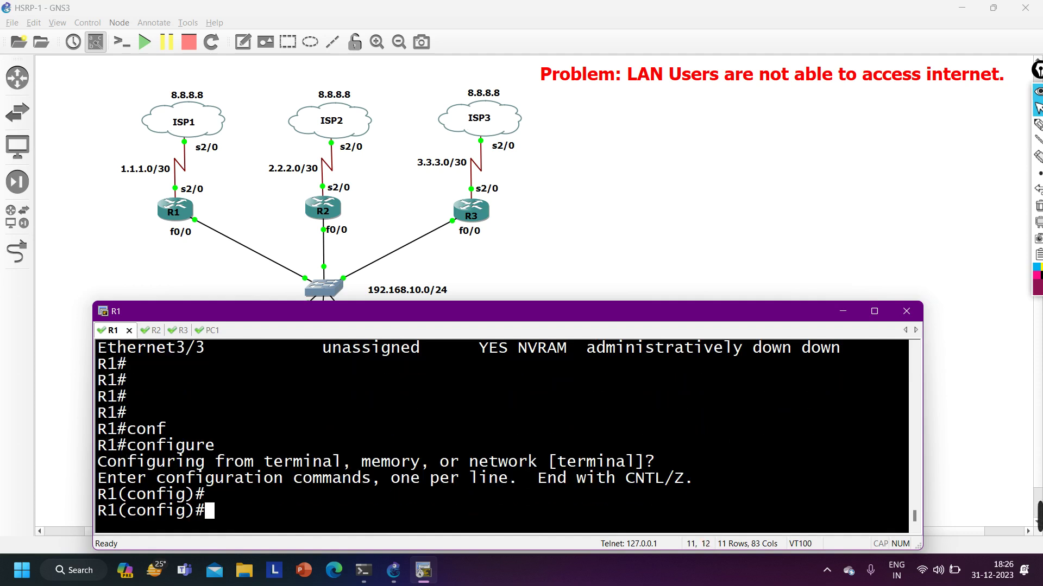
text(int f0/0)
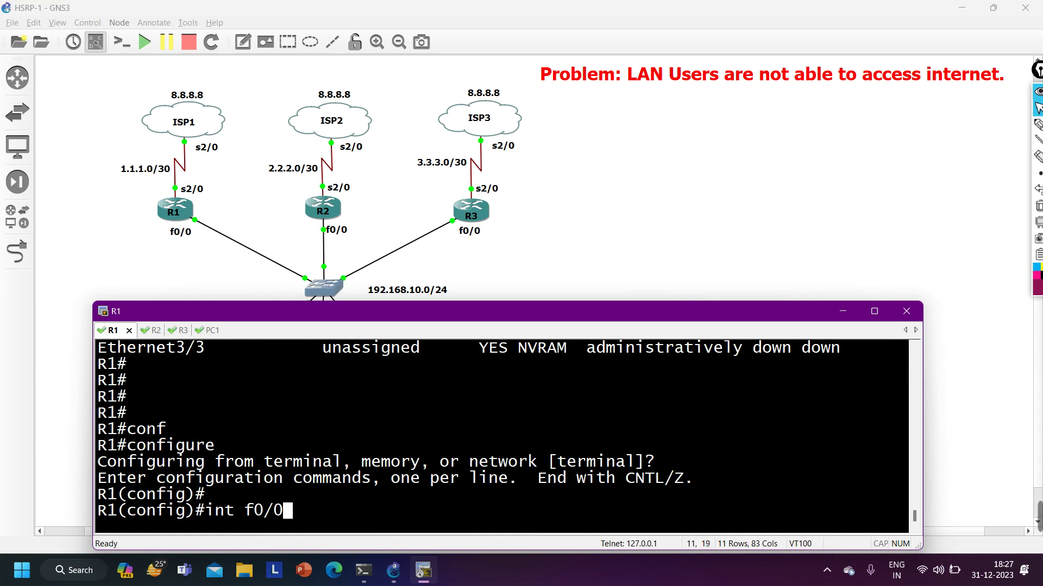
key(Return)
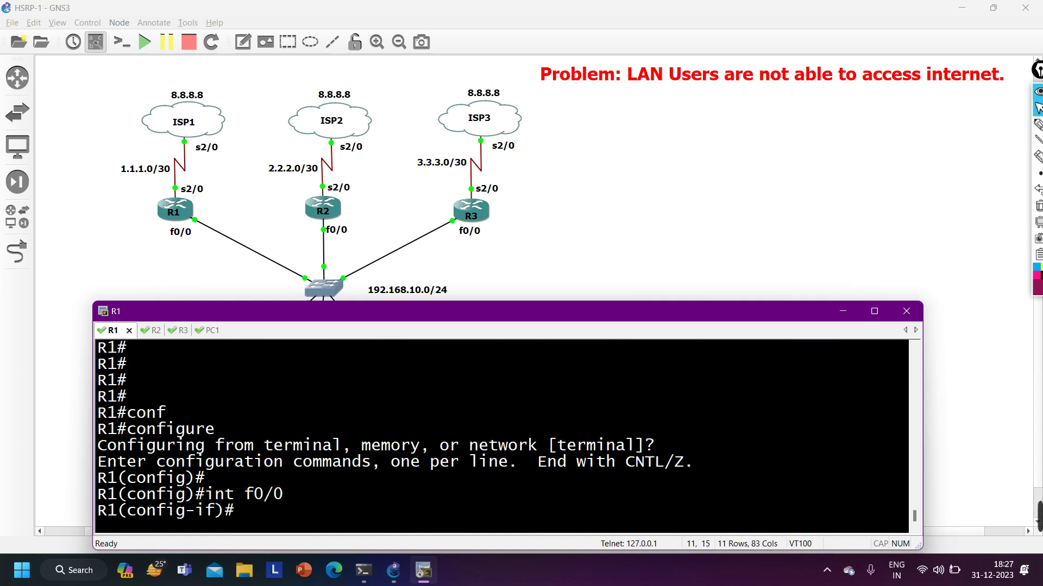
Begin the standby 10 track command on R1's f0/0 and list its possible arguments with the ? help.
text(st)
key(Tab)
text(10 )
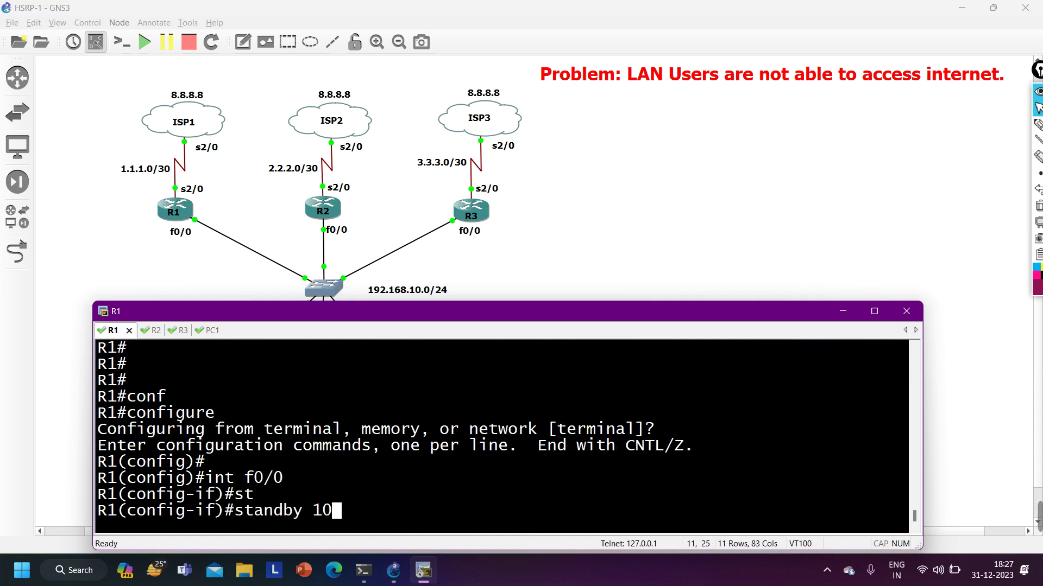
text(tr)
key(Tab)
text(?)
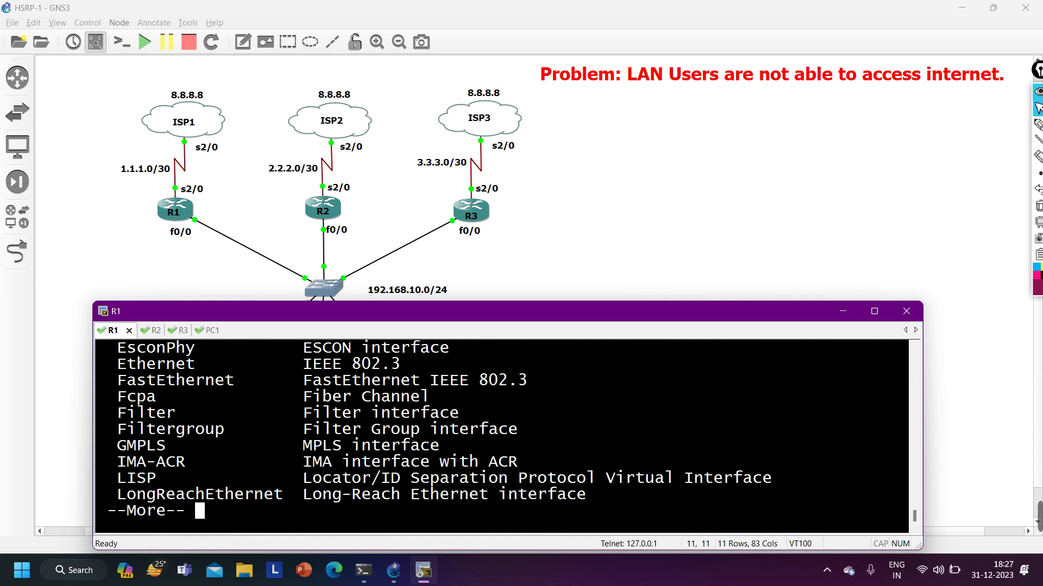
text(q)
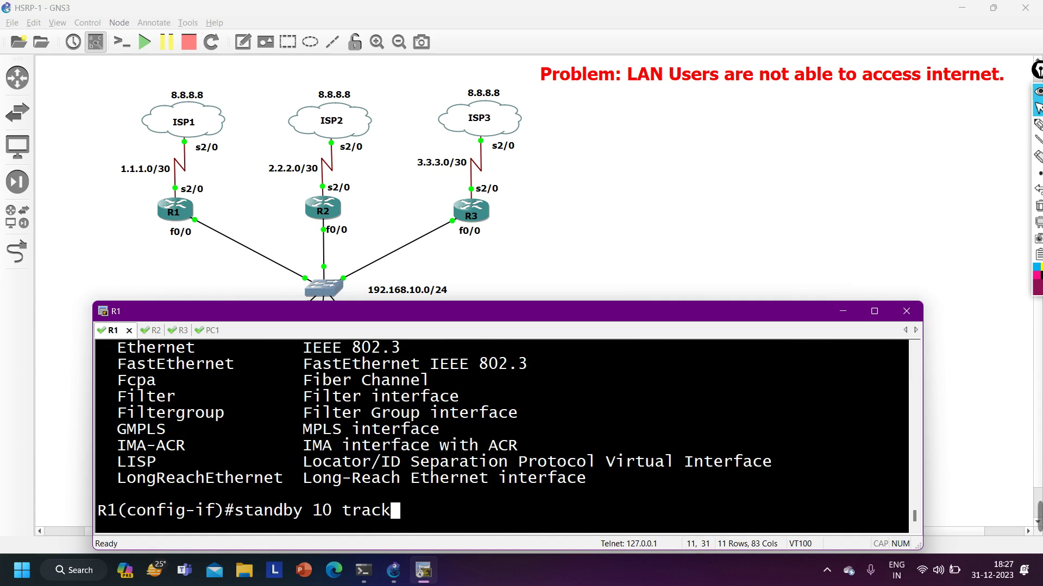
Make HSRP group 10 track object 1 with a decrement of 11, and return to privileged mode.
text(1)
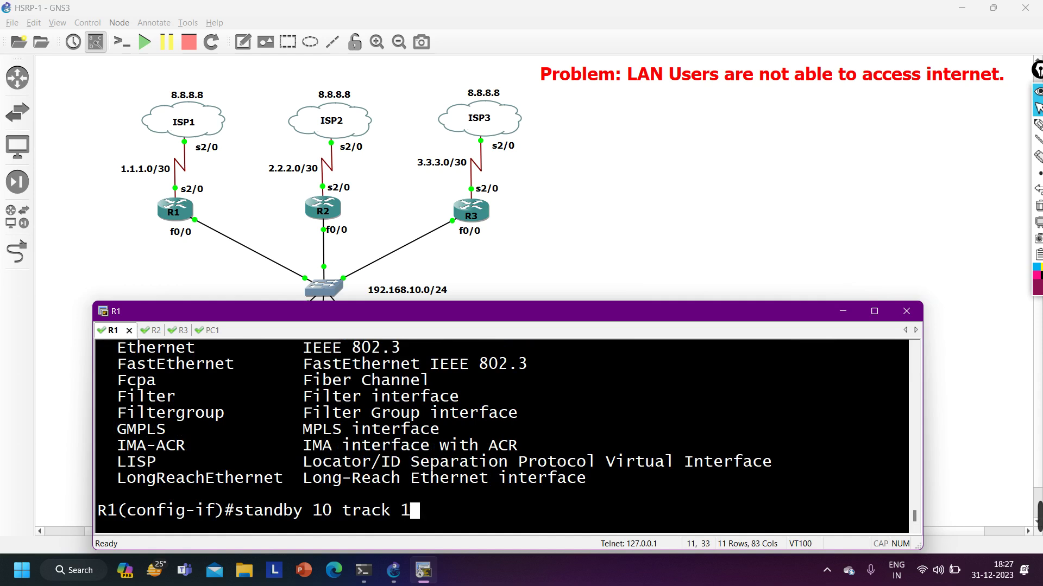
text( ?de)
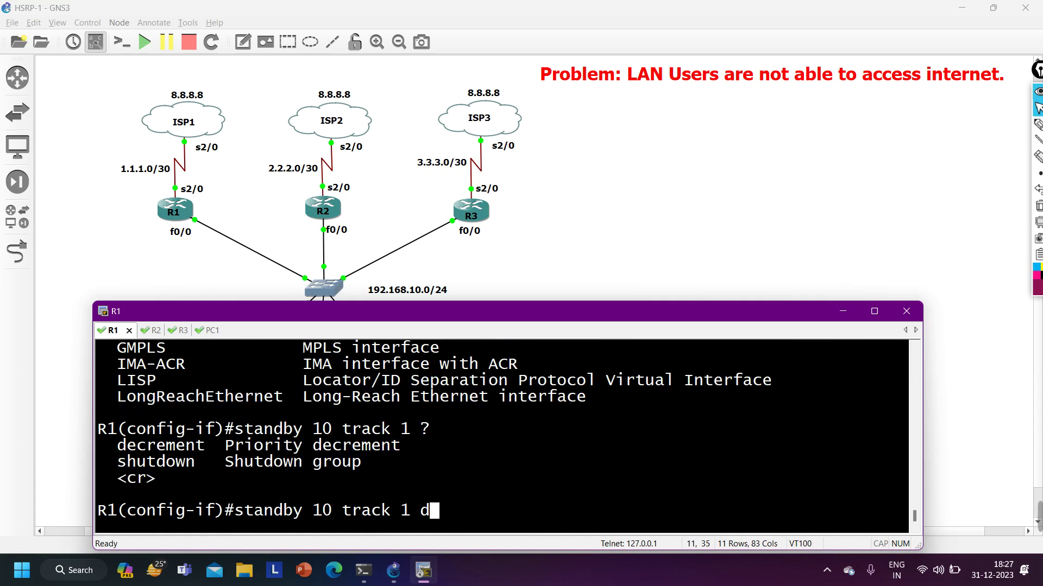
key(Tab)
text(1)
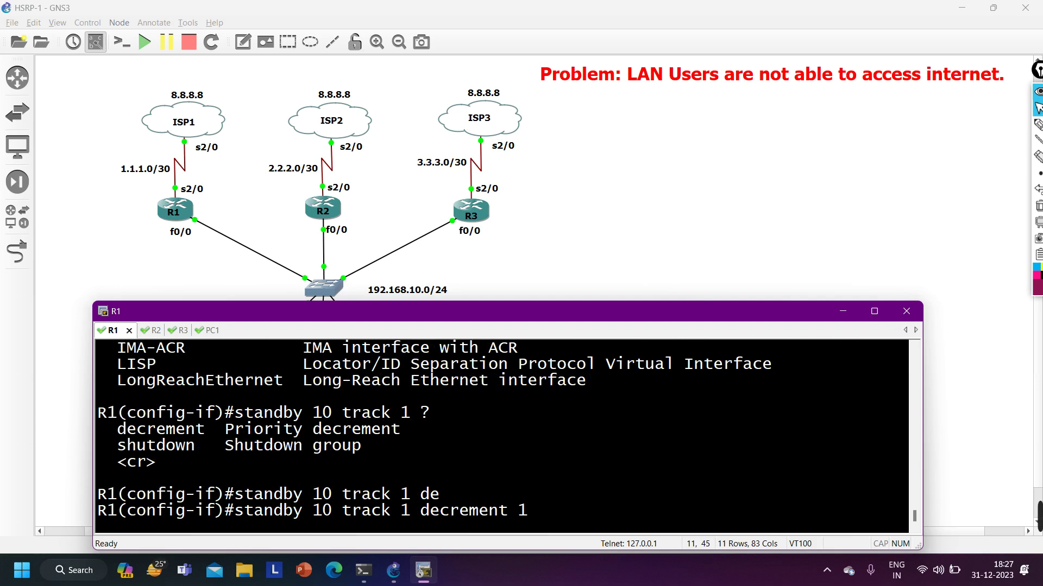
text(1)
key(Return)
key(ctrl+z)
key(Return)
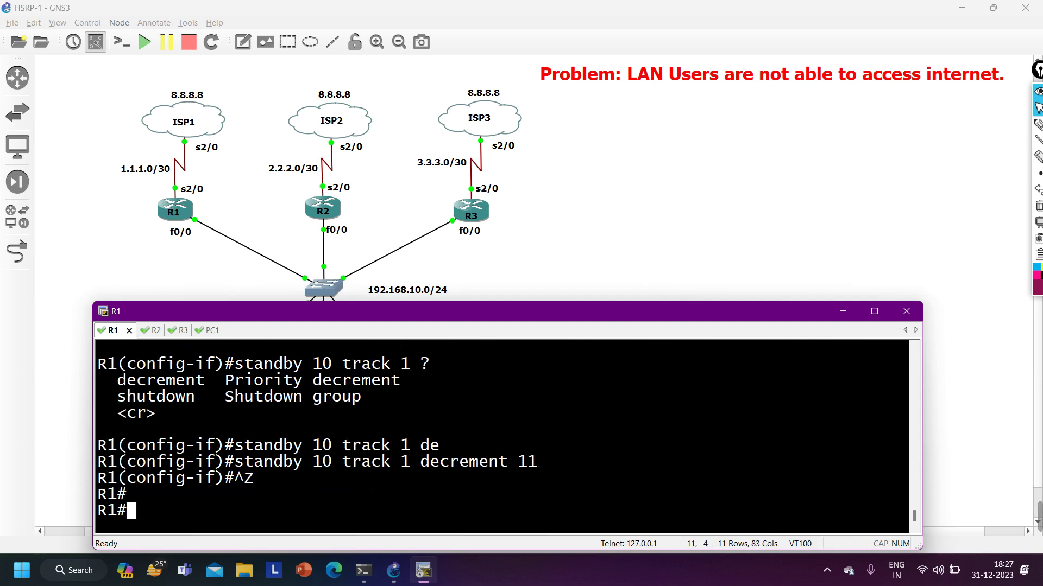
Run show standby brief on R1, highlighting the state-change part of the HSRP log message along the way.
key(Return)
text(sh)
key(Tab)
text(st)
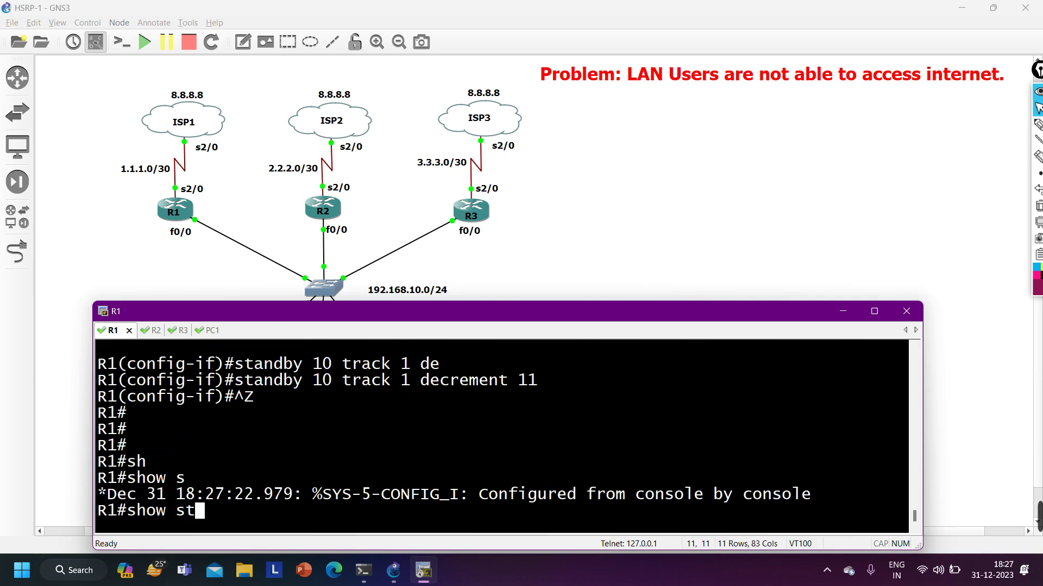
key(Tab)
text(an)
key(Tab)
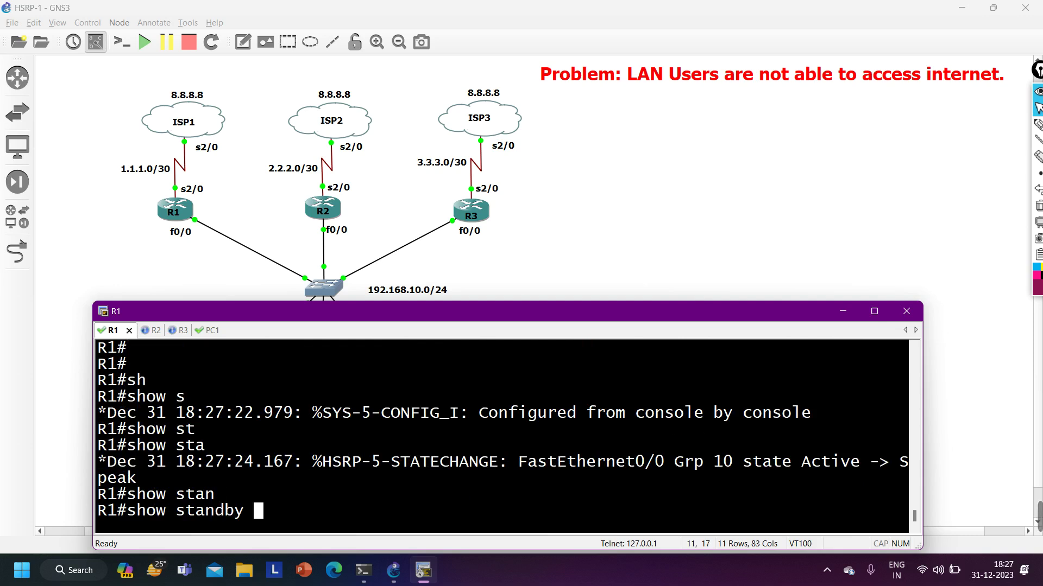
text(br)
key(Tab)
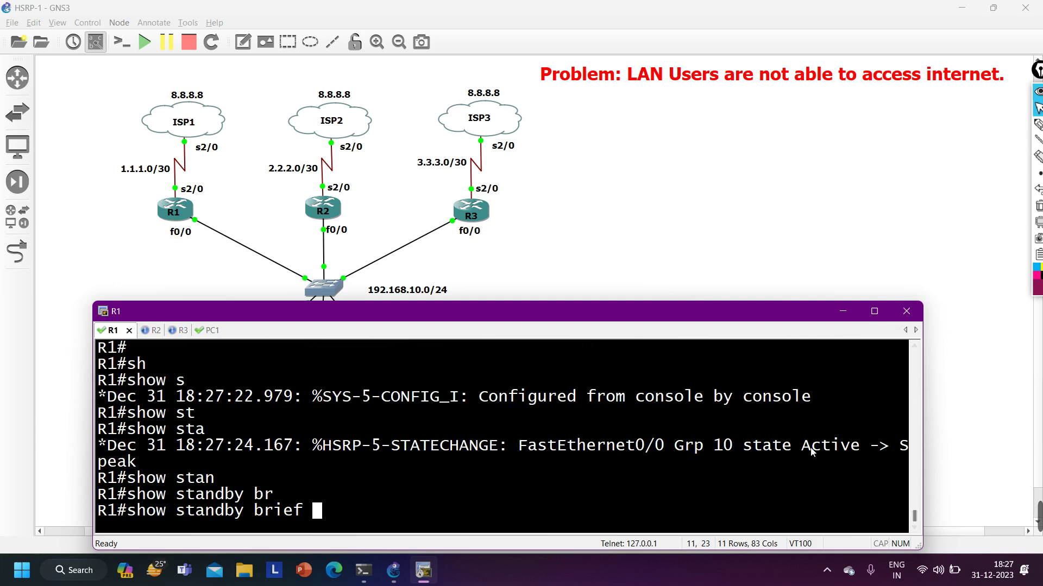
drag(807, 450, 174, 459)
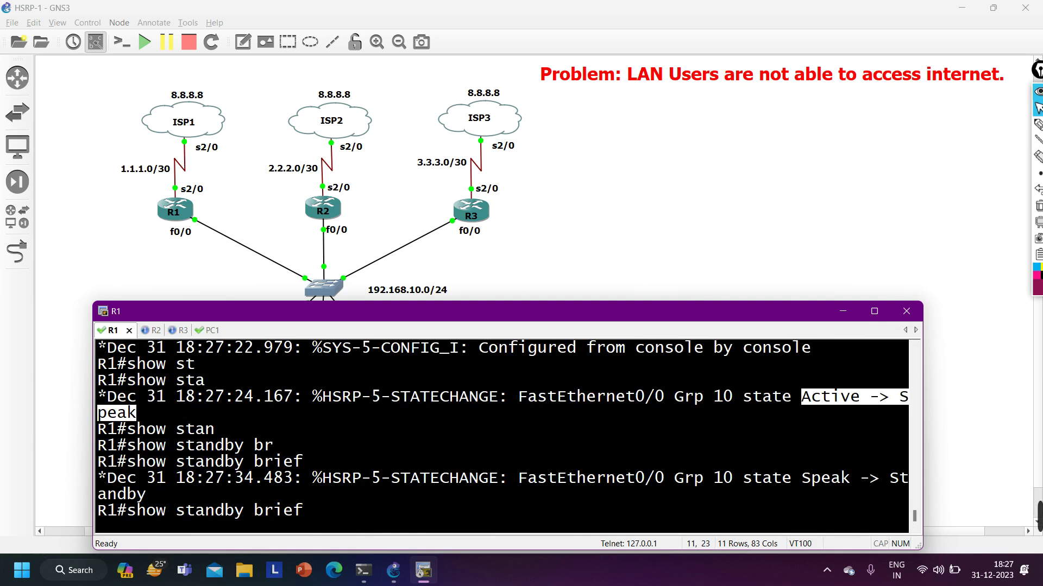
key(Return)
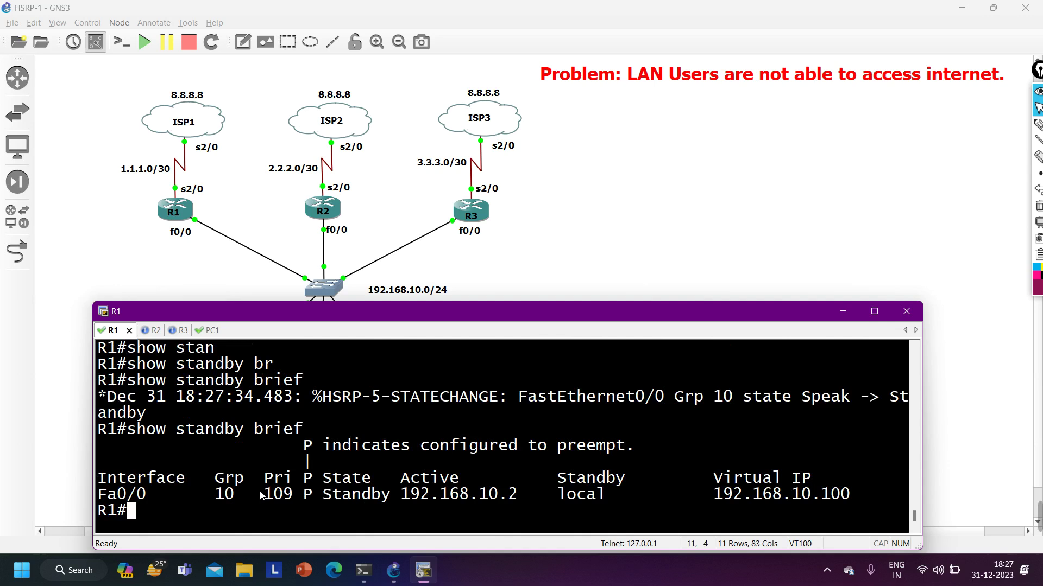
Highlight the priority, the active router address and the standby entry in R1's HSRP summary.
drag(261, 495, 300, 498)
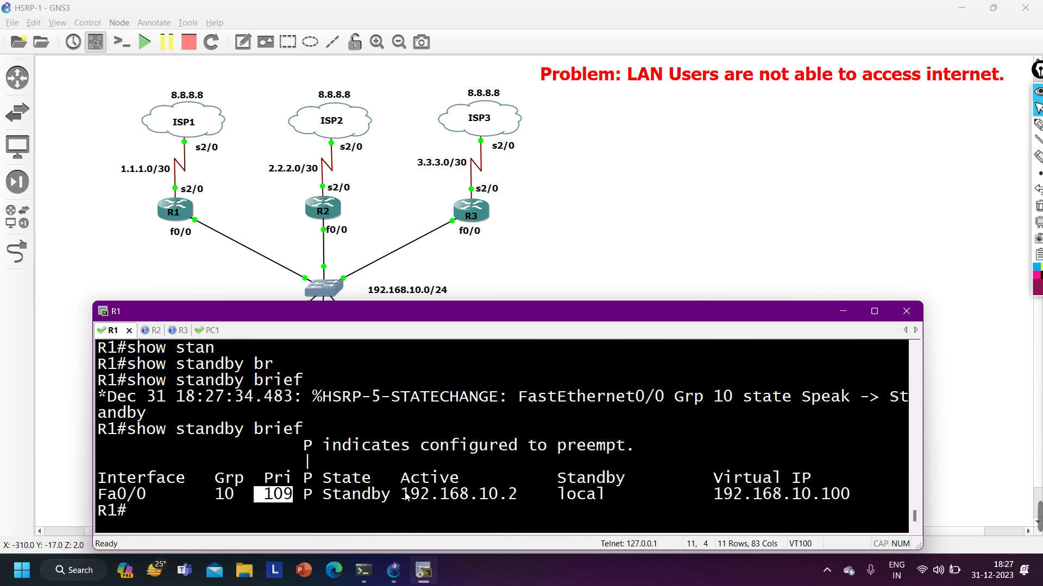
drag(402, 496, 519, 496)
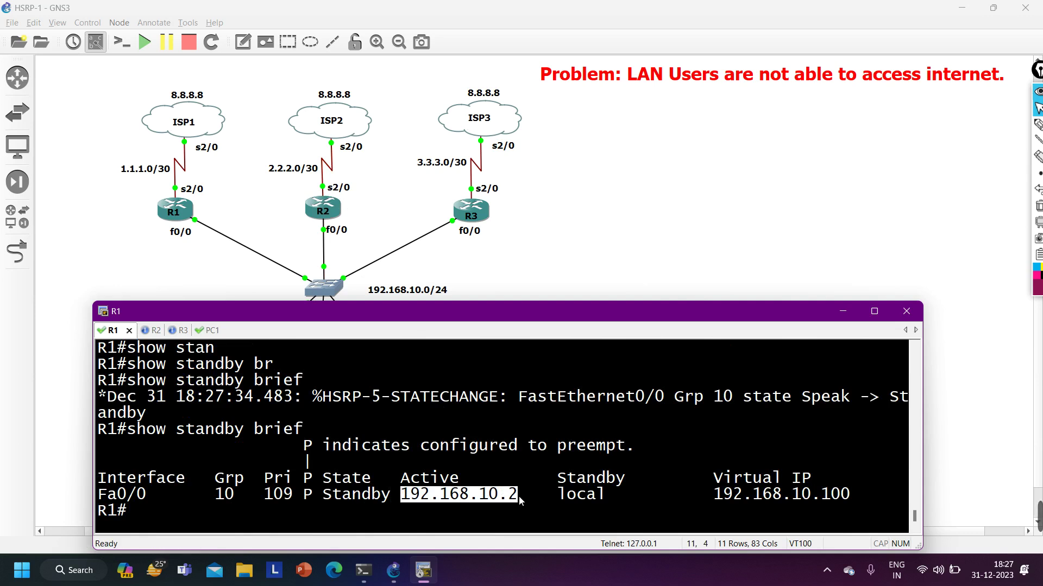
drag(557, 496, 609, 494)
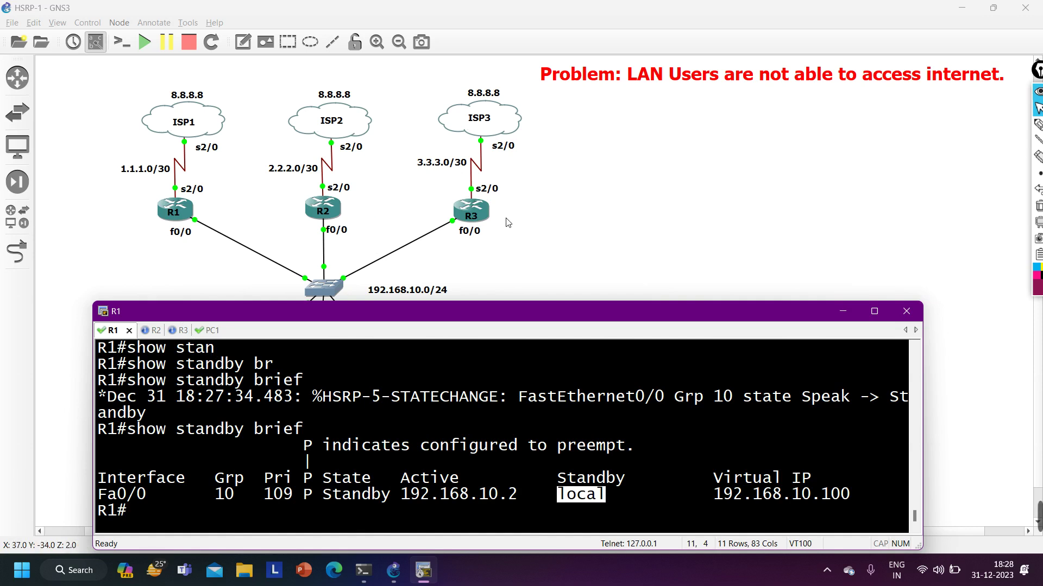
Switch to R3's console and display its HSRP summary with show standby brief.
key(alt+3)
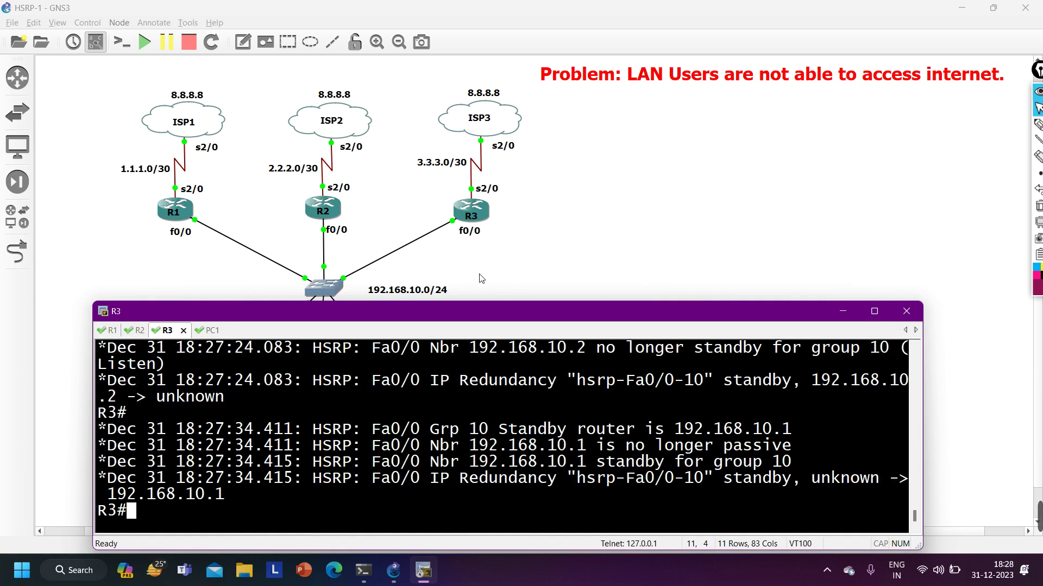
text(sh)
key(Tab)
text(st)
key(Tab)
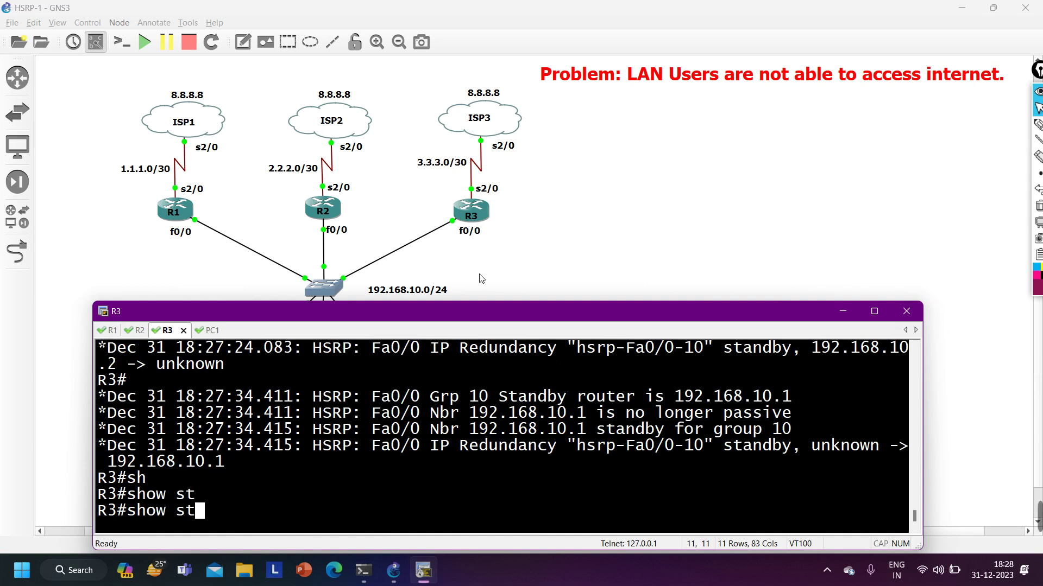
text(an)
key(Tab)
text(br)
key(Tab)
text(')
key(Return)
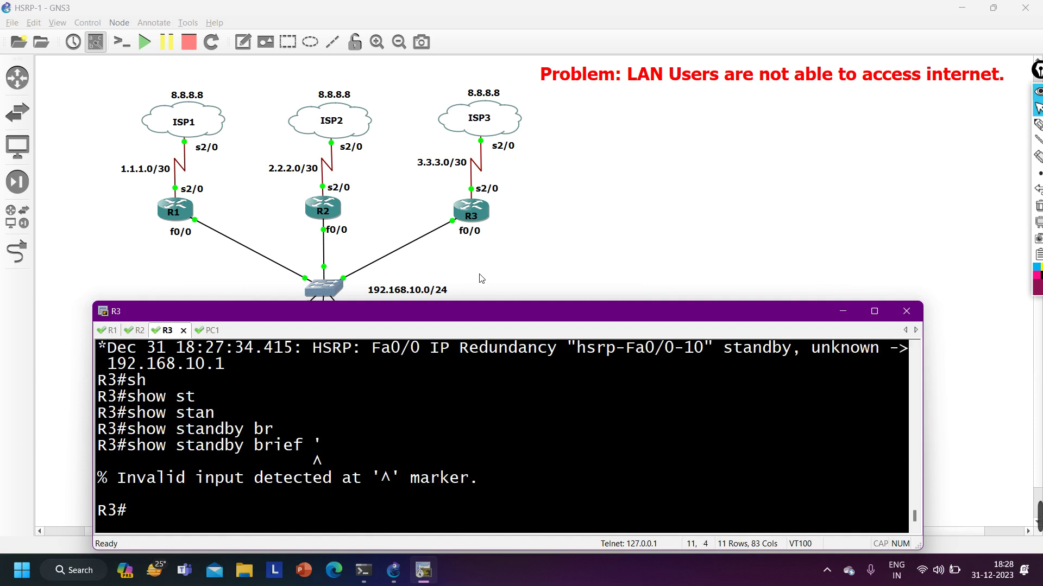
key(Up)
key(Return)
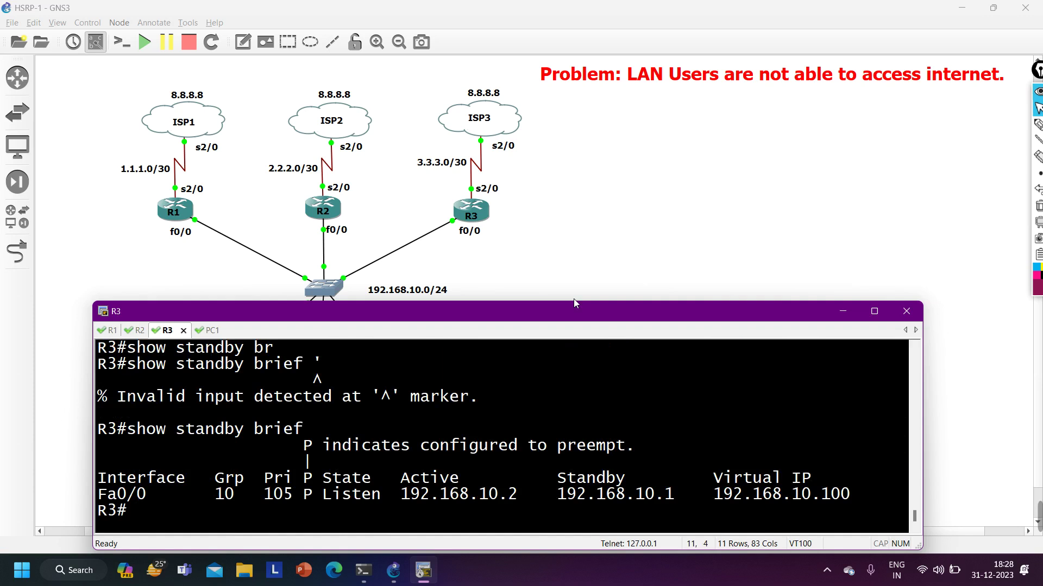
Highlight the standby router address, the active router address and the state in R3's HSRP summary.
drag(557, 496, 679, 496)
drag(403, 499, 527, 500)
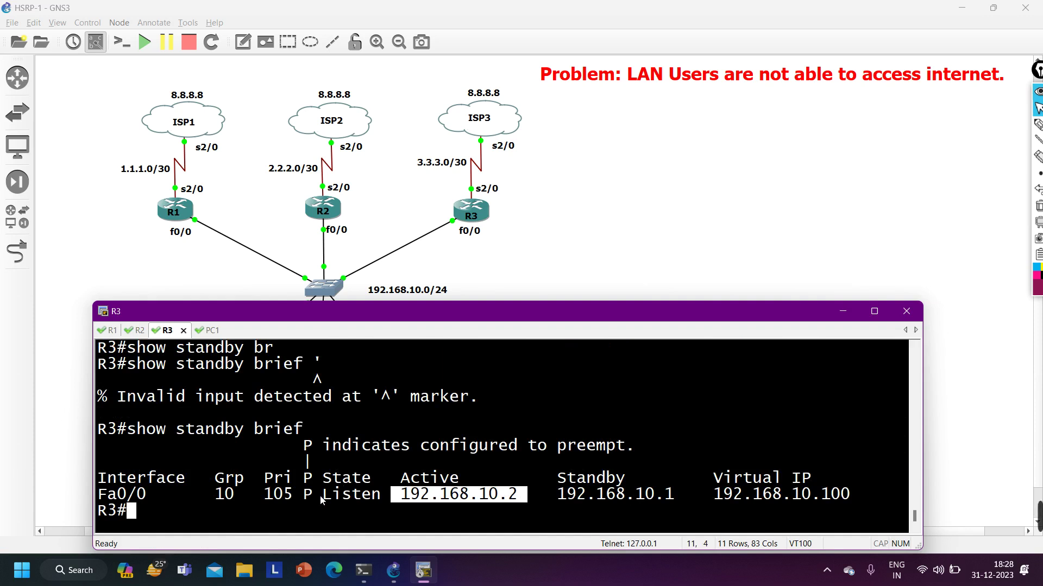
drag(323, 501, 367, 504)
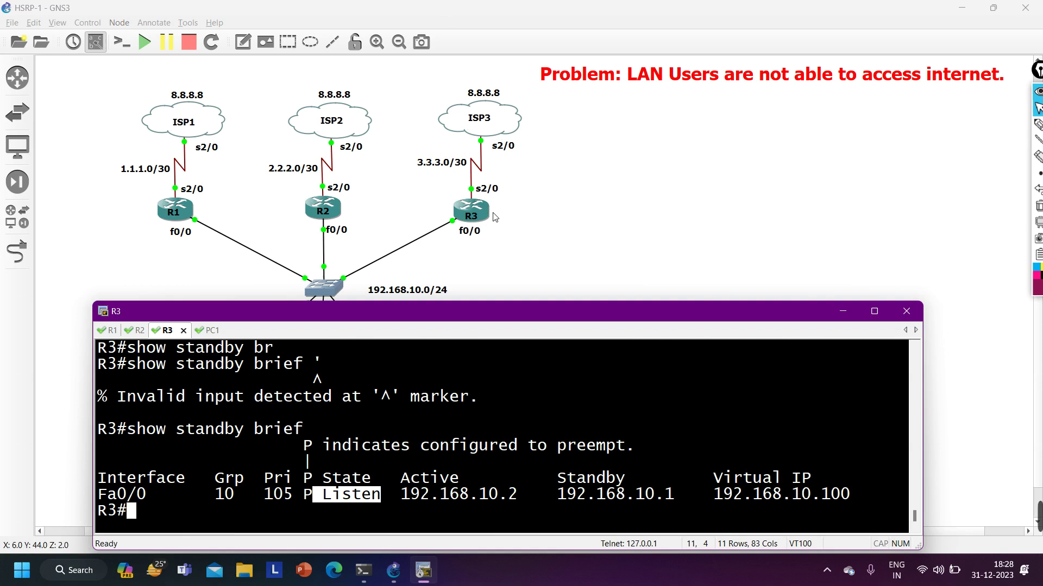
Switch to PC1's console and test internet access by pinging 8.8.8.8.
click(214, 333)
key(Up)
key(Up)
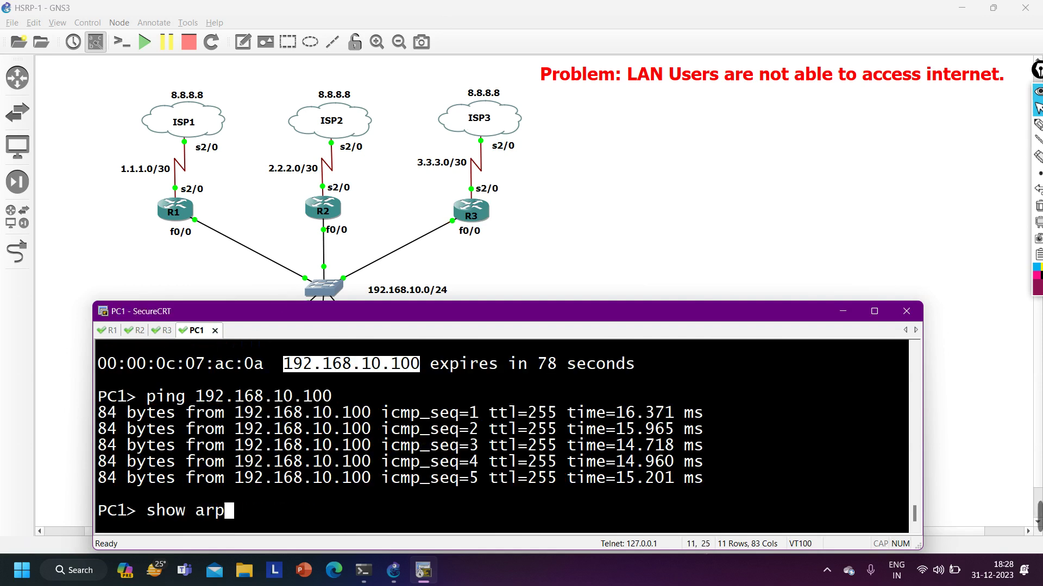
key(Up)
key(Up)
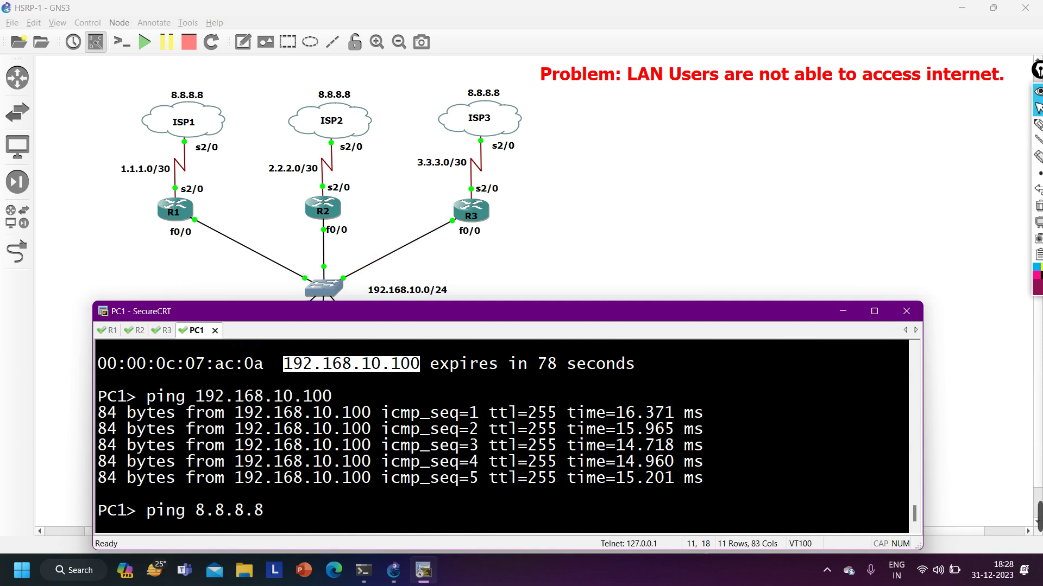
key(Return)
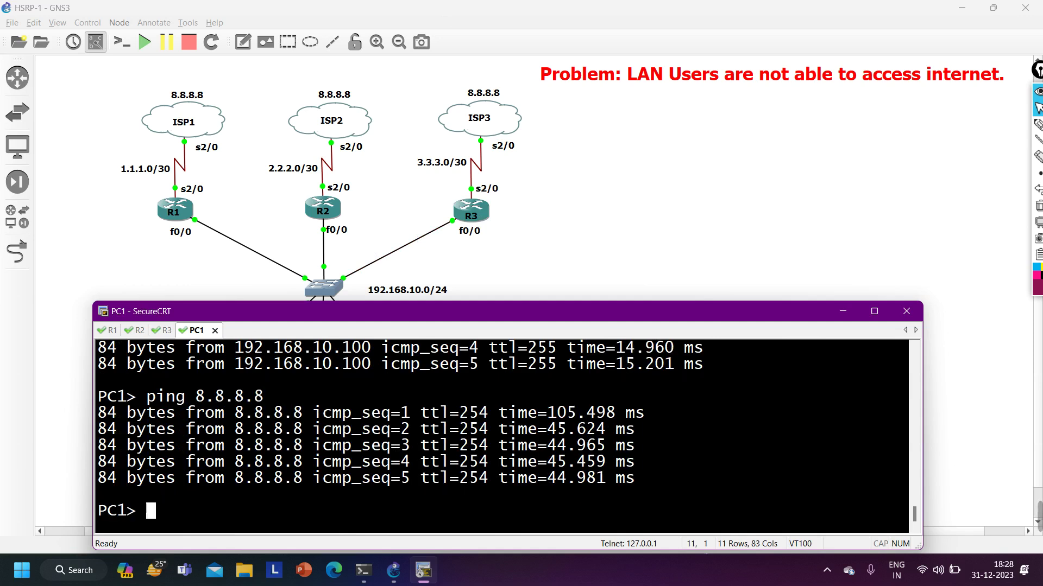
Trace the route from PC1 to 8.8.8.8 and highlight the second and first hop addresses.
text(trac )
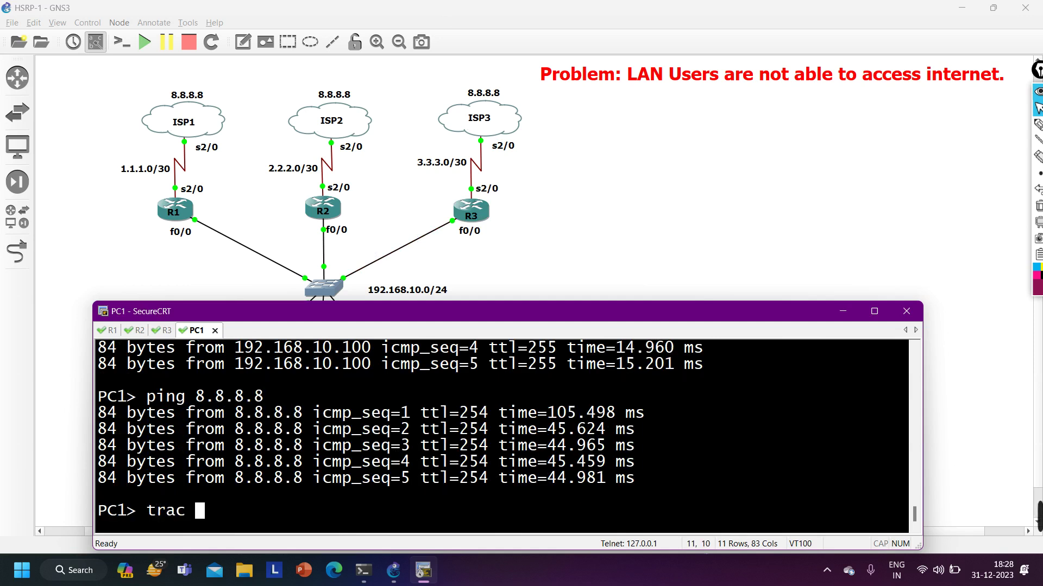
text(8.8.8.8.)
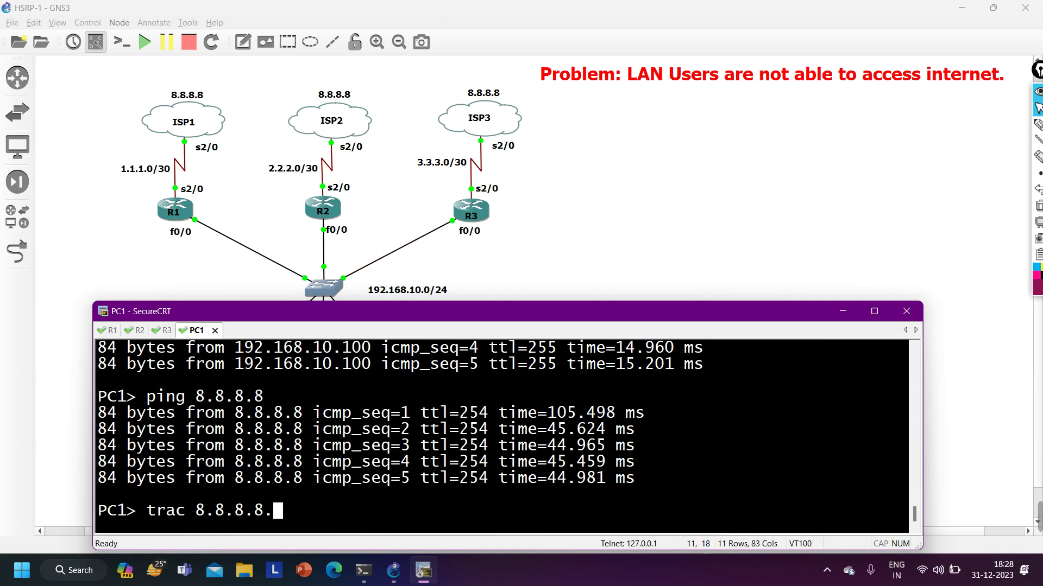
key(Return)
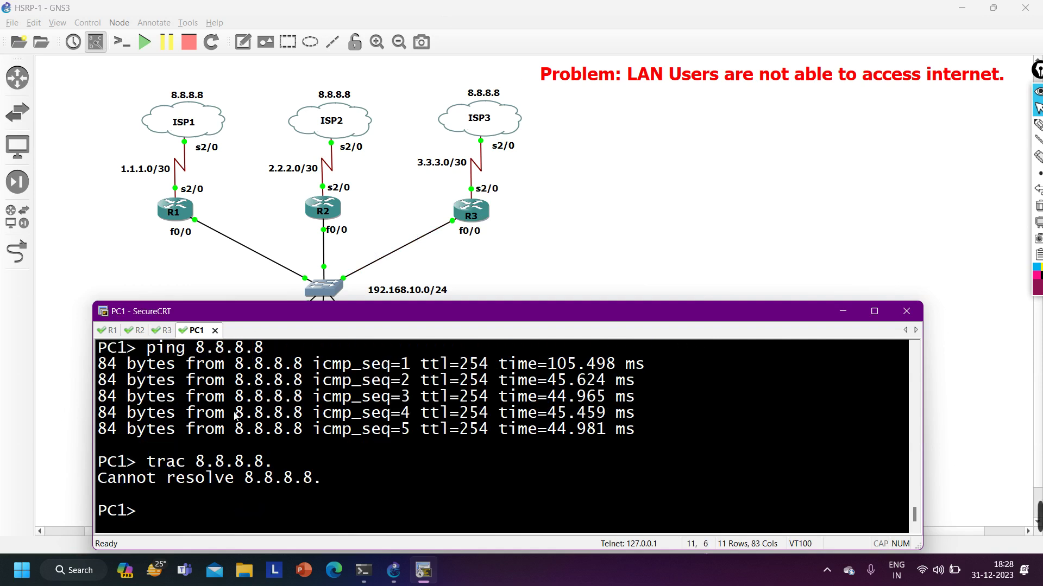
key(Up)
key(Return)
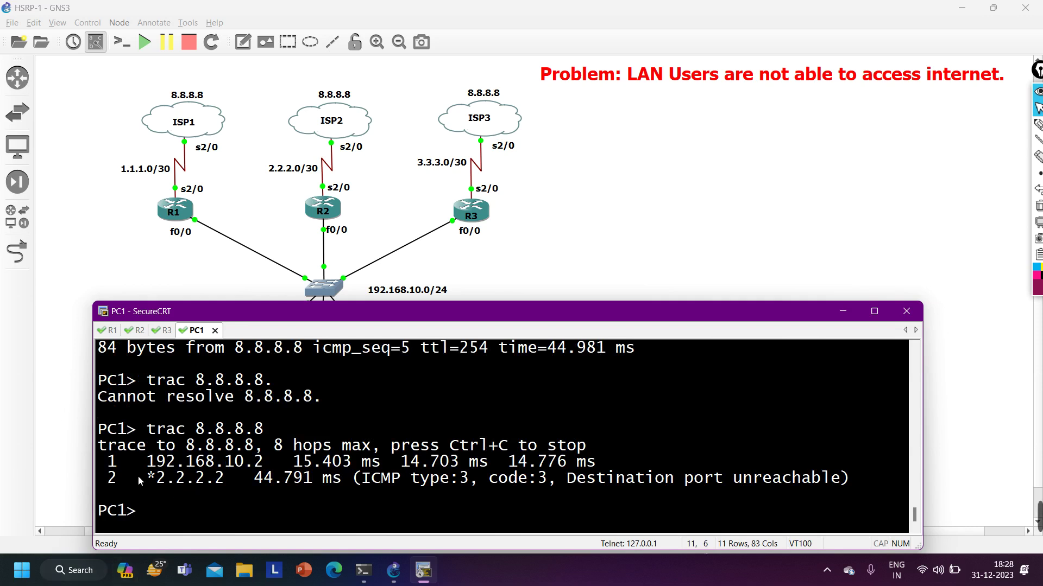
drag(139, 476, 240, 491)
drag(140, 466, 275, 463)
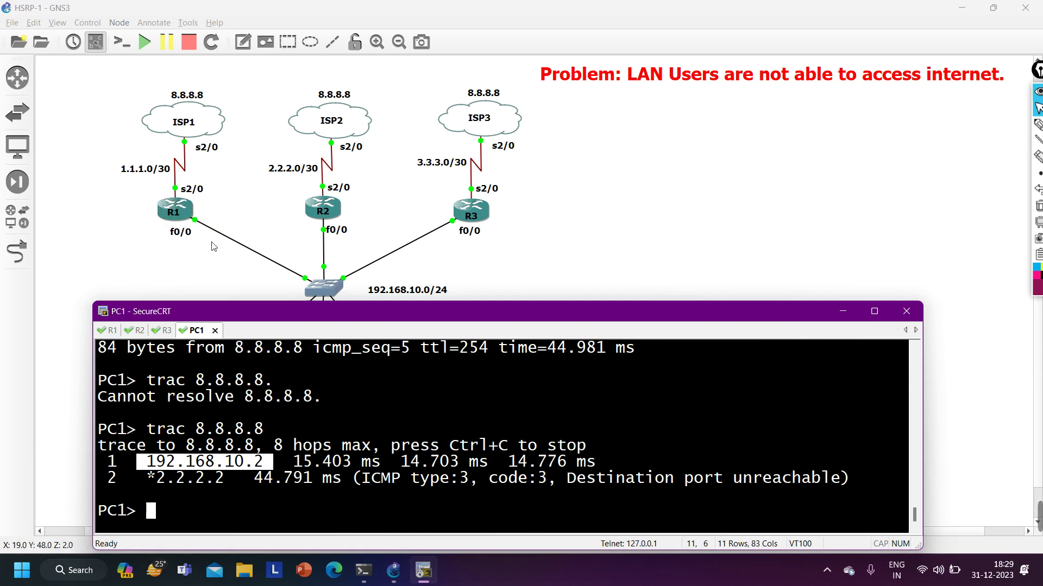
Open ISP1's console, display its interface summary with show ip int br, and highlight the Serial2/0 row.
double_click(201, 121)
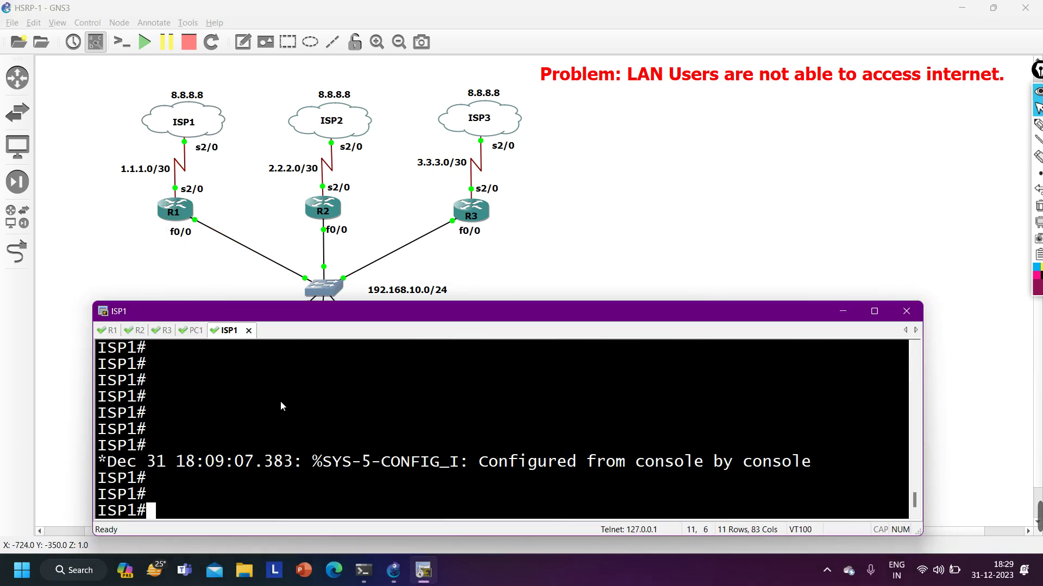
text(sh)
key(Tab)
text(ip int br)
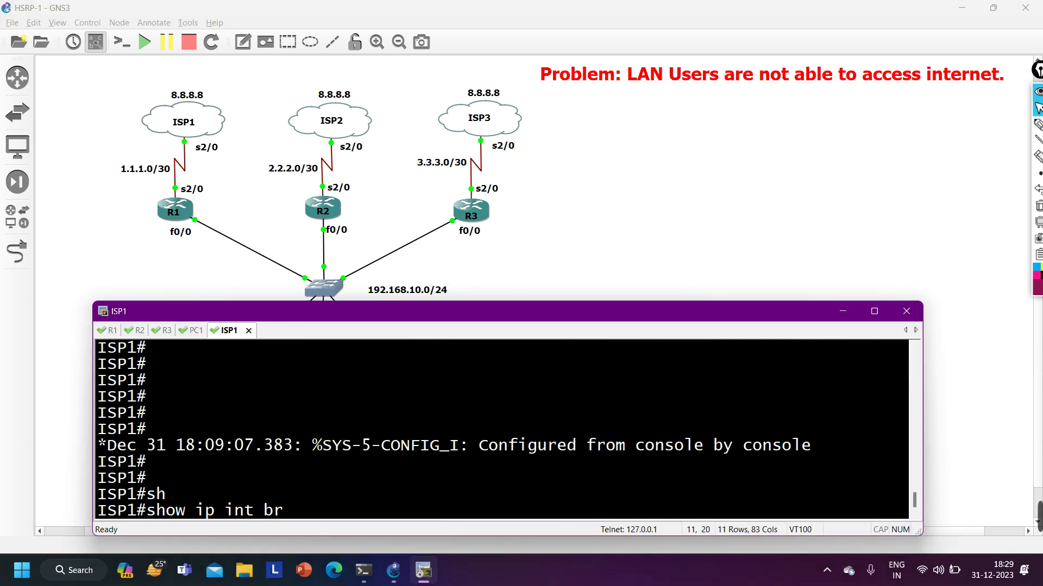
key(Return)
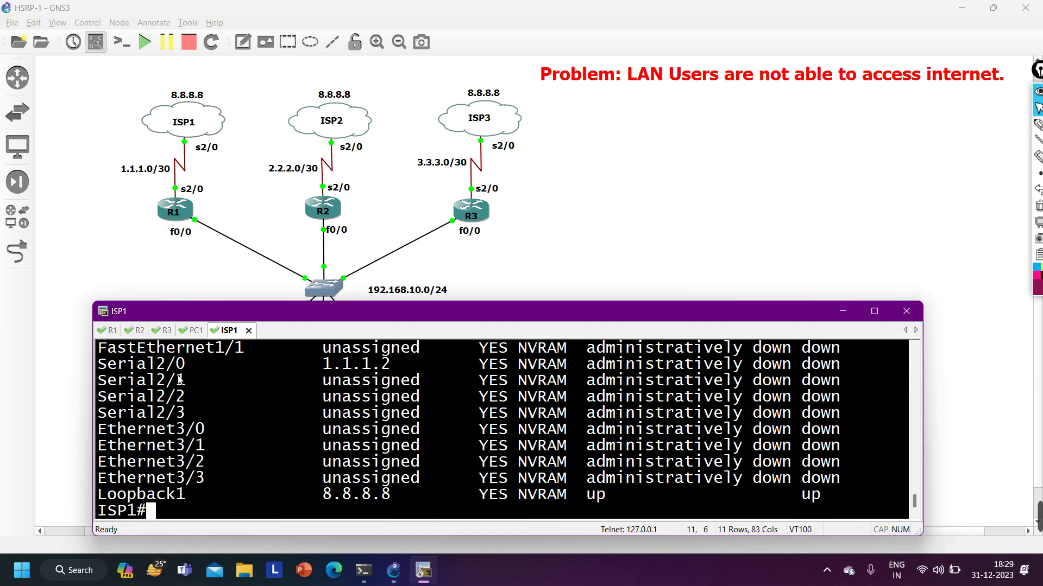
drag(137, 364, 775, 374)
Enter configuration mode on ISP1 and enable interface s2/0 with no shutdown.
text(conf)
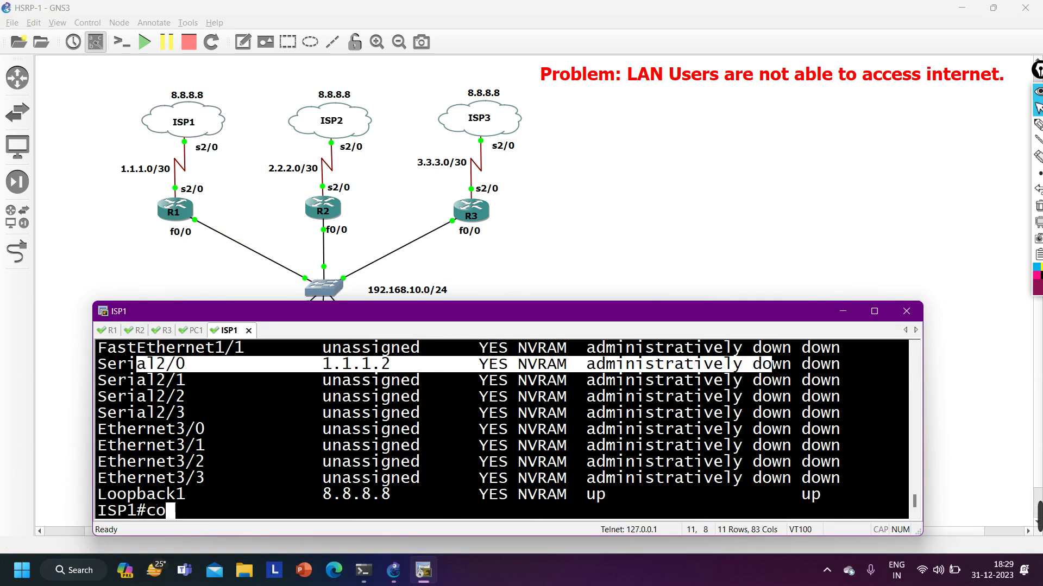
key(Tab)
key(Return)
key(Return)
key(Return)
key(Return)
text(int s2/0)
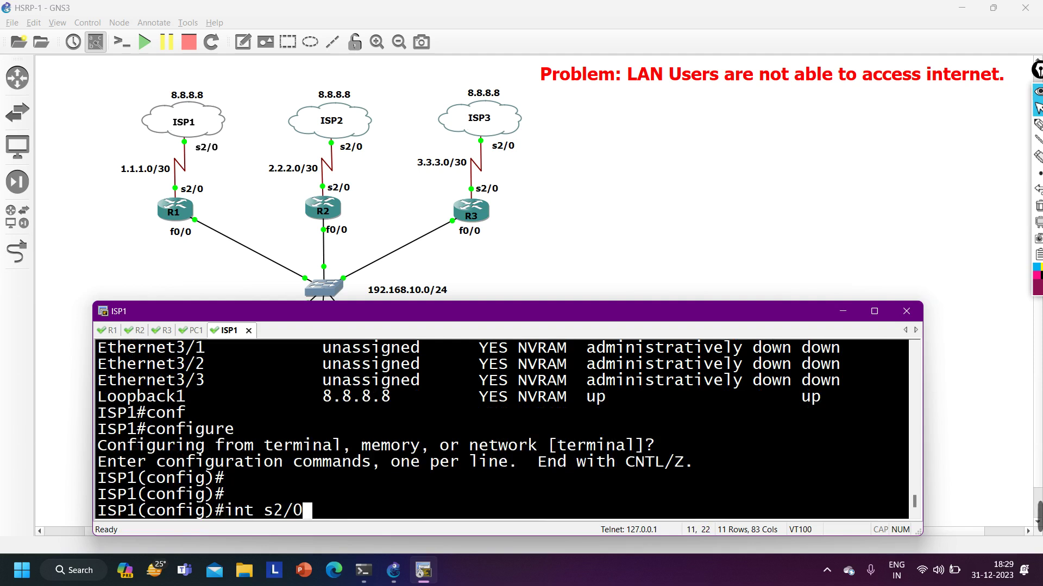
key(Return)
text(no sh)
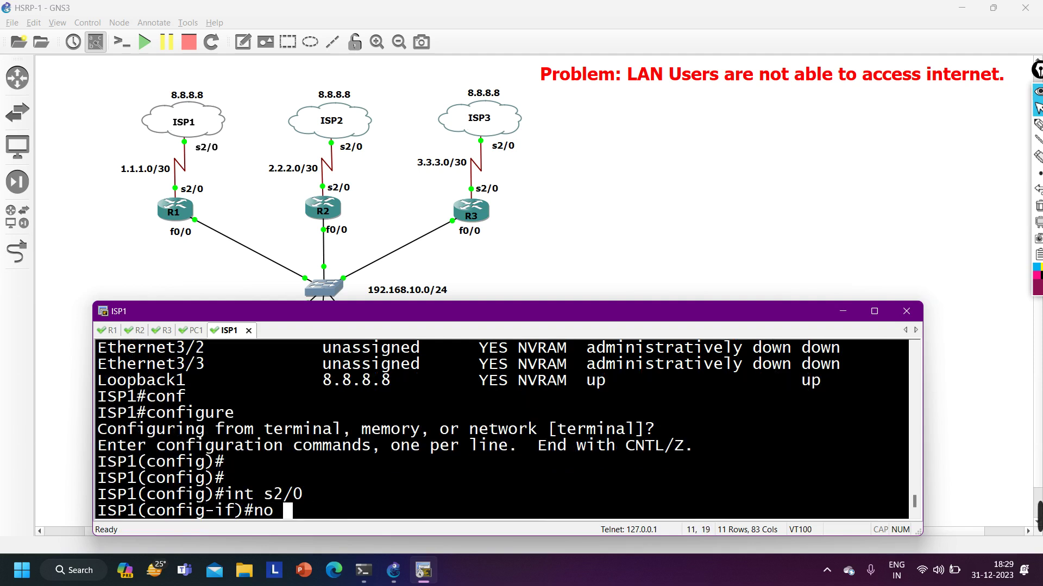
key(Tab)
key(Return)
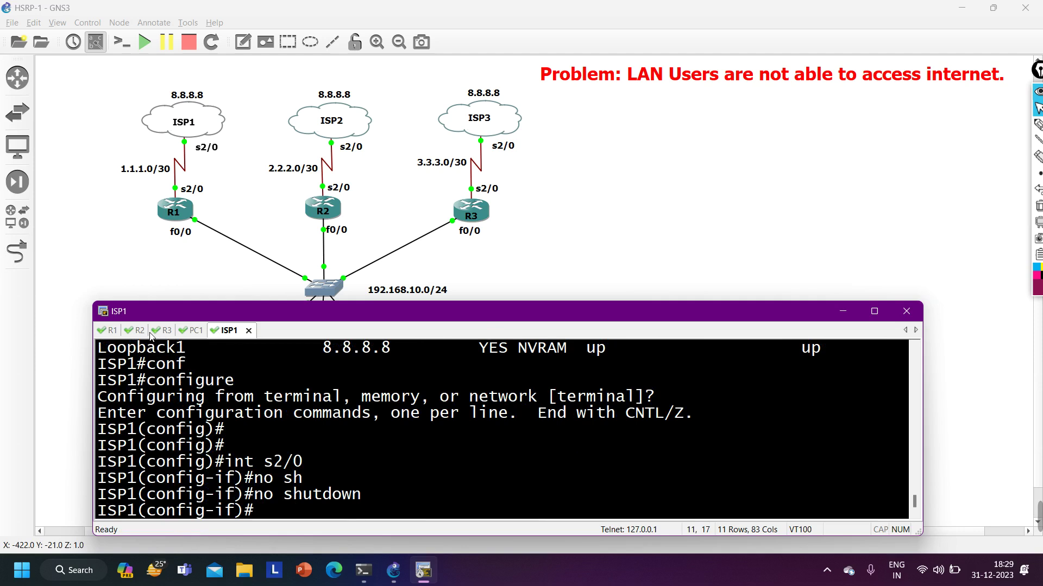
Switch to R1's console and display its tracked object with show track.
click(110, 331)
key(Return)
key(Return)
key(Return)
key(Return)
key(Return)
key(Return)
key(Return)
key(Return)
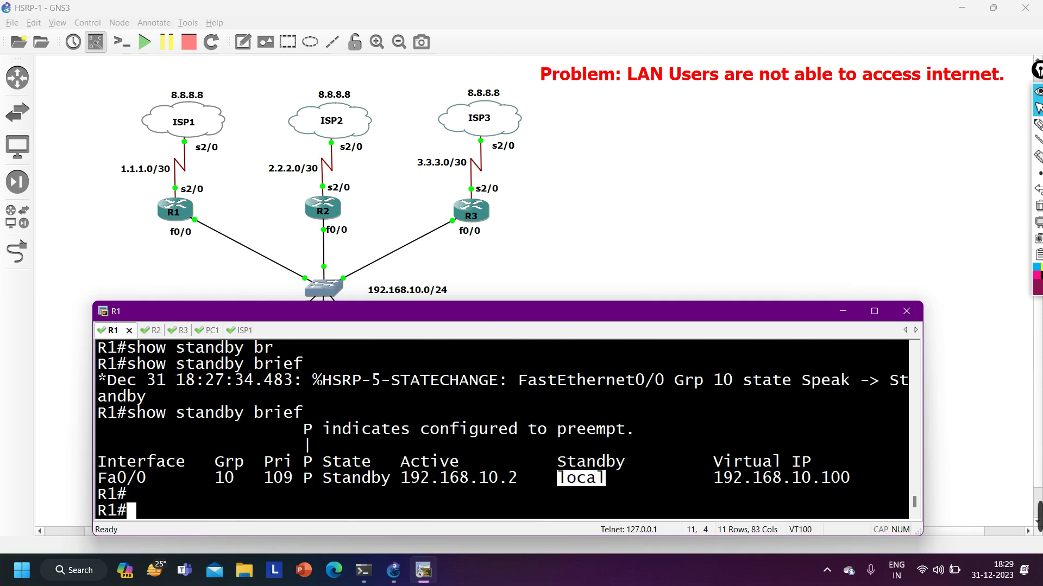
text(shoi)
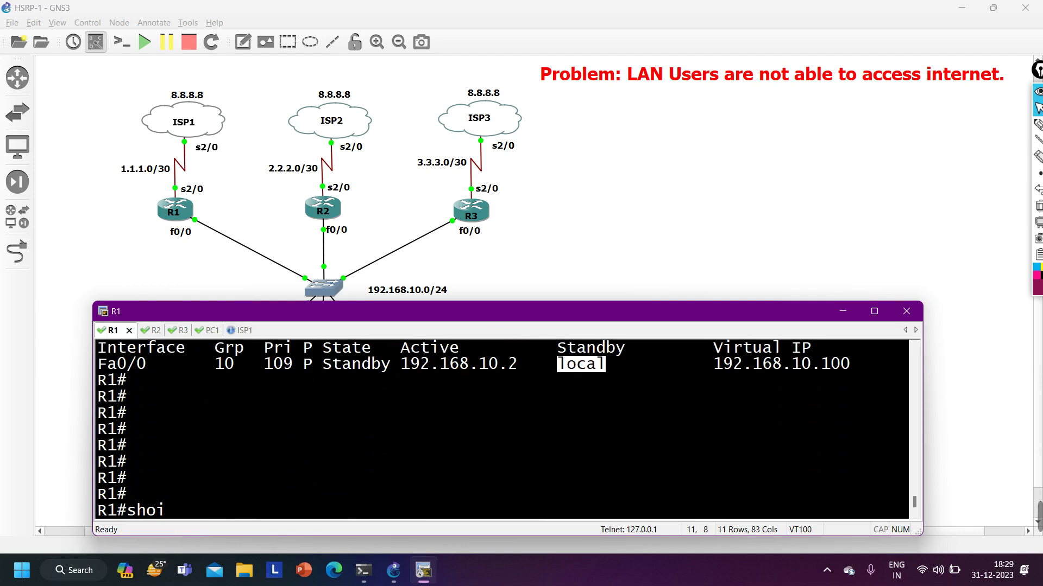
key(Tab)
text(trac)
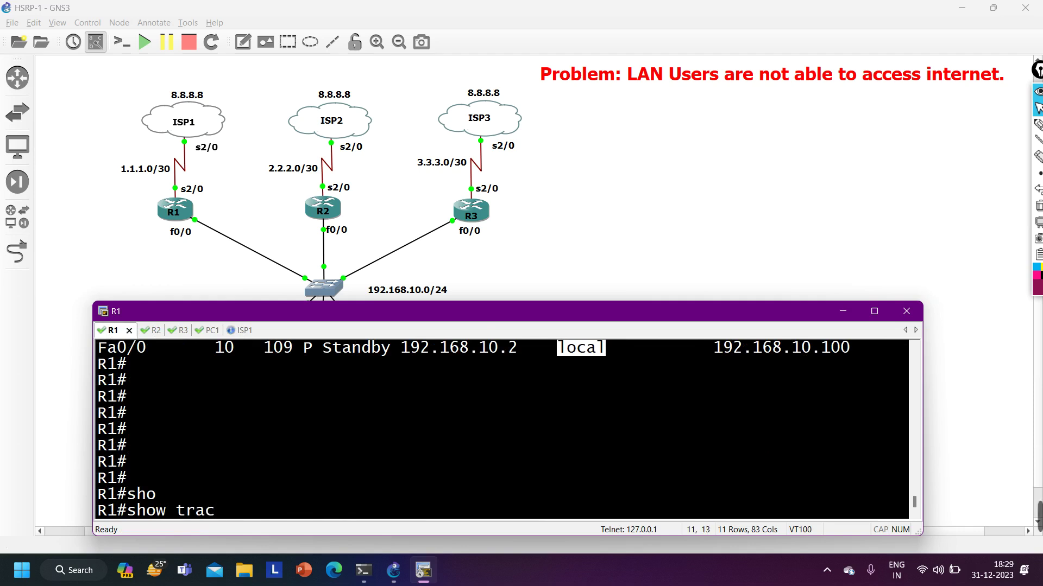
key(Tab)
key(Return)
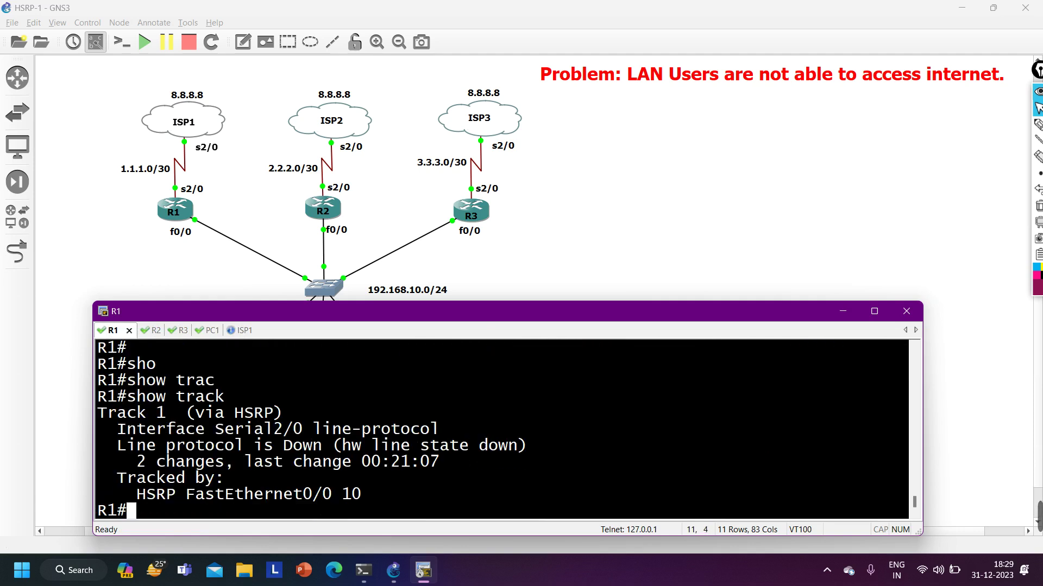
key(Return)
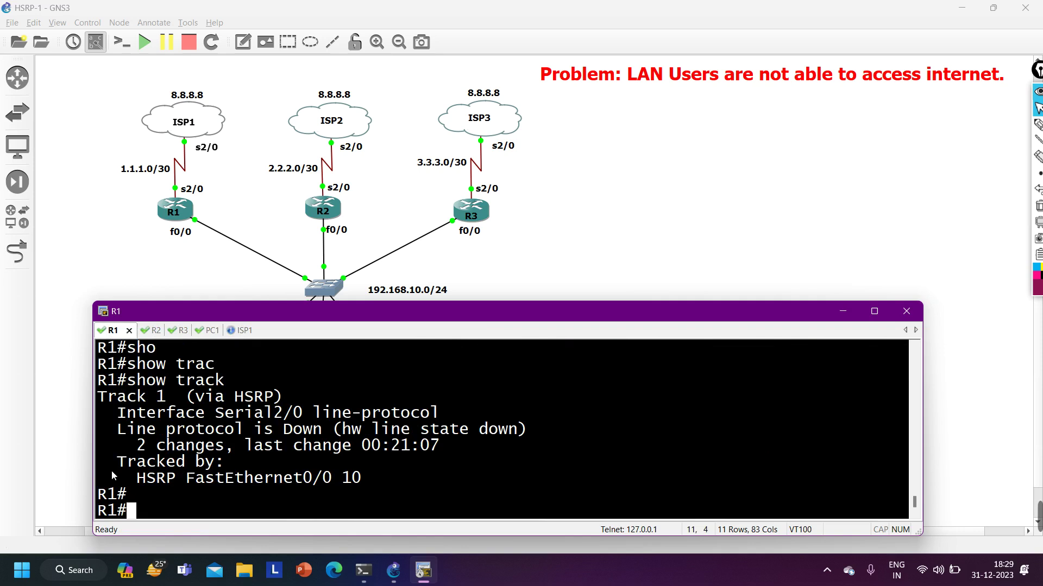
Run show track again on R1, highlighting the HSRP state in the log and the tracked line protocol status.
text(sh)
key(Tab)
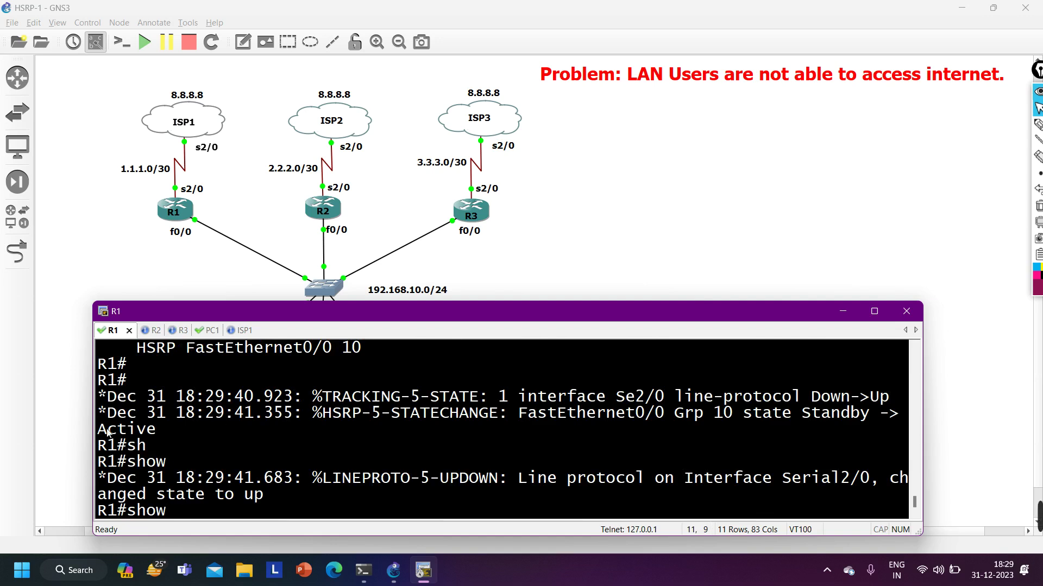
drag(103, 430, 162, 427)
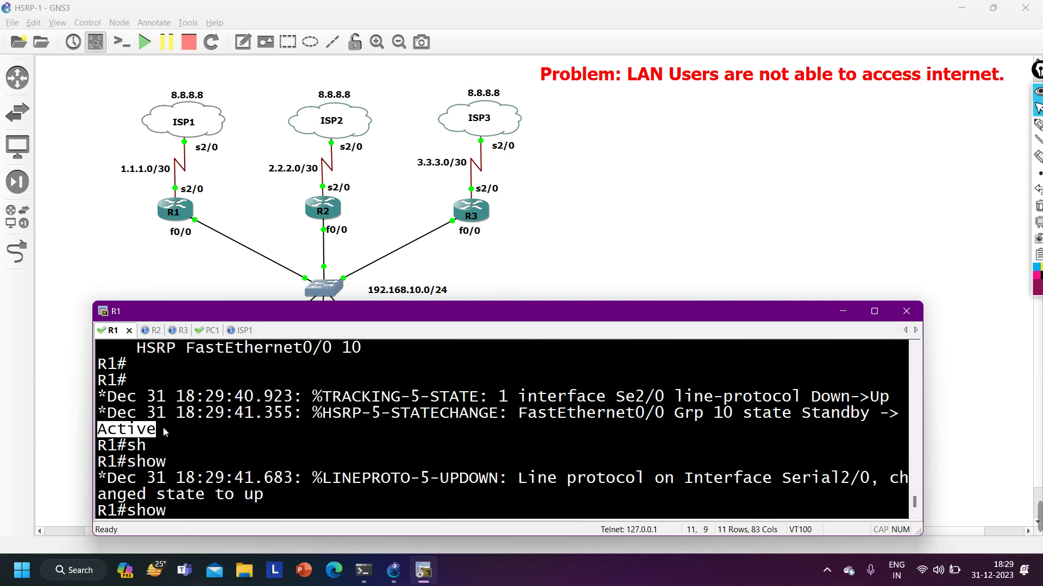
text(trac)
key(Tab)
key(Return)
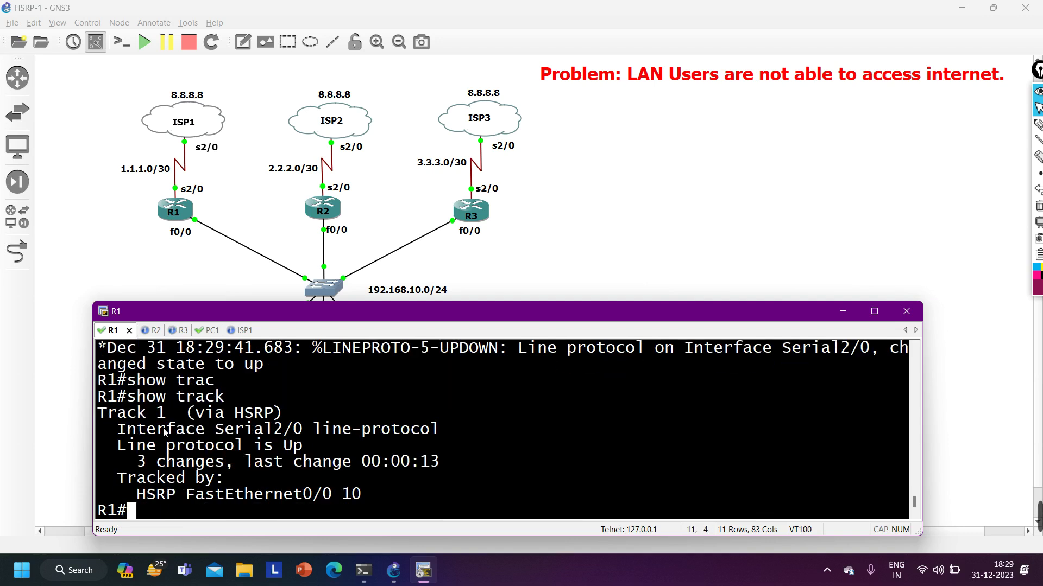
drag(124, 448, 350, 441)
Display R1's HSRP summary with show standby brief and highlight its priority.
text(sh)
key(Tab)
text(st)
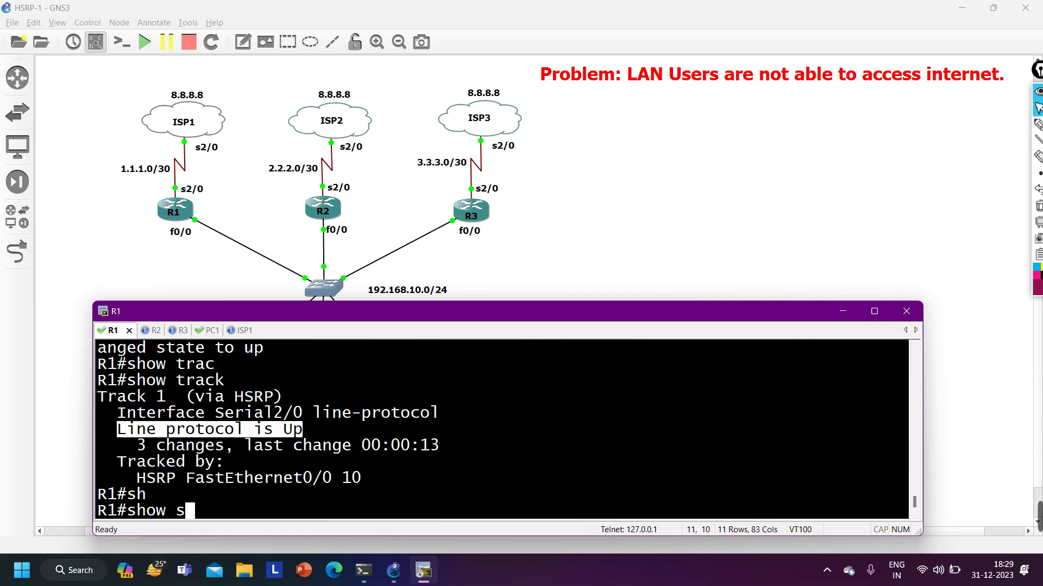
key(Tab)
text(an)
key(Tab)
text(b)
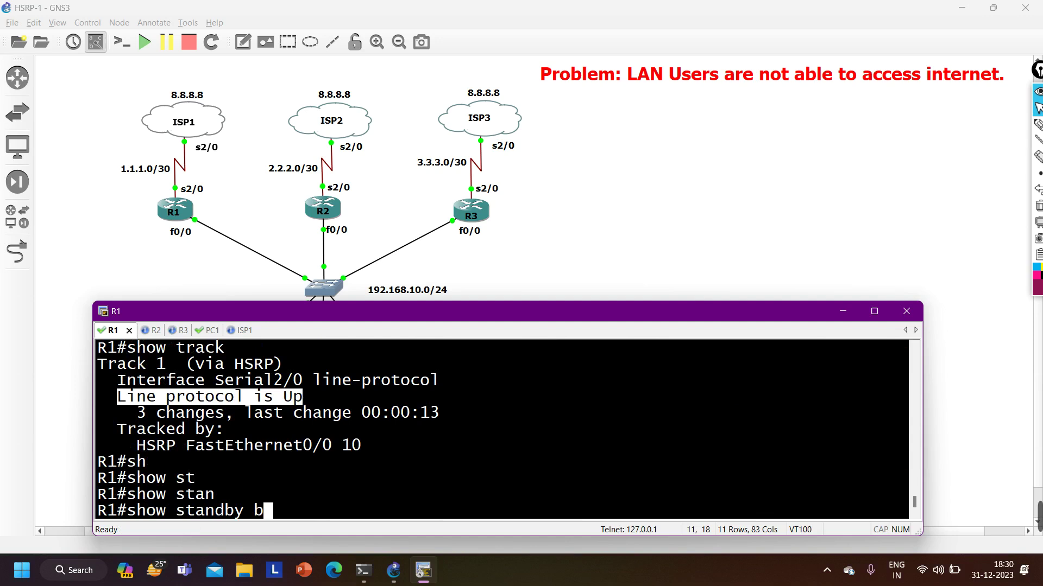
text(r)
key(Tab)
key(Return)
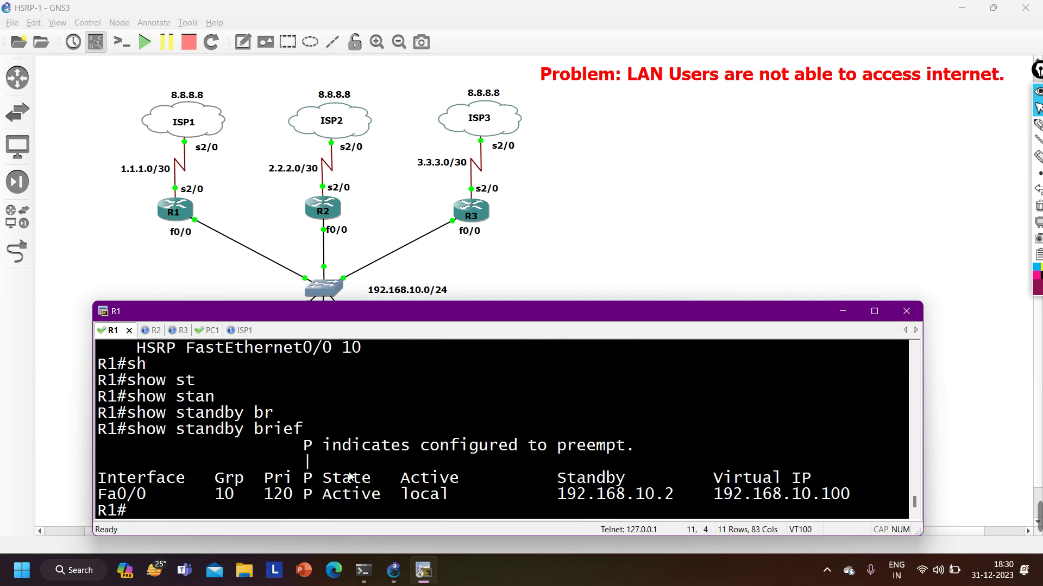
drag(292, 496, 253, 500)
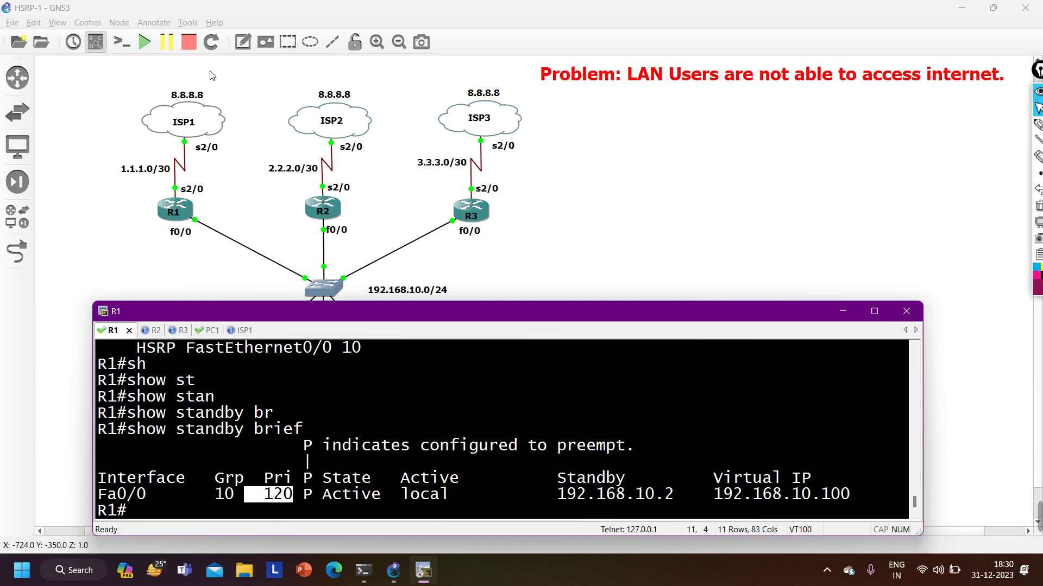
Enter configuration mode on R1 and shut down interface s2/0.
text(conf)
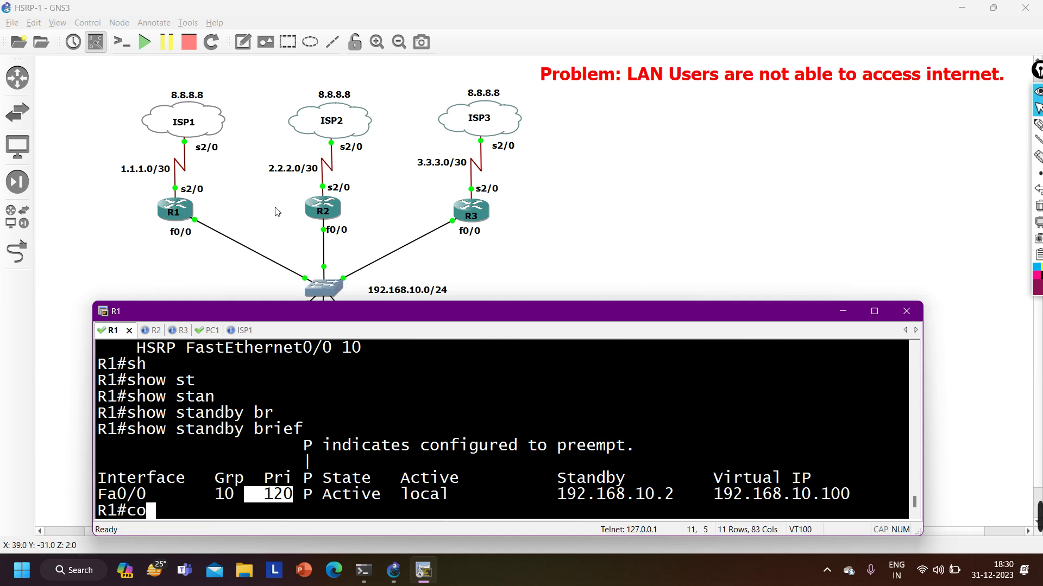
key(Tab)
key(Return)
key(Return)
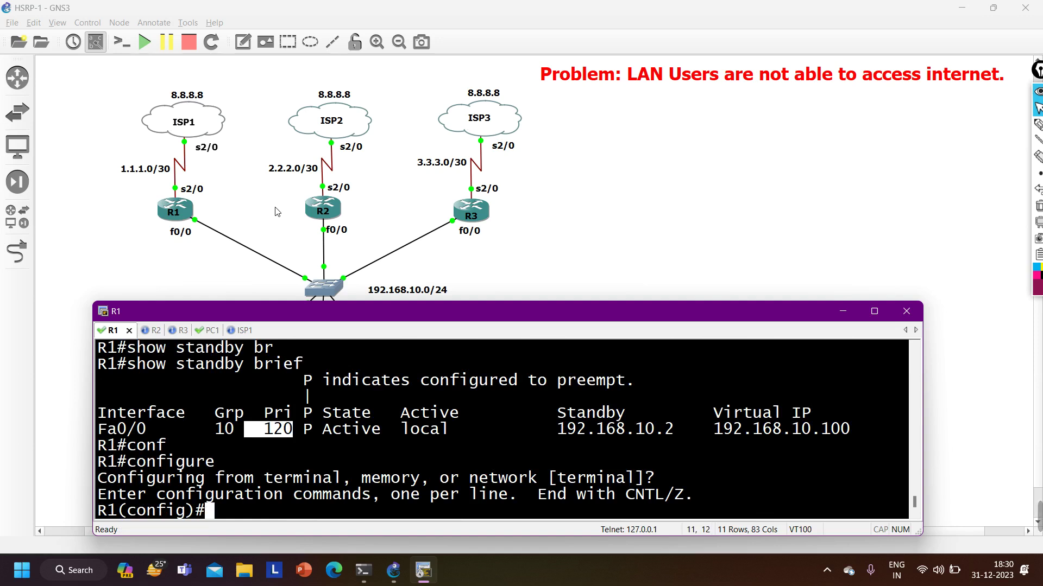
text(int s2/0)
key(Return)
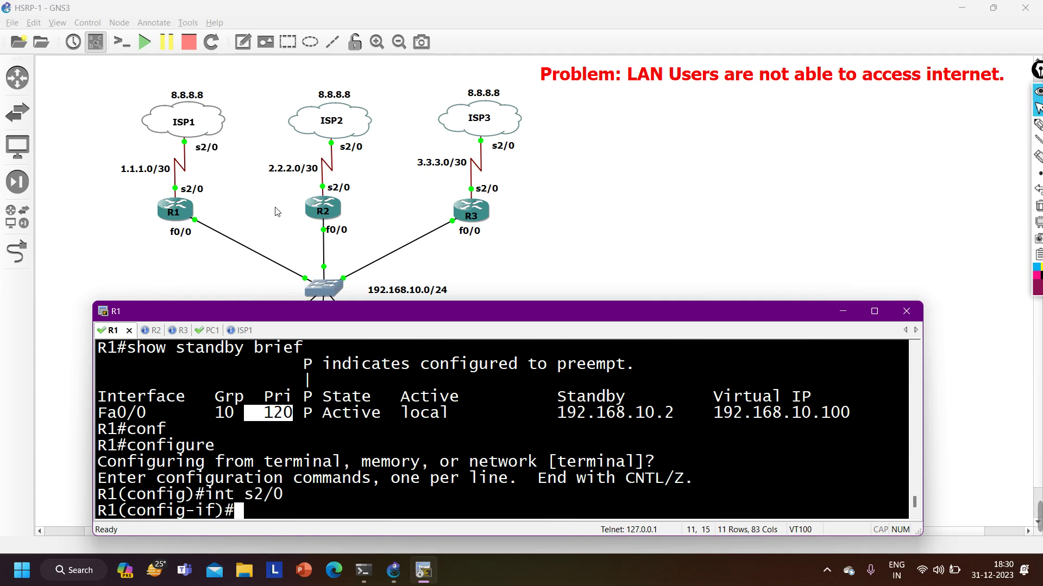
text(sh)
key(Tab)
key(Return)
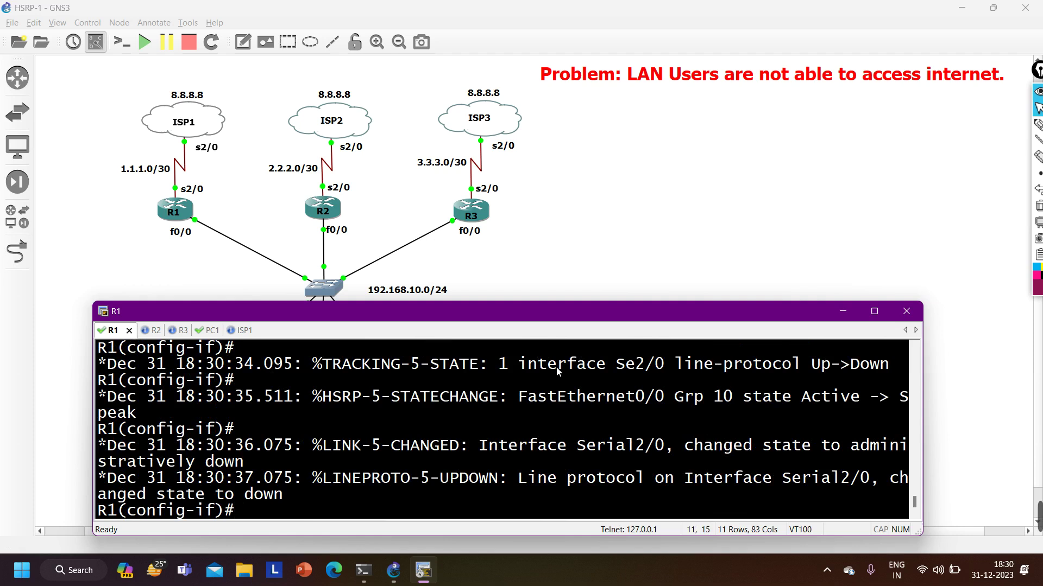
Highlight the tracking state message and the two HSRP state changes in R1's log.
drag(322, 367, 894, 368)
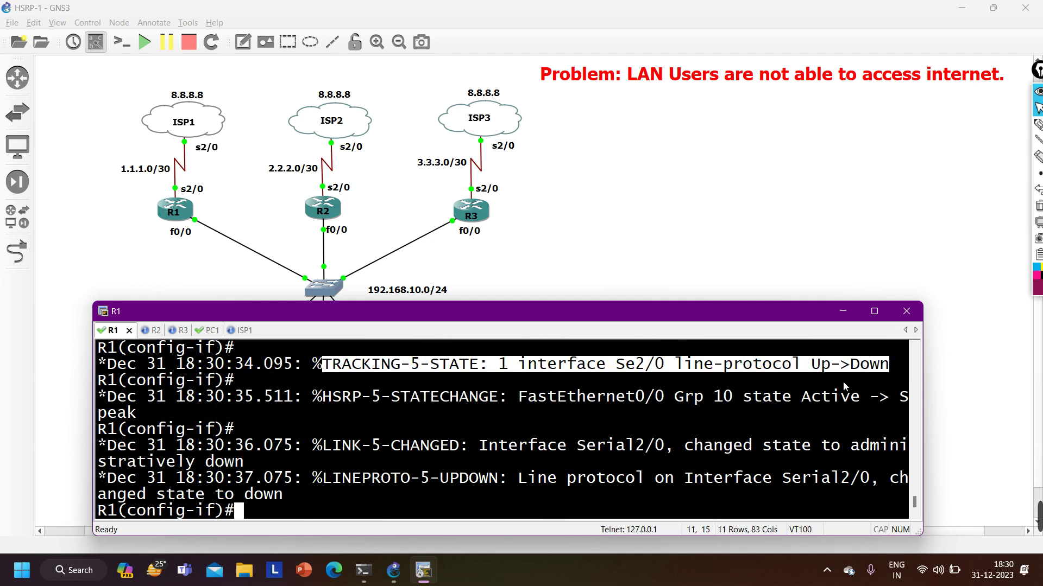
drag(793, 398, 169, 409)
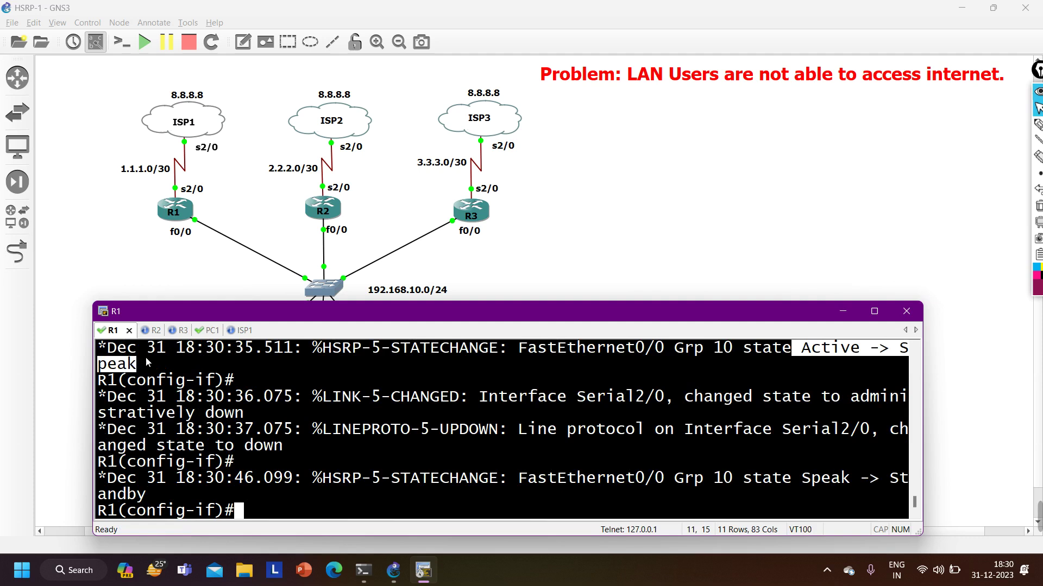
drag(799, 482, 881, 490)
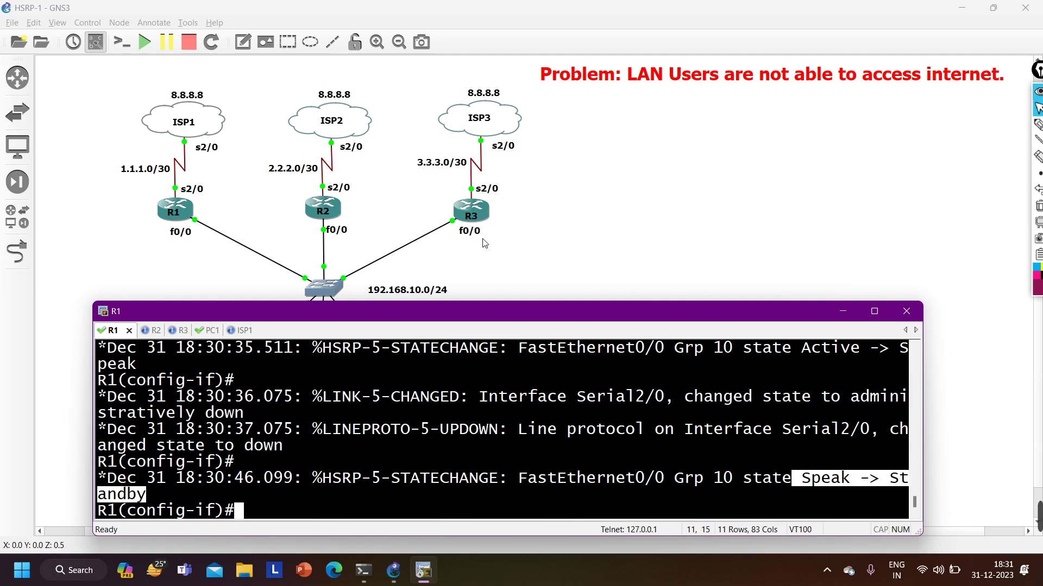
Handwrite the HSRP priorities on the topology: 120 beside R1, 110 beside R2 and 105 beside R3.
click(1037, 125)
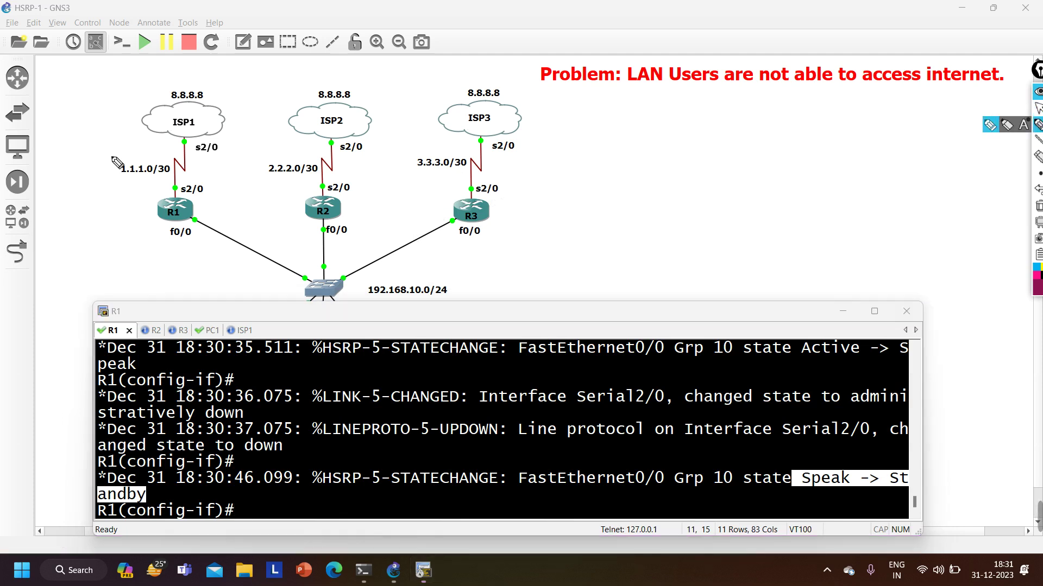
drag(69, 216, 70, 239)
mouse_move(82, 220)
mouse_down()
mouse_move(115, 235)
mouse_move(143, 219)
mouse_up()
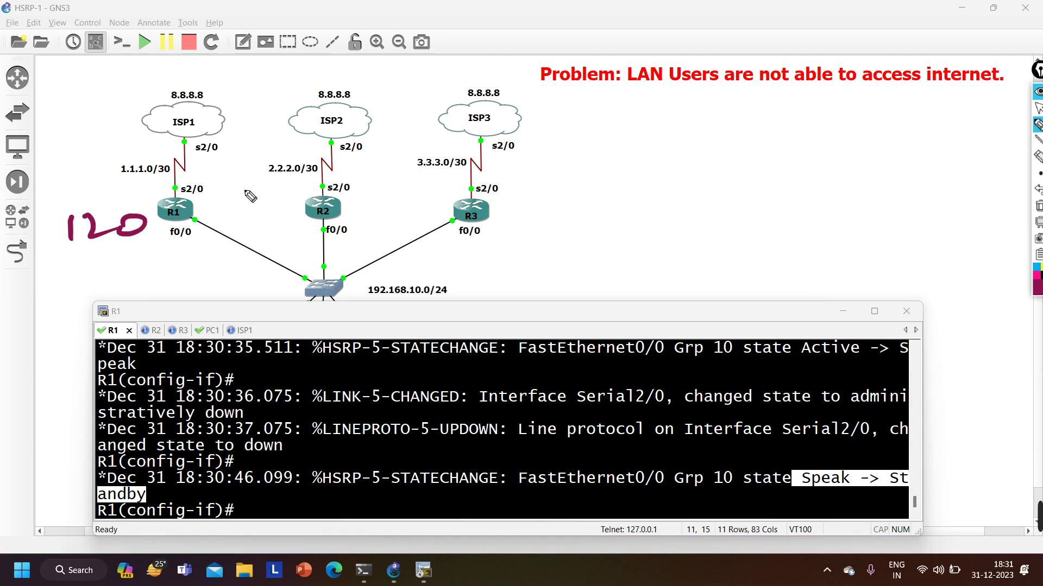
mouse_move(247, 199)
mouse_down()
mouse_move(241, 224)
mouse_move(257, 224)
mouse_up()
drag(283, 209, 286, 209)
mouse_move(511, 207)
mouse_down()
mouse_move(507, 231)
mouse_move(535, 209)
mouse_move(559, 231)
mouse_up()
drag(564, 200, 583, 198)
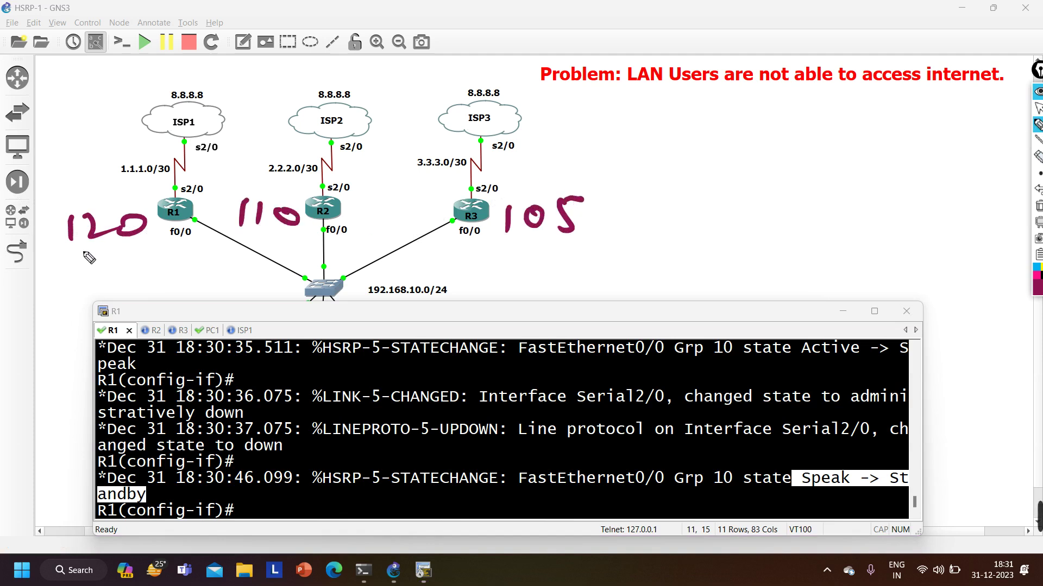
Handwrite the decrement 20 and resulting 100 under R1, A beside R2, and Stan under R3.
mouse_move(93, 259)
mouse_down()
mouse_move(111, 255)
mouse_move(98, 270)
mouse_move(122, 268)
mouse_move(129, 254)
mouse_up()
mouse_move(62, 251)
mouse_down()
mouse_move(61, 271)
mouse_move(88, 274)
mouse_up()
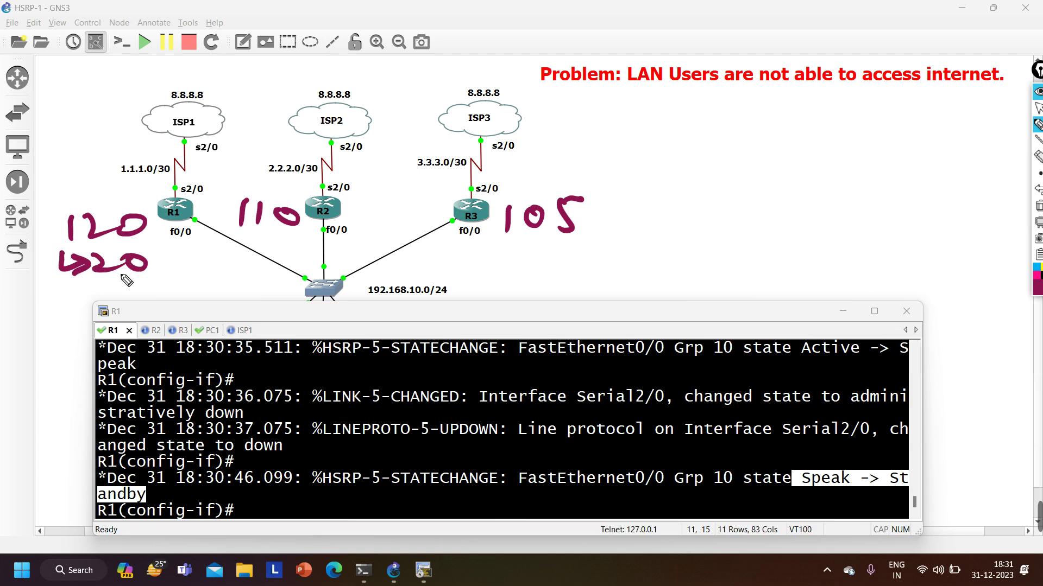
mouse_move(168, 248)
mouse_down()
mouse_move(167, 269)
mouse_move(200, 255)
mouse_up()
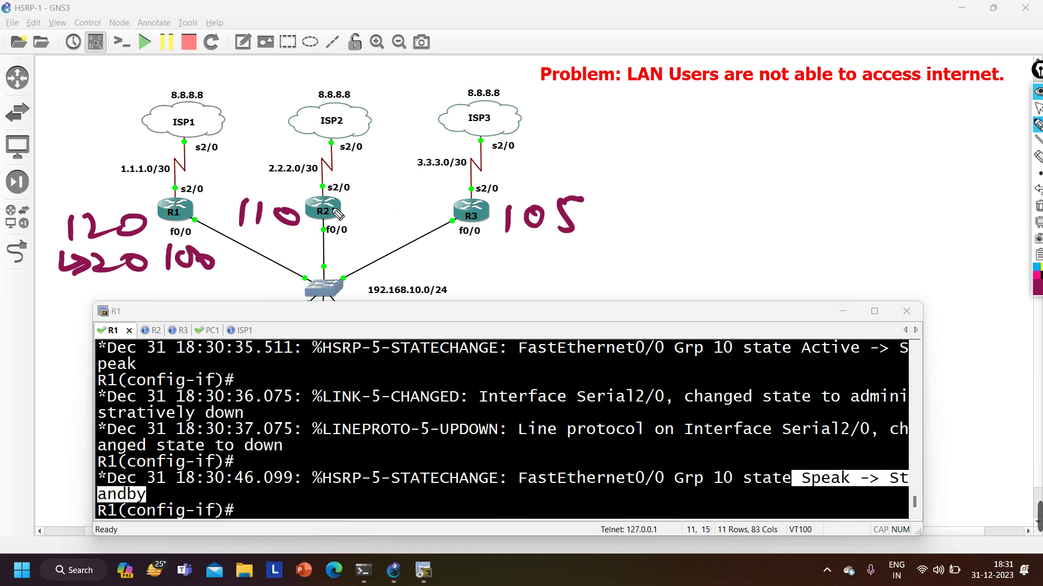
mouse_move(352, 216)
mouse_down()
mouse_move(363, 193)
mouse_move(375, 217)
mouse_up()
drag(353, 207, 372, 206)
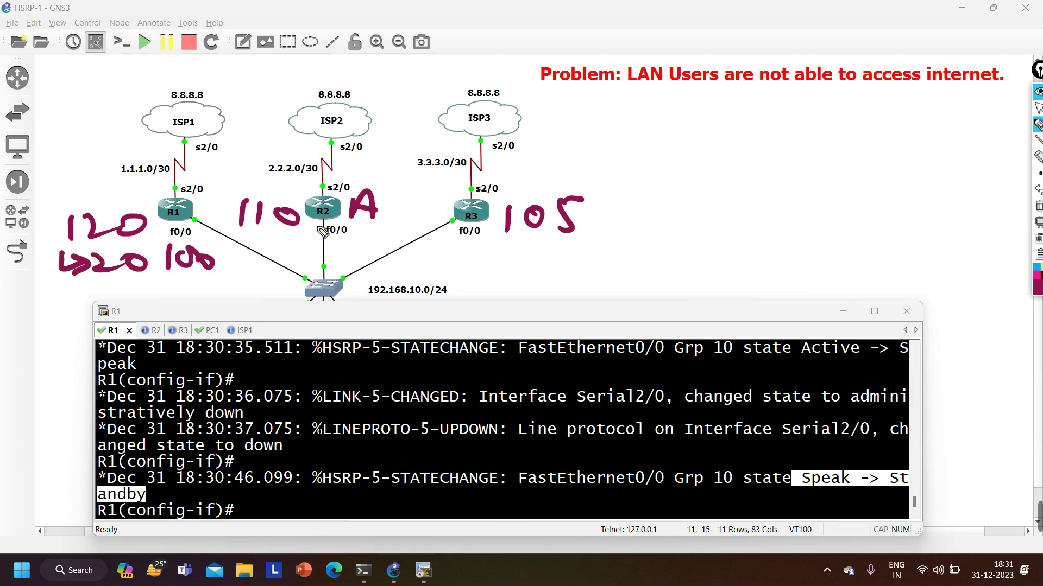
mouse_move(534, 237)
mouse_down()
mouse_move(515, 256)
mouse_move(552, 258)
mouse_up()
drag(542, 245, 568, 255)
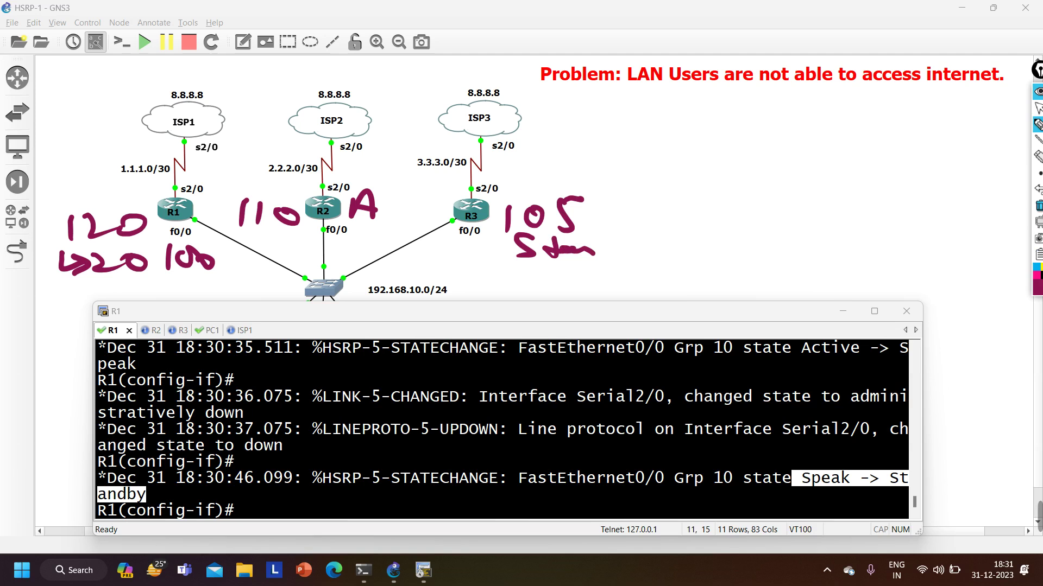
Clear all handwritten annotations from the topology and return to the normal pointer.
click(1039, 110)
click(1038, 110)
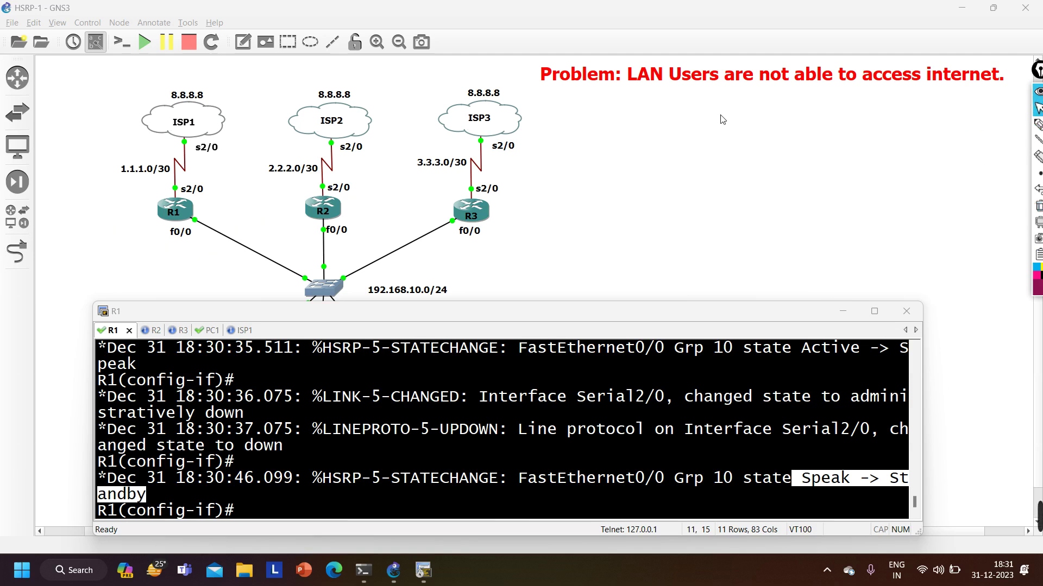
Leave the serial interface's configuration on R1 and enter configuration mode for interface f0/0.
click(286, 466)
text(st?)
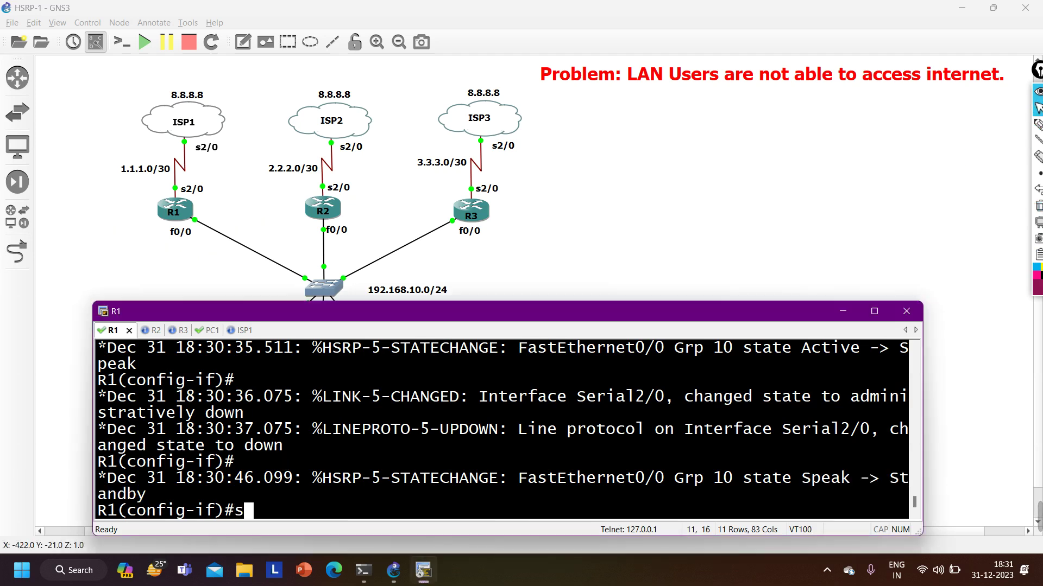
key(BackSpace)
key(BackSpace)
key(BackSpace)
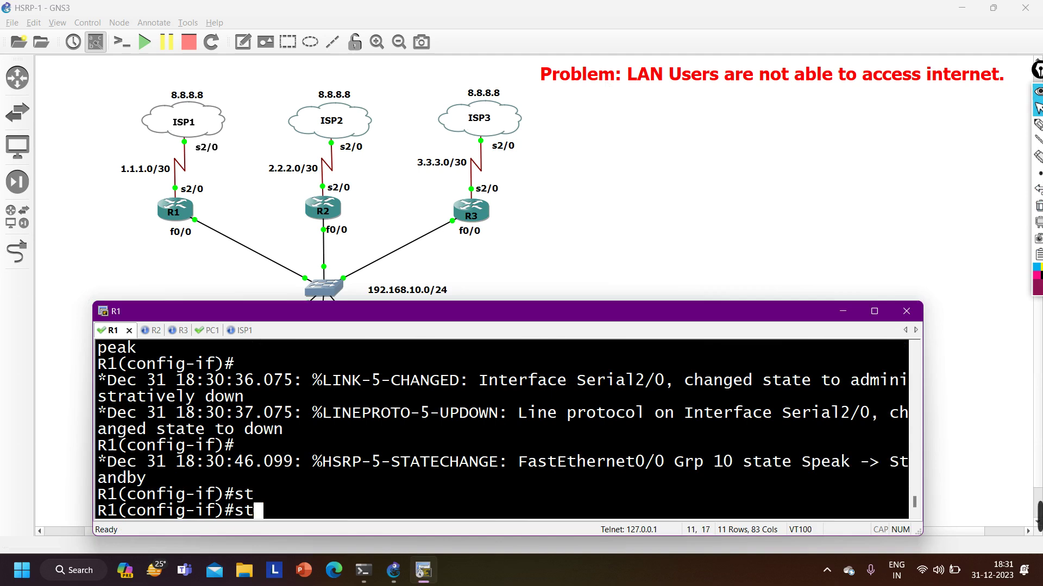
text(a)
key(BackSpace)
key(BackSpace)
key(BackSpace)
text(exi)
key(Return)
text(int f0/0)
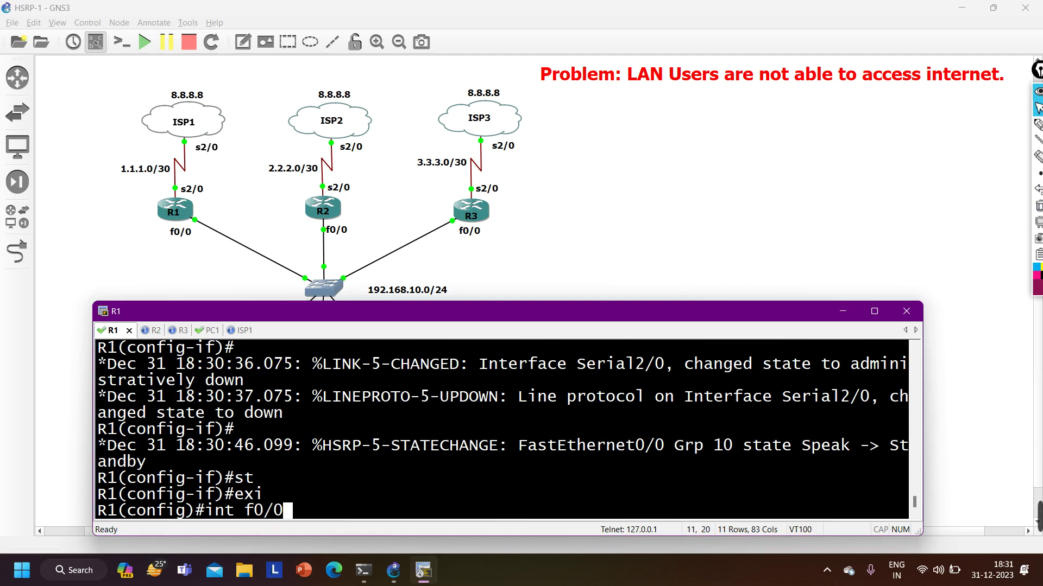
key(Return)
Make HSRP group 10 on R1 track object 1 with a decrement of 20, and exit configuration mode.
text(st)
key(Tab)
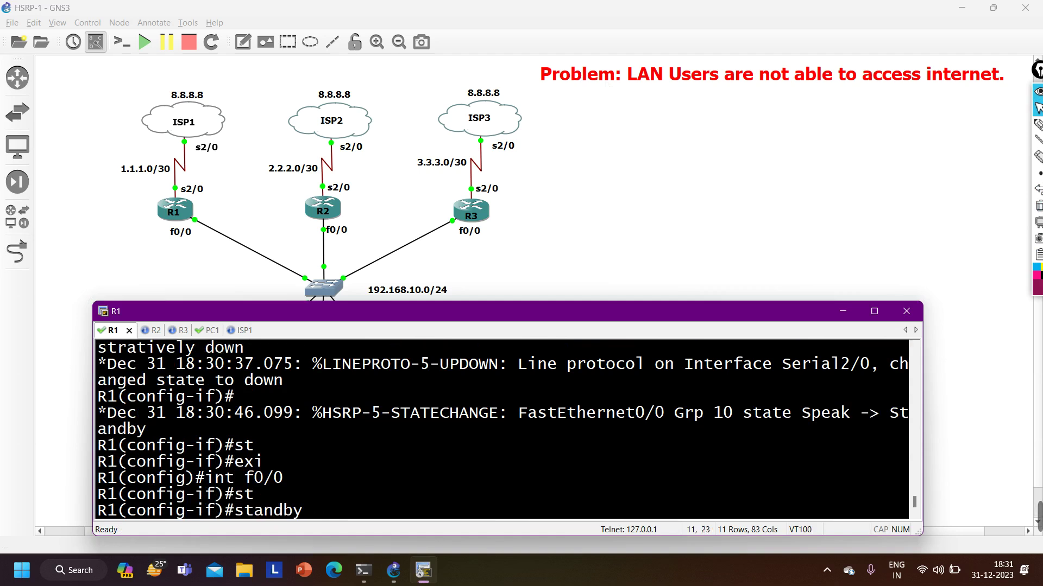
text(10 trr)
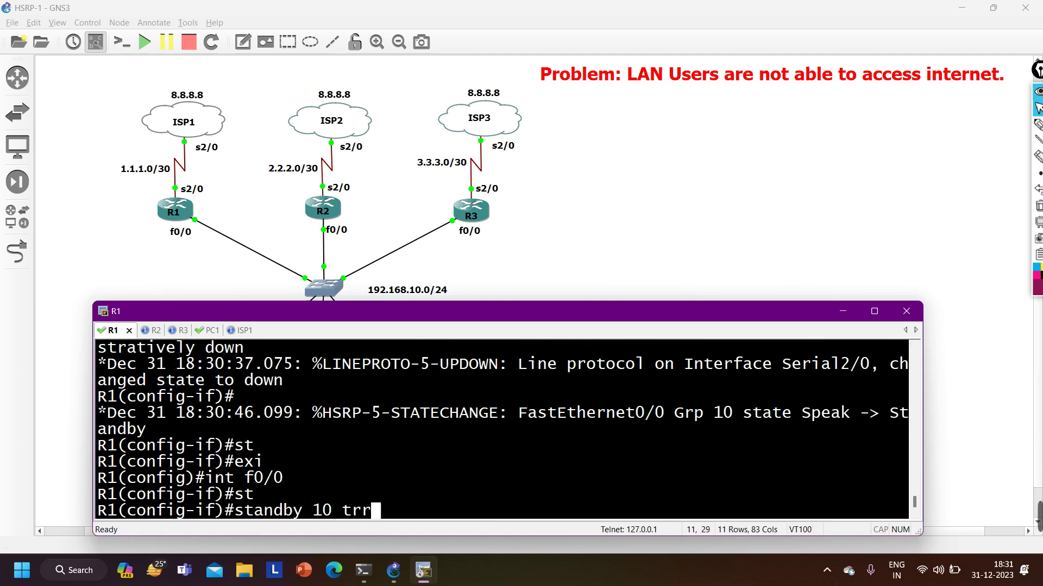
key(Tab)
key(BackSpace)
text(axc)
key(Tab)
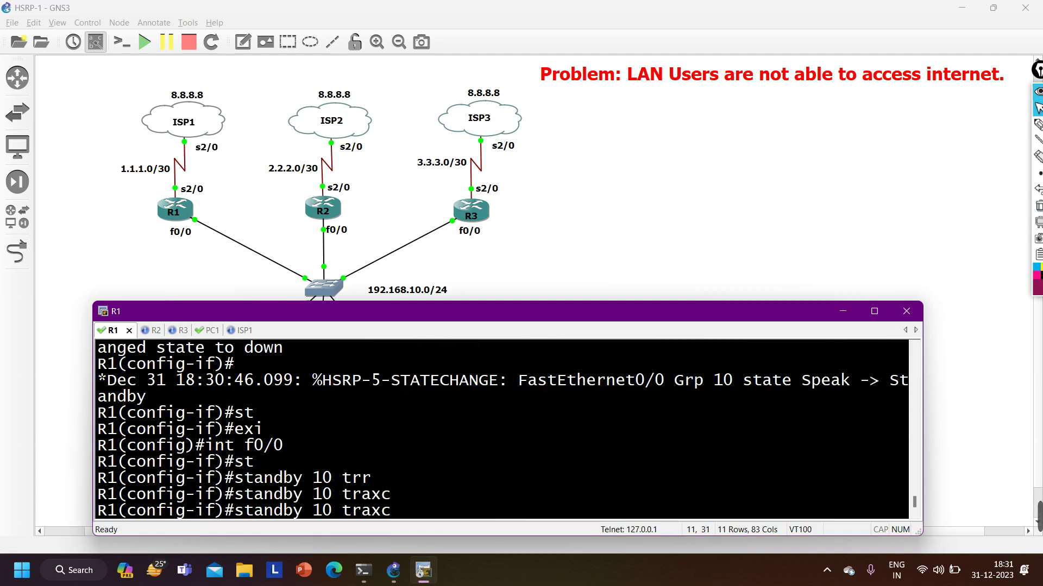
key(BackSpace)
key(BackSpace)
text(c)
key(Tab)
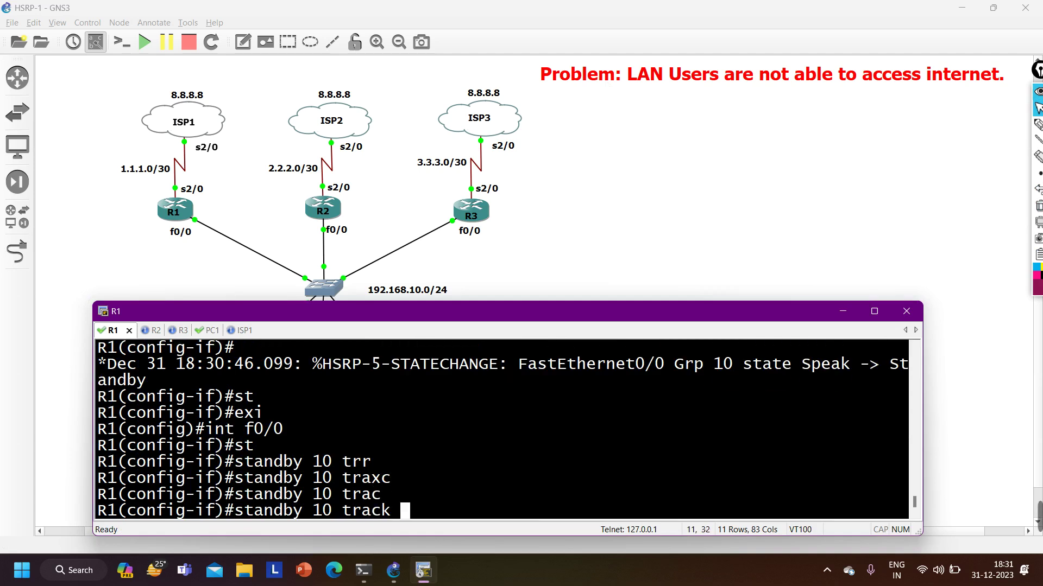
text(1 de)
key(Tab)
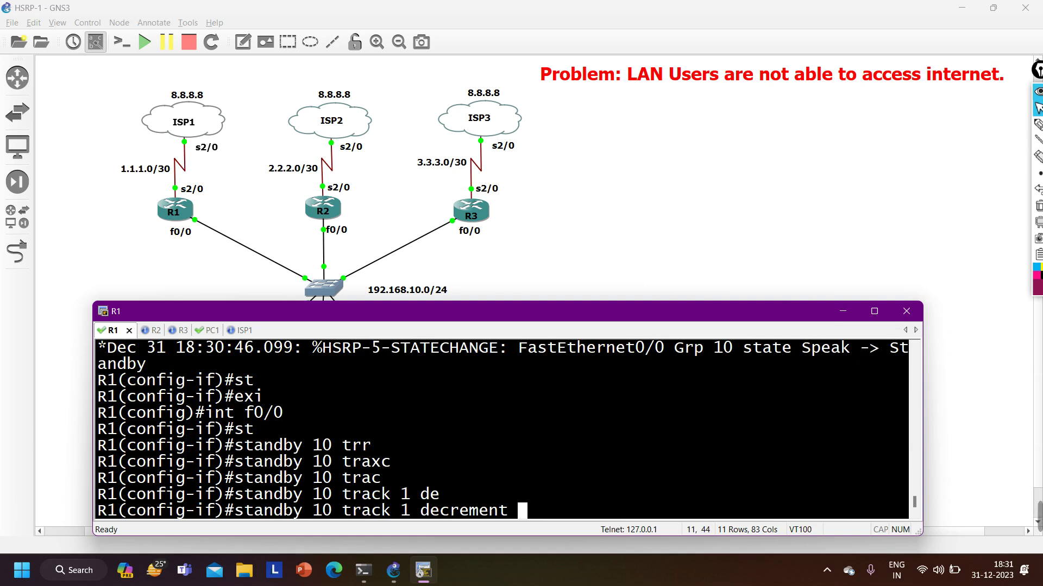
text(20)
key(Return)
key(ctrl+z)
key(Return)
Display R1's detailed standby status and highlight its configured priority and its current priority.
text(s)
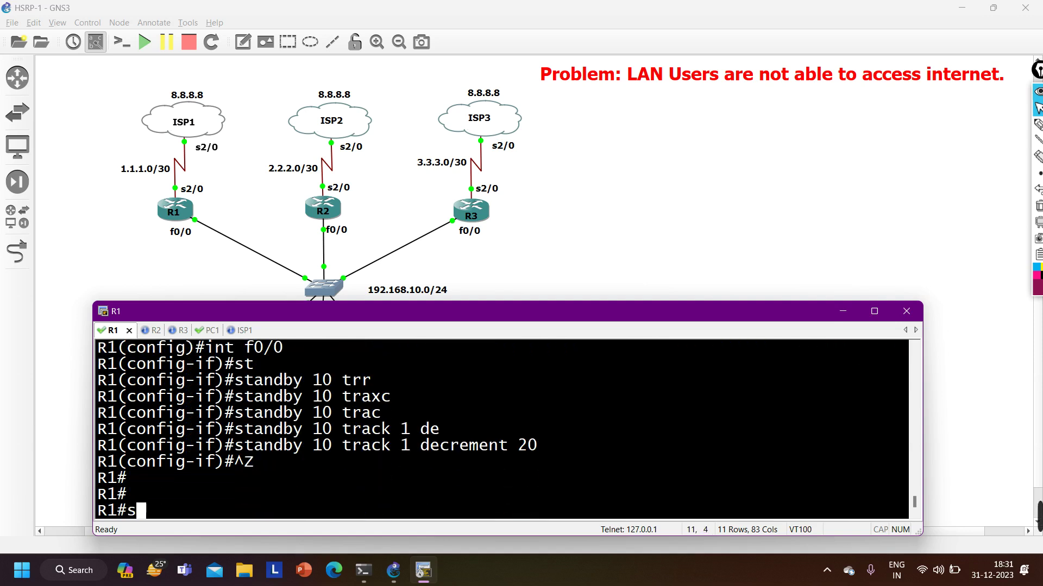
text(ho)
key(Tab)
text(stan)
key(Tab)
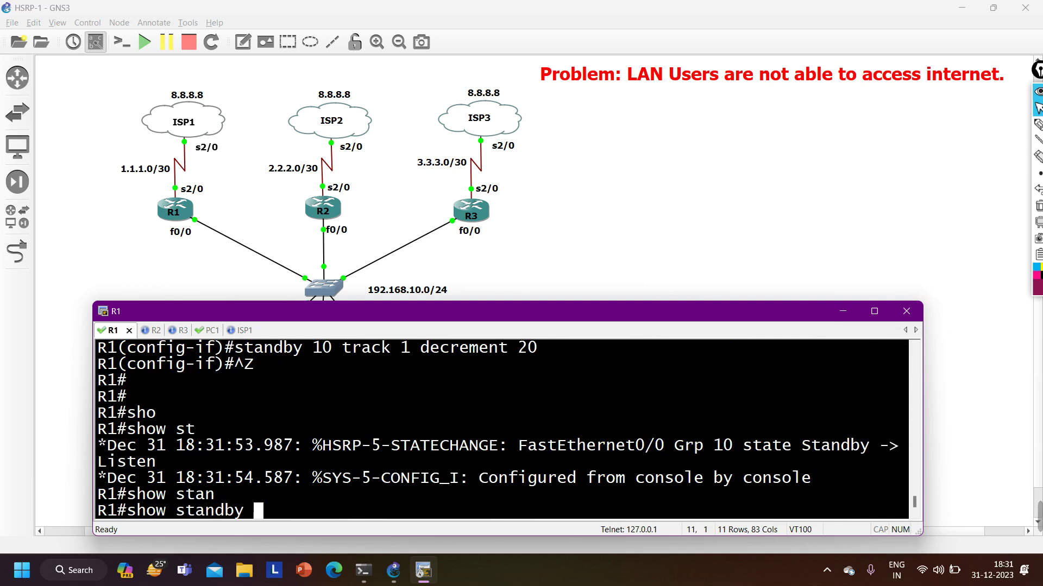
key(Return)
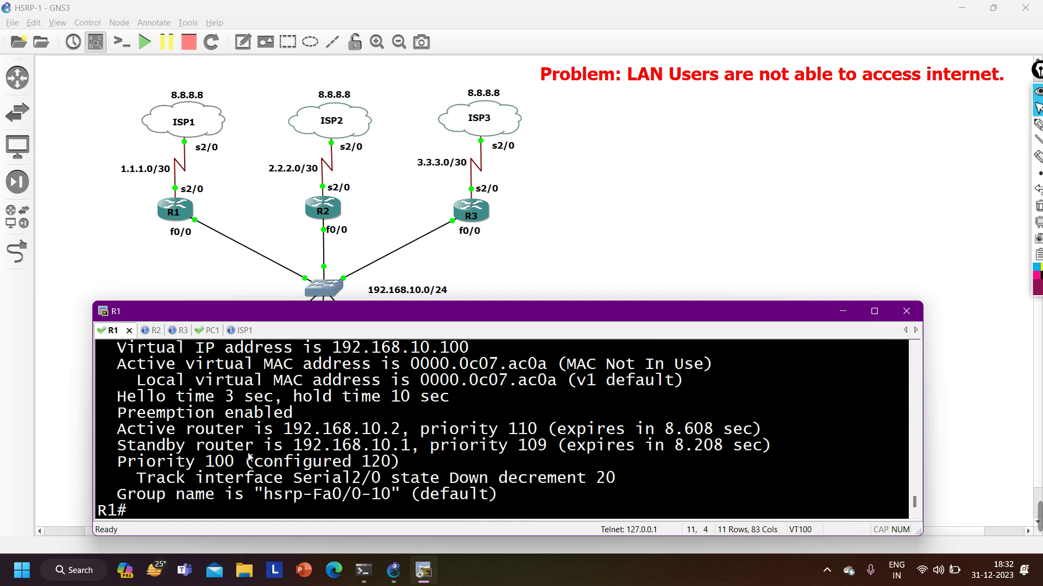
drag(245, 462, 407, 465)
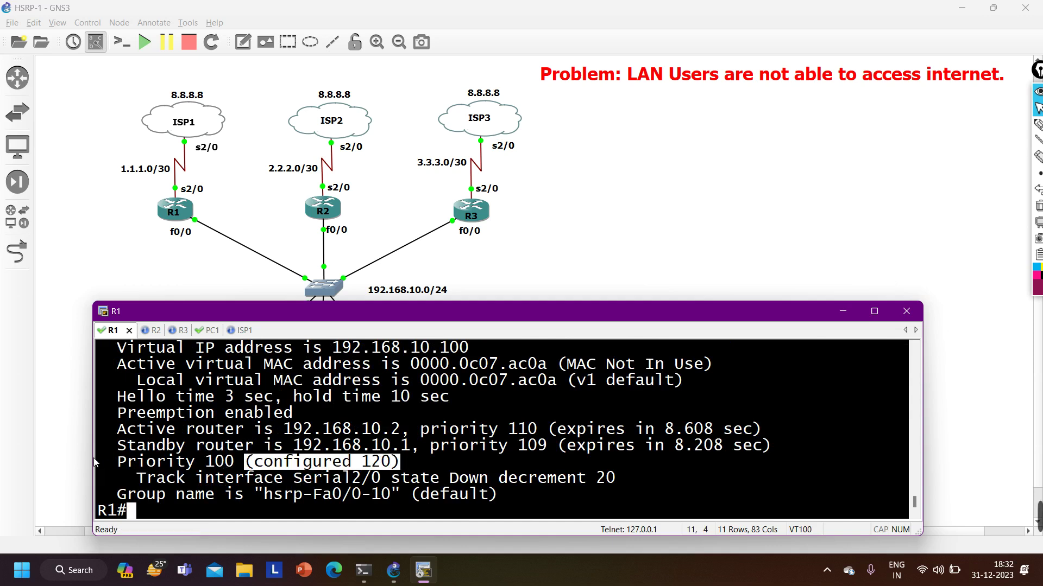
drag(119, 461, 237, 463)
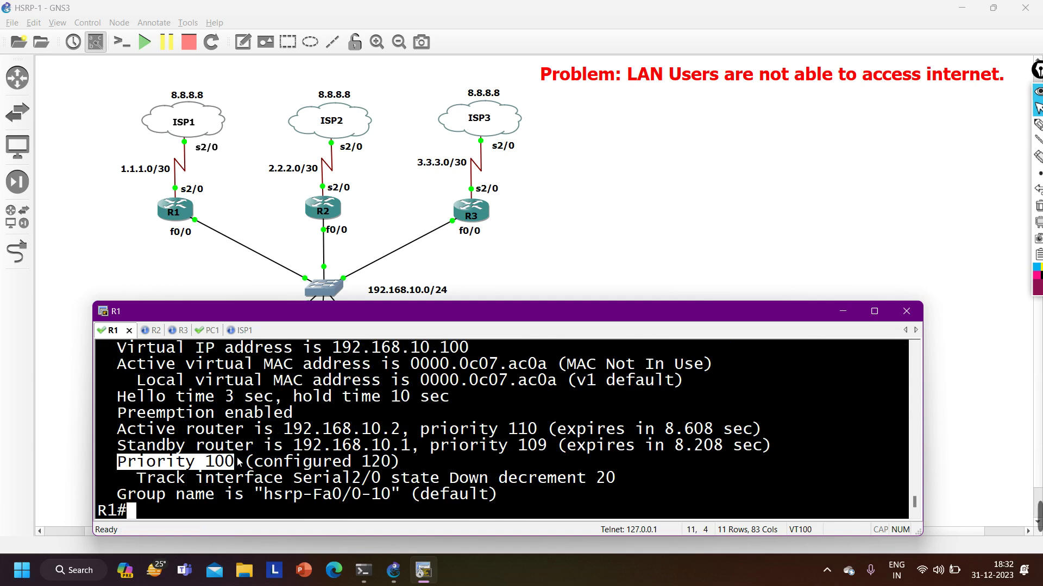
Bring R1's interface s2/0 back up with no shutdown, and return to privileged mode.
text(conf)
key(Tab)
key(Return)
key(Return)
key(Return)
text(int s)
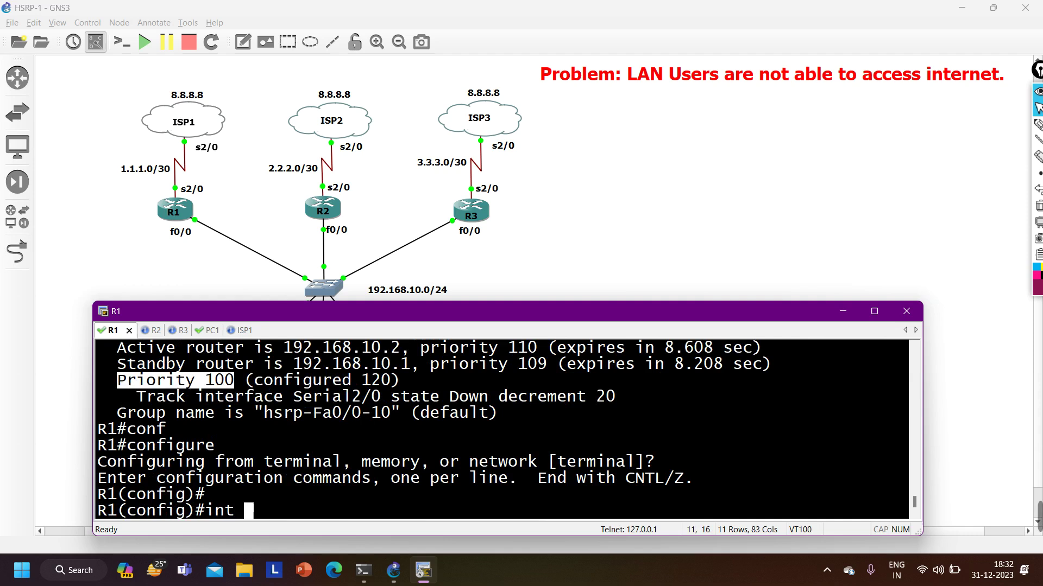
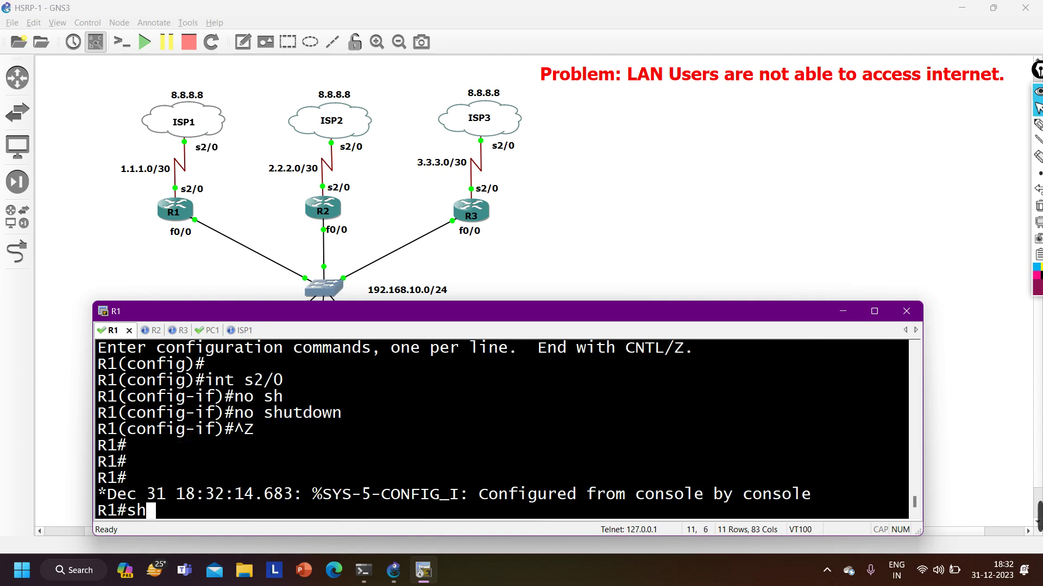
Run show track on R1 to check the tracked interface's line protocol.
text(k)
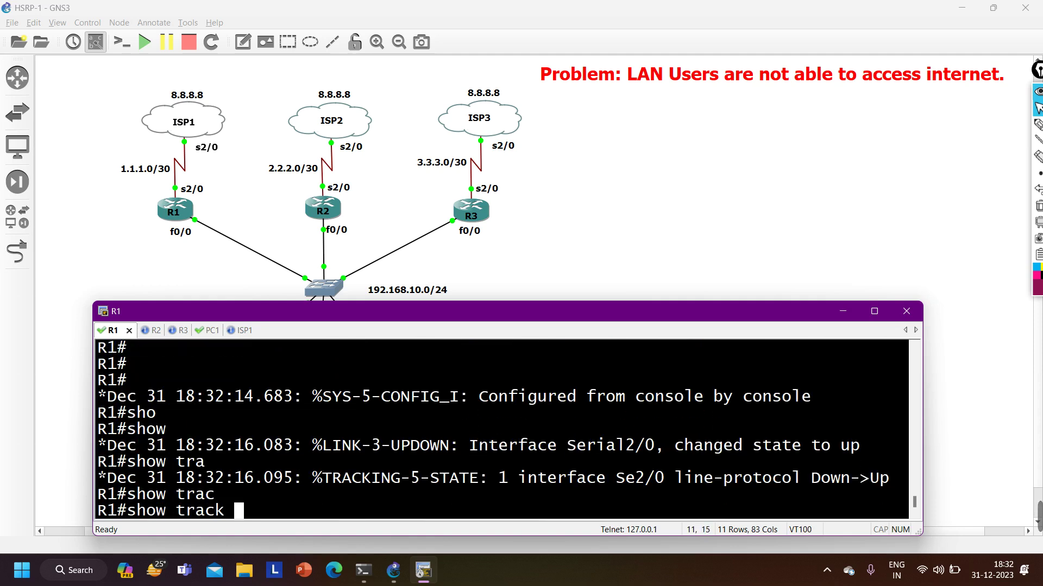
key(Return)
key(Up)
key(Return)
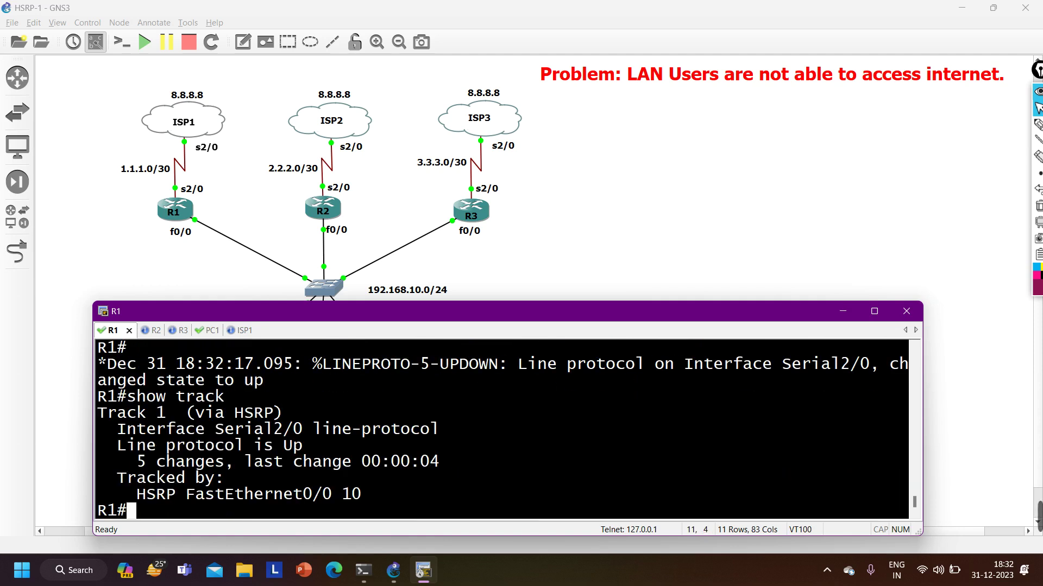
key(Return)
key(Return)
key(Return)
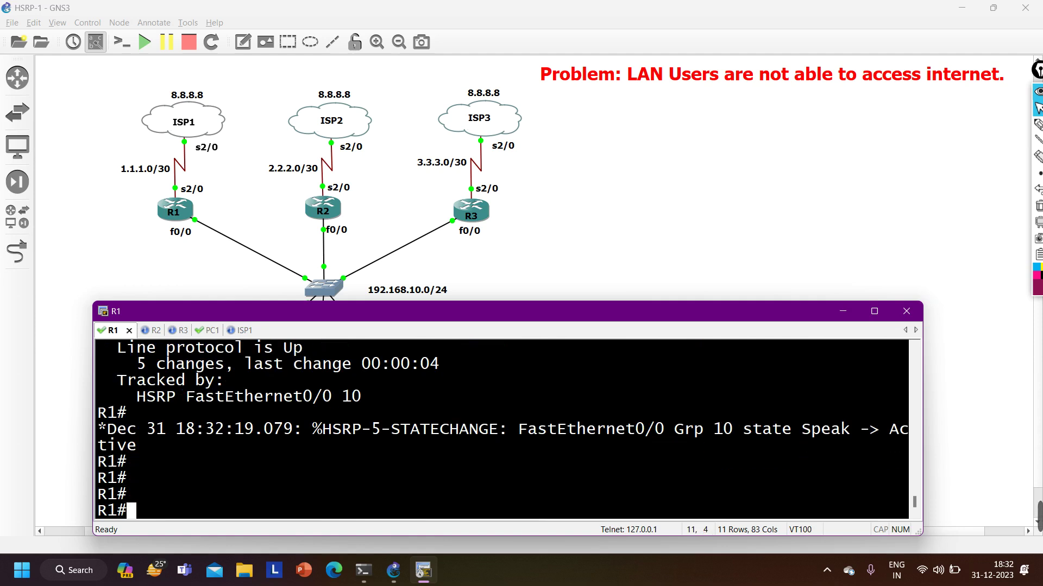
Run show standby brief on R1 and highlight its priority and the active router entry.
text(sh)
key(Tab)
text(st)
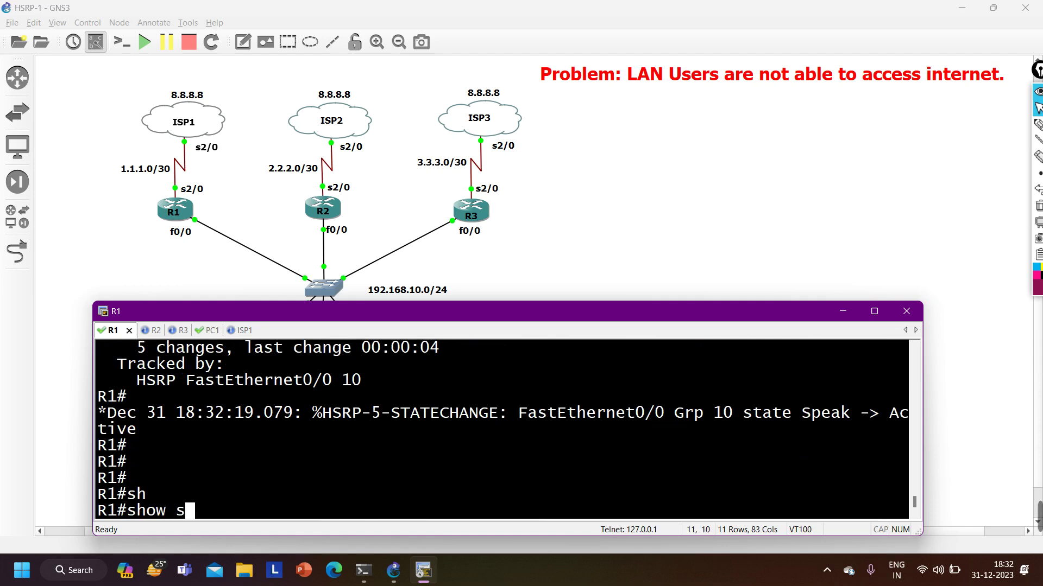
key(Tab)
text(an)
key(Tab)
text(br)
key(Tab)
key(Return)
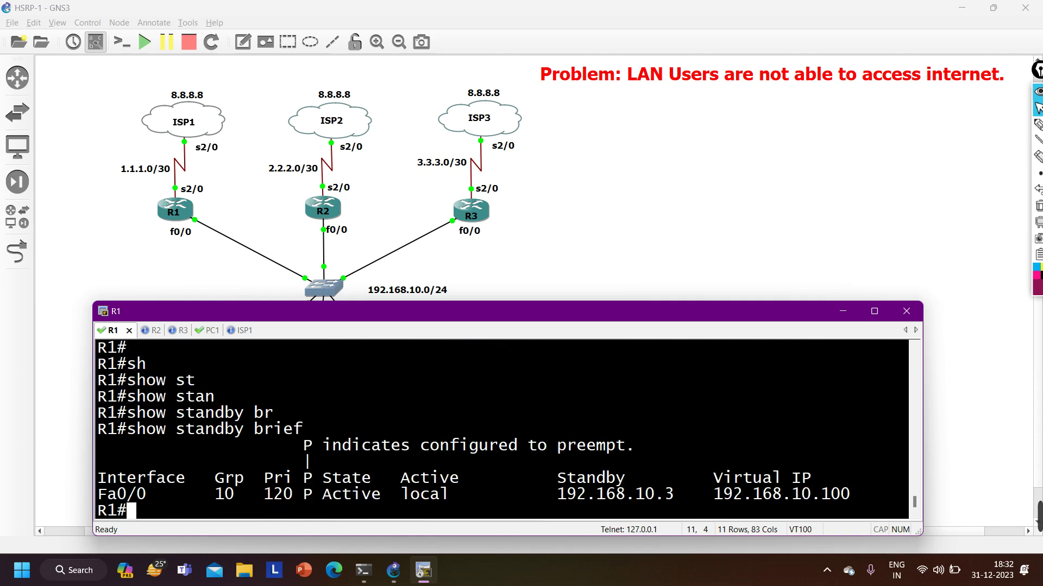
drag(293, 500, 254, 497)
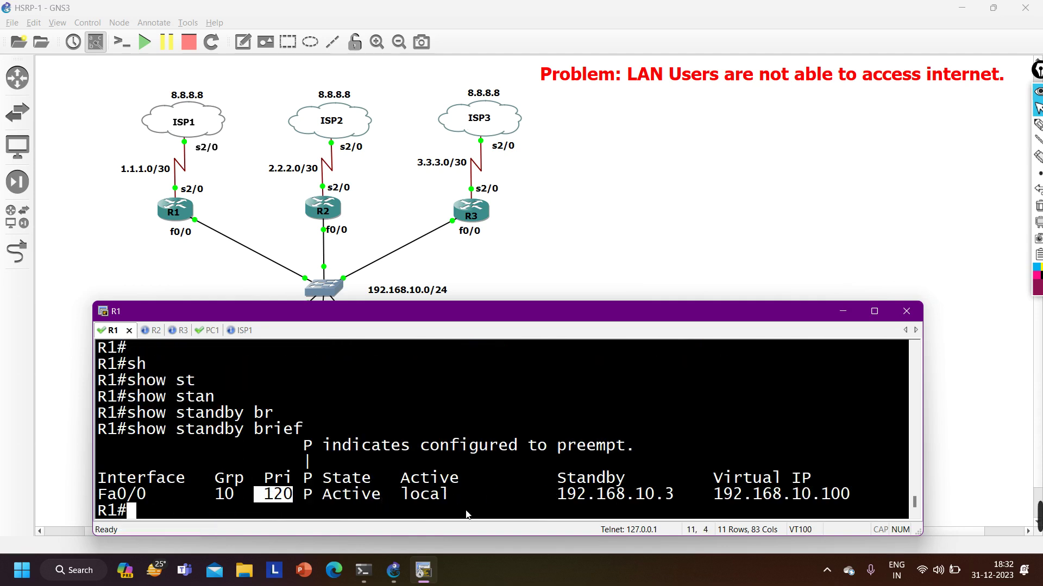
drag(464, 498, 390, 495)
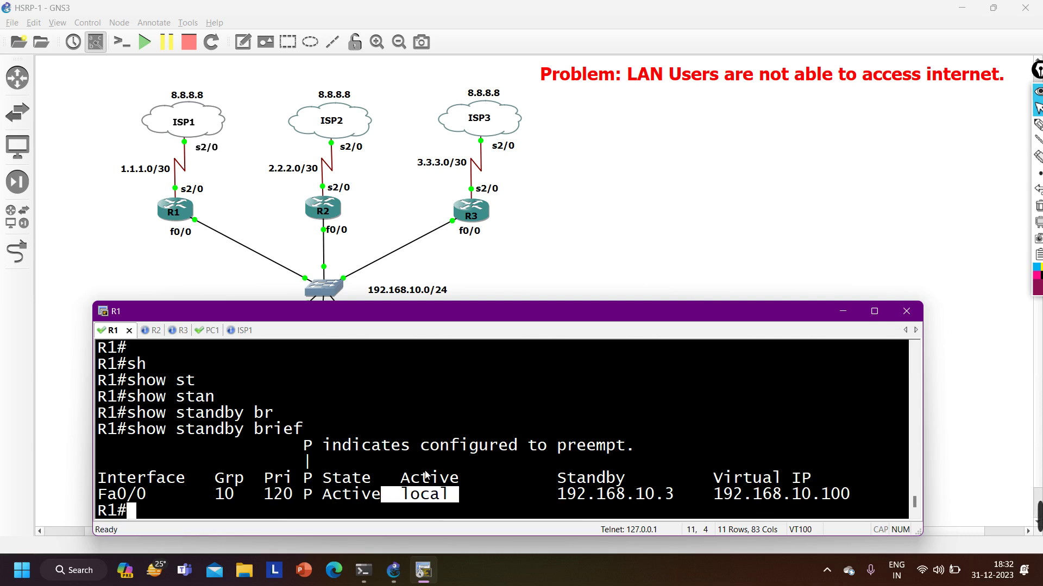
Enter configuration mode for interface s2/0 on R1.
key(Return)
key(Return)
key(Return)
key(Return)
text(conf)
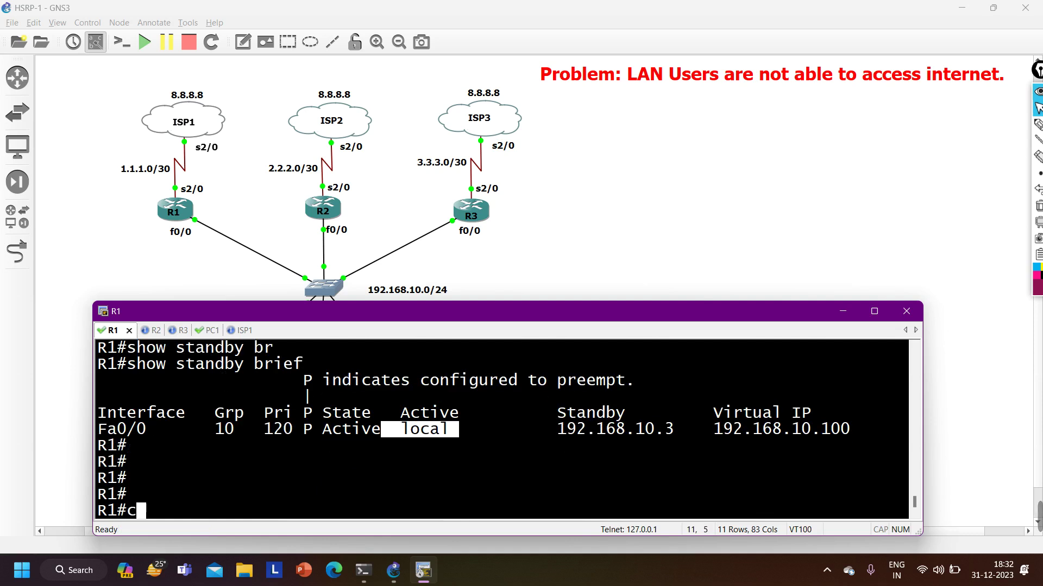
key(Tab)
key(Return)
key(Return)
key(Return)
text(int s2/0)
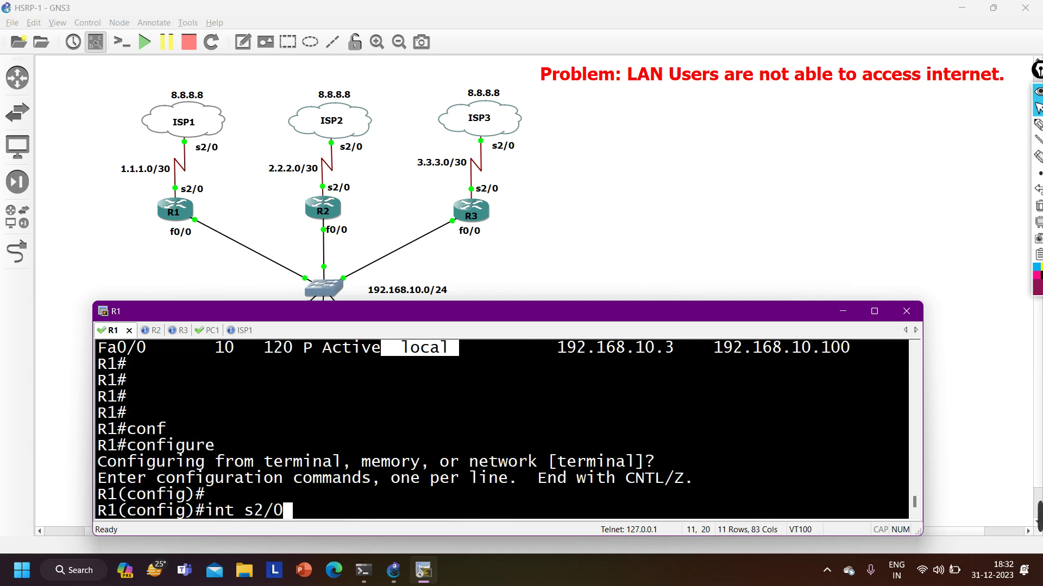
key(Return)
Shut down R1's s2/0 interface and return to privileged mode.
text(sh)
key(Tab)
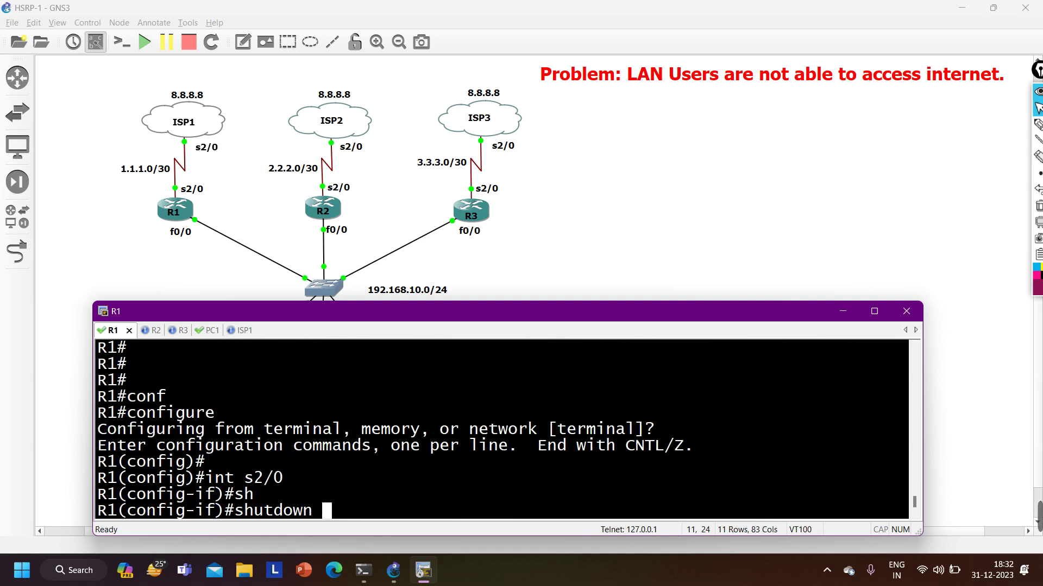
key(Return)
key(ctrl+z)
key(Return)
key(Return)
key(Return)
key(Return)
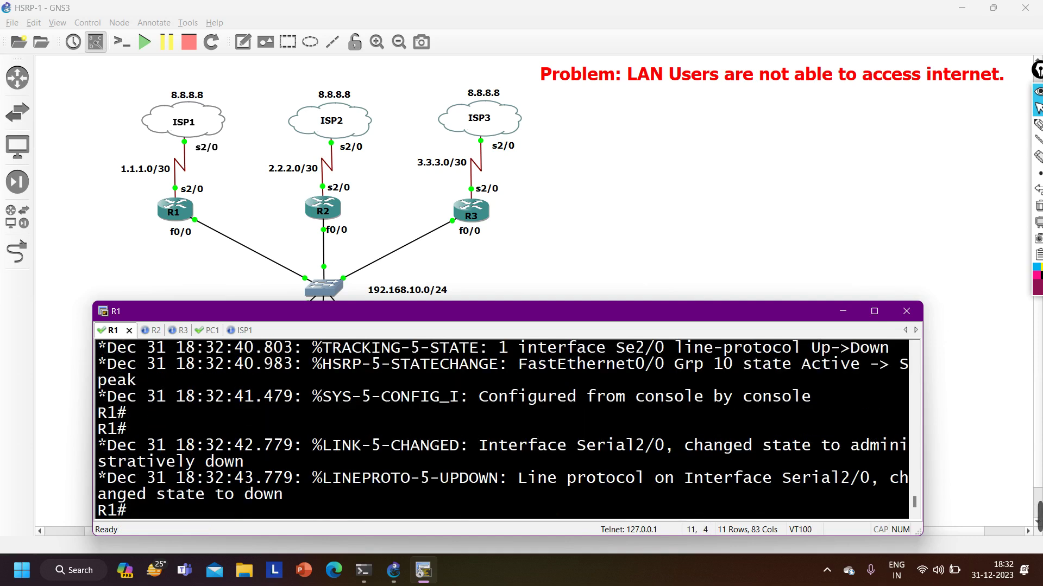
key(Return)
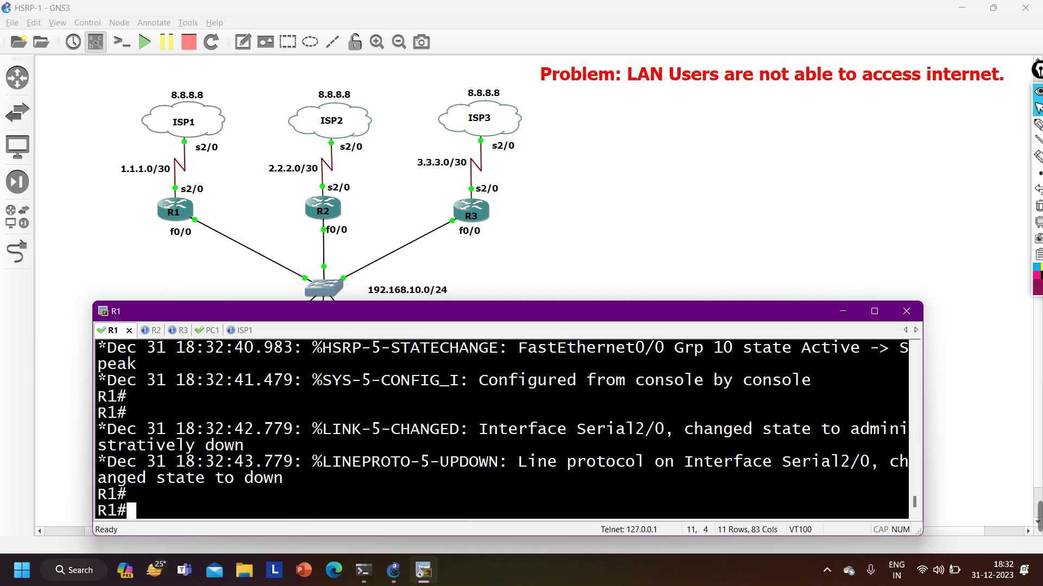
Run show standby brief on R1 with its uplink shut down, highlighting the standby router address and R1's HSRP state.
key(Return)
key(Return)
key(Return)
text(sho)
key(Tab)
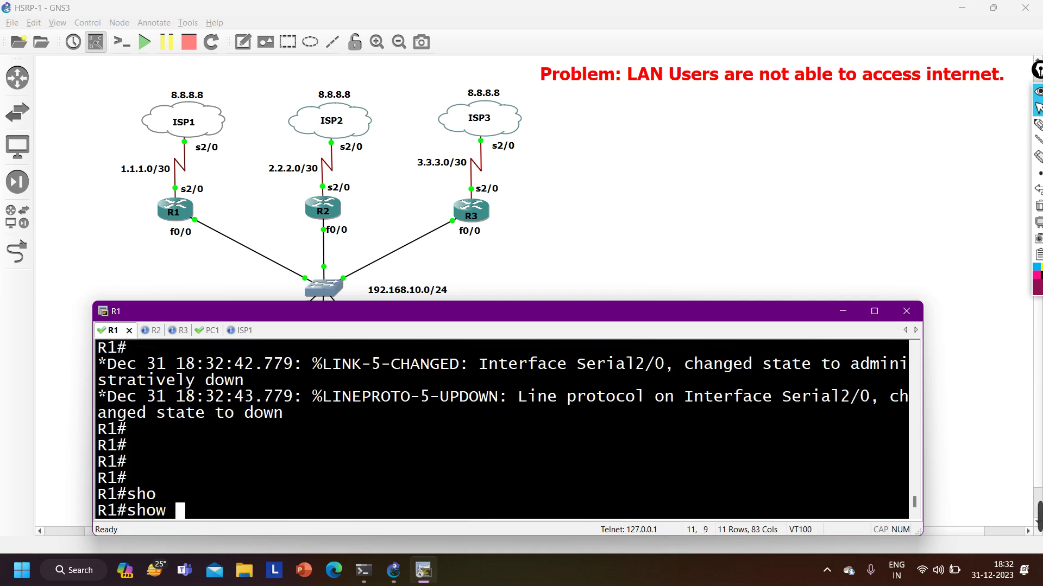
text(st)
key(Tab)
text(an)
key(Tab)
text(b)
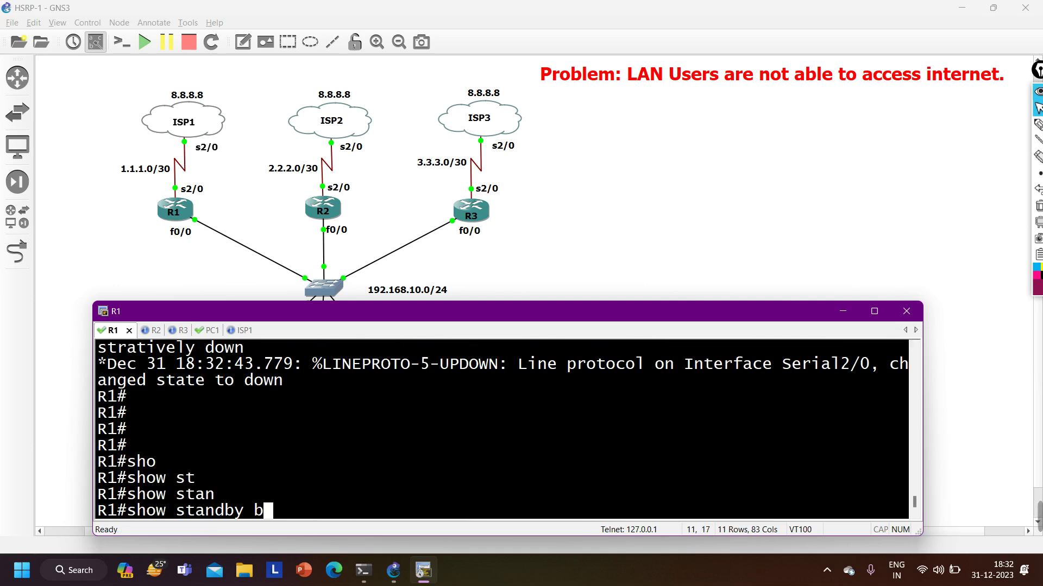
text(r)
key(Tab)
key(Return)
drag(391, 495, 674, 495)
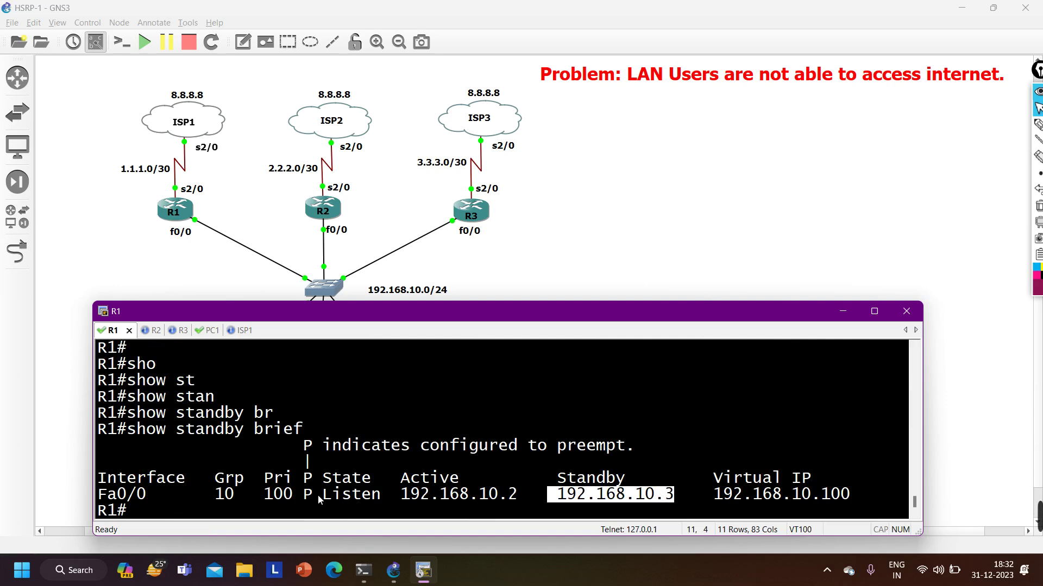
drag(318, 494, 385, 496)
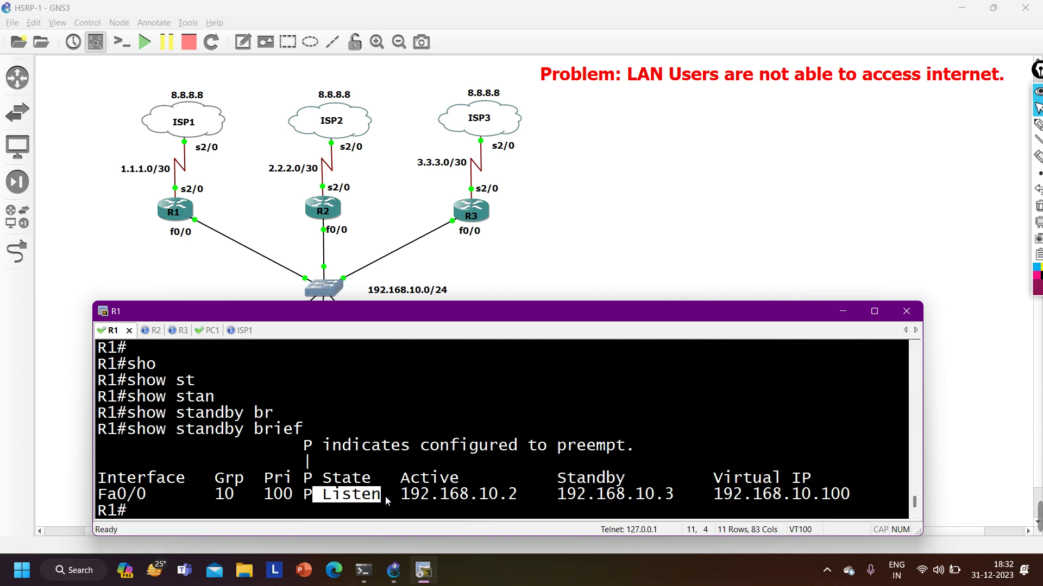
Switch to PC1's console and ping 8.8.8.8 to test internet access.
key(ctrl+Tab)
key(ctrl+Tab)
key(ctrl+Tab)
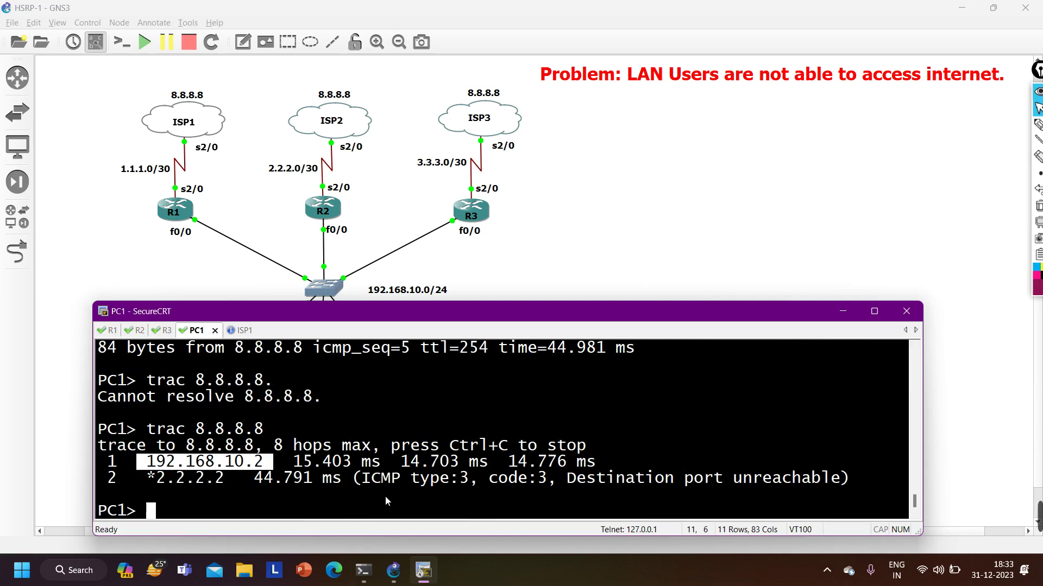
key(Up)
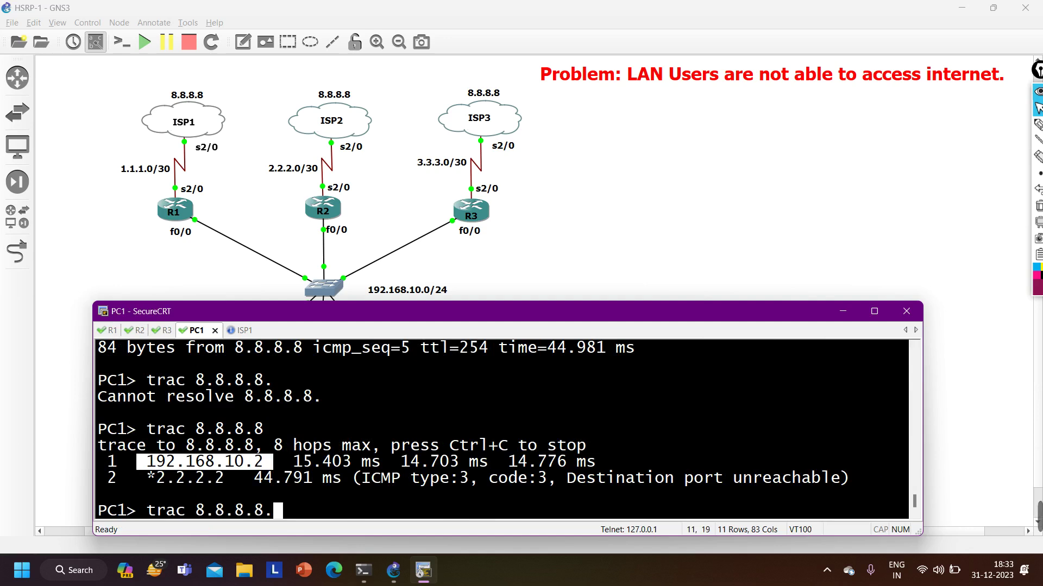
key(Up)
key(Return)
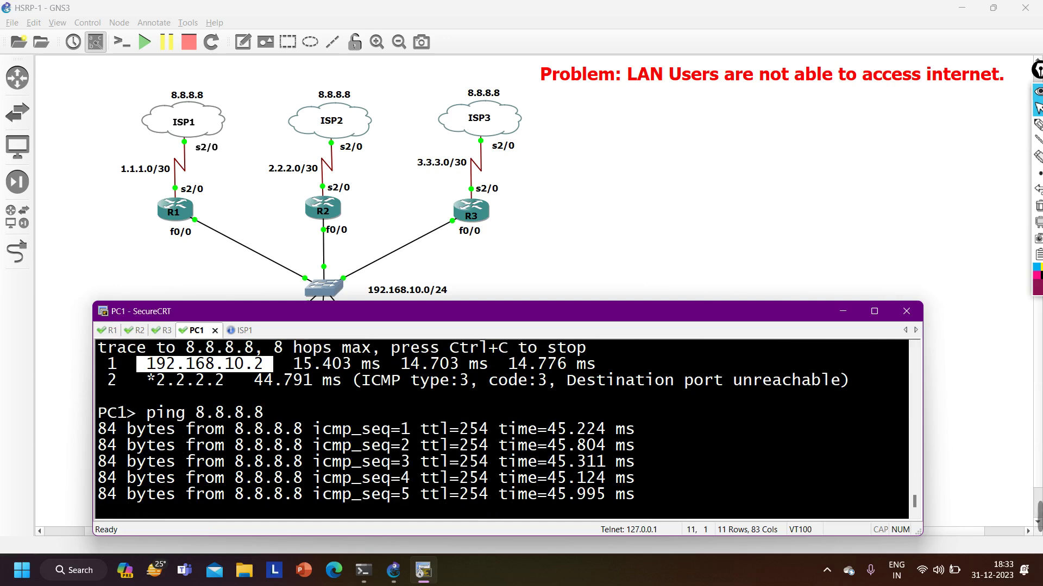
Trace the route from PC1 to 8.8.8.8 while R1's uplink is shut down.
key(Up)
key(Up)
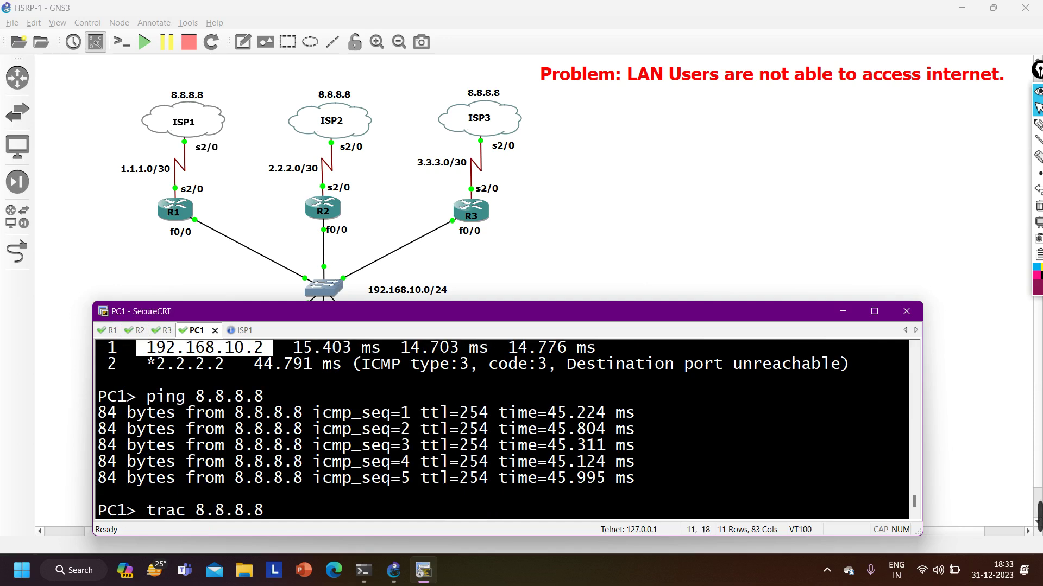
key(Return)
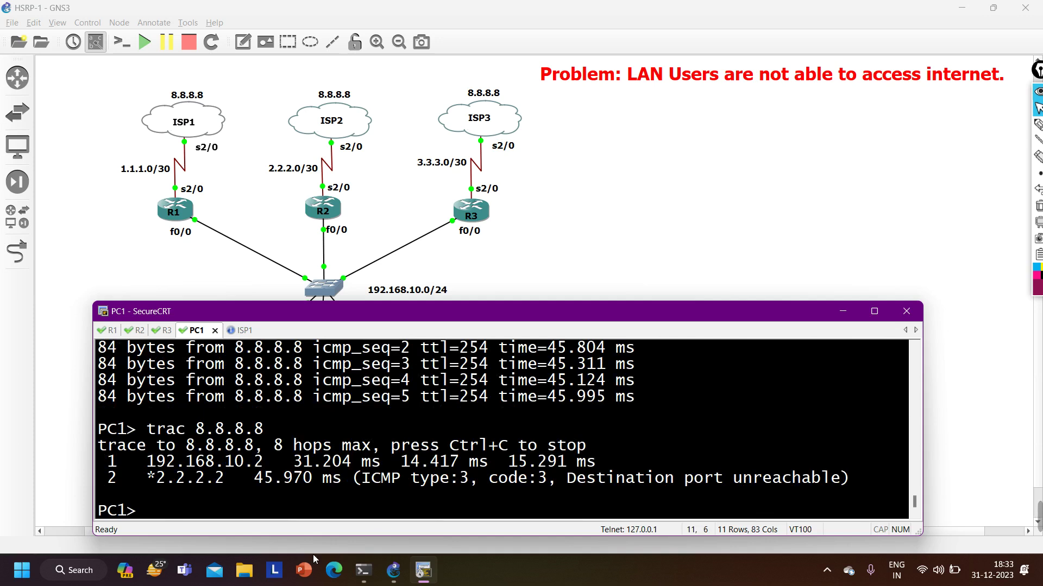
Switch to R1's console and enter configuration mode for interface s2/0.
click(114, 330)
text(conf)
key(Tab)
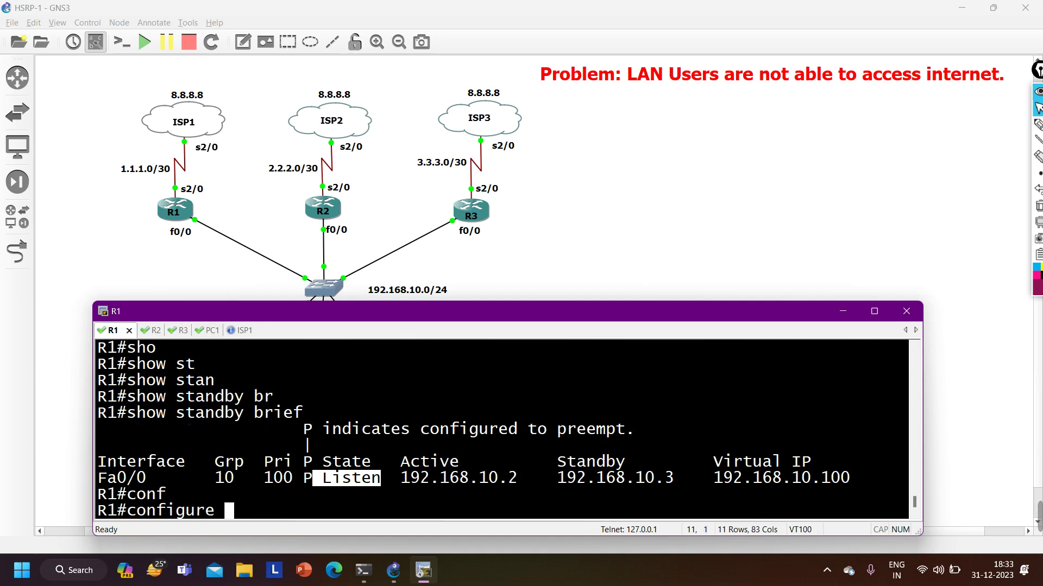
key(Return)
key(Return)
key(Return)
key(Return)
text(int )
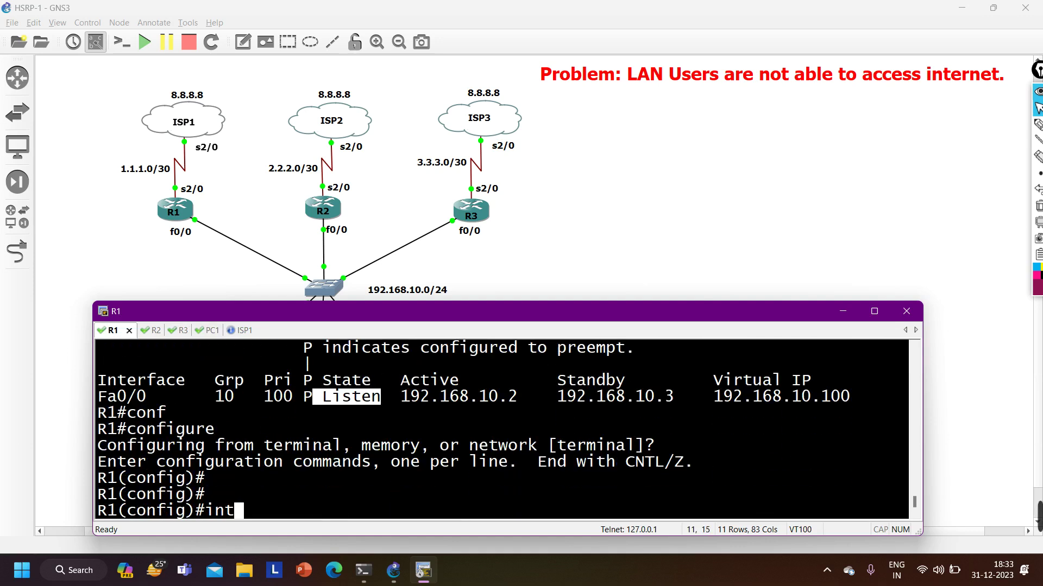
text(s2/0)
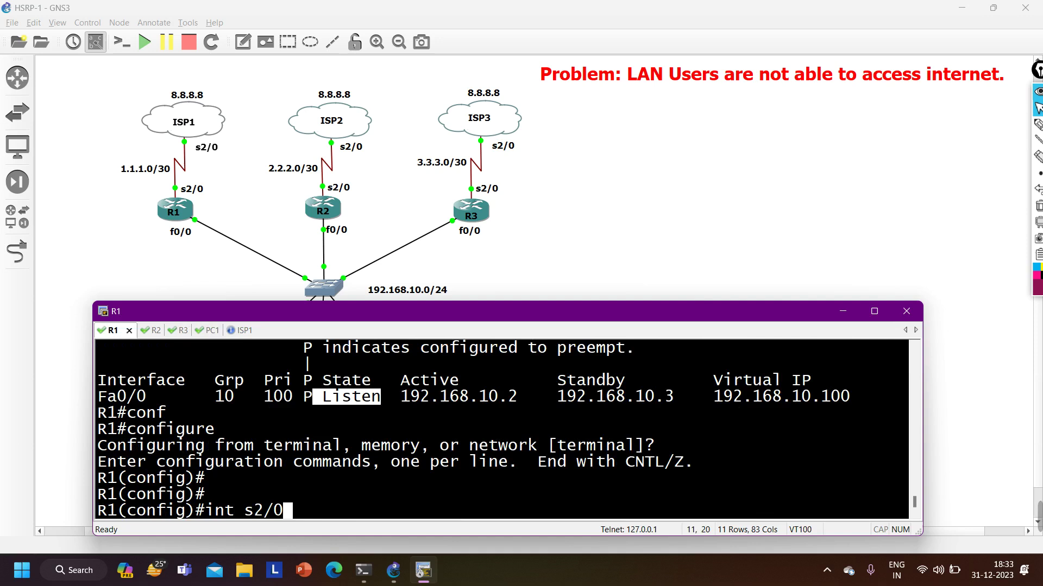
key(Return)
Bring R1's s2/0 interface back up with no shutdown and return to privileged mode.
text(no sh)
key(Tab)
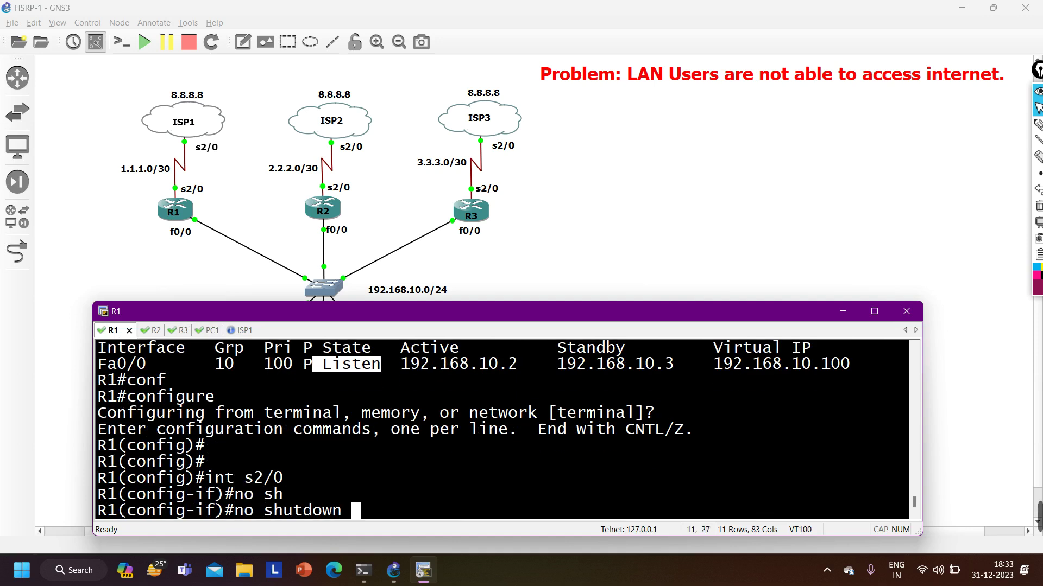
key(Return)
key(ctrl+z)
key(Return)
key(Return)
key(Return)
key(Return)
key(Return)
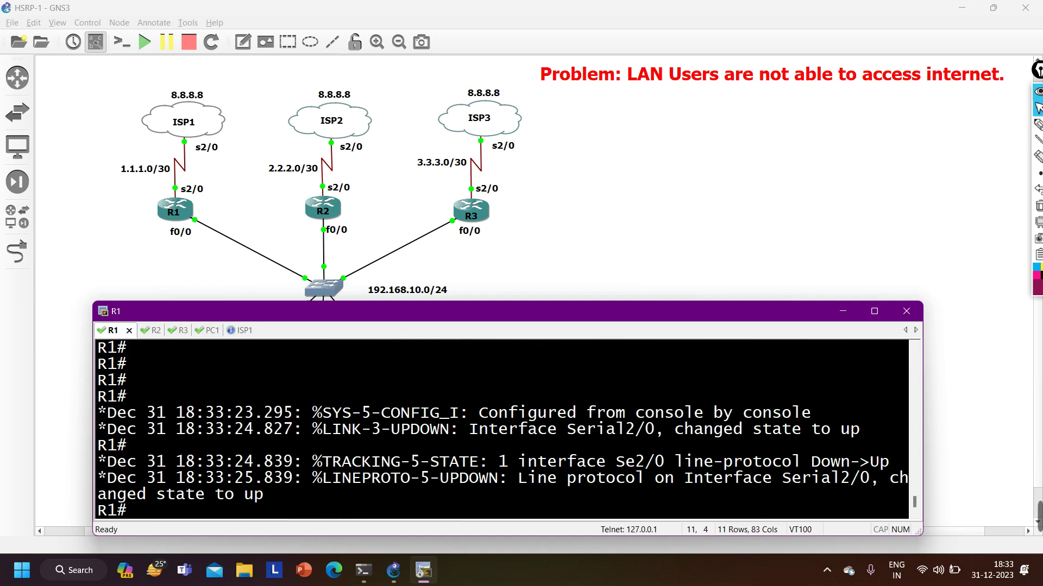
key(Return)
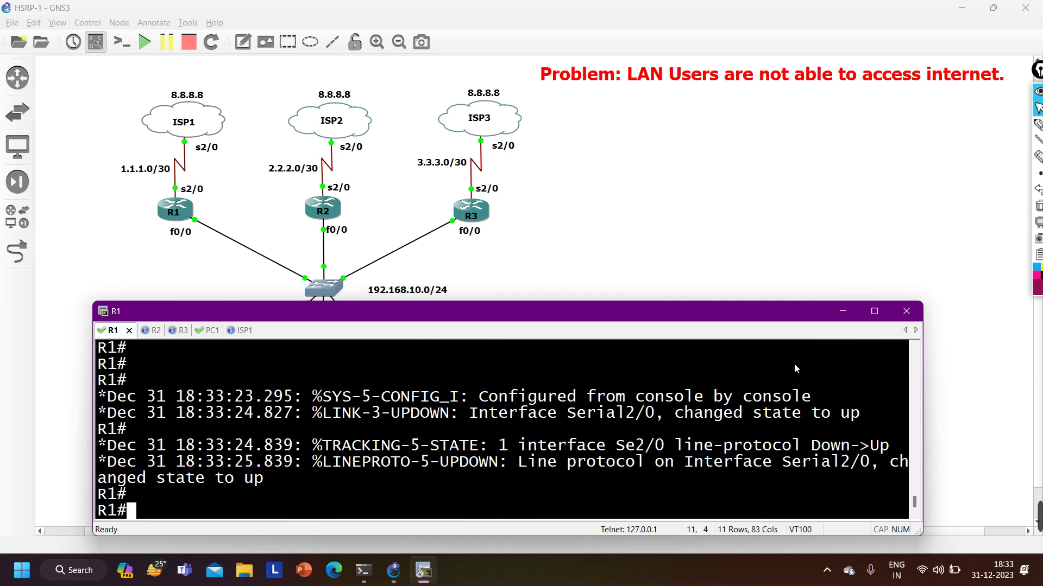
Highlight R1's tracking and HSRP state-change log messages, and check the active router with show standby brief.
triple_click(825, 391)
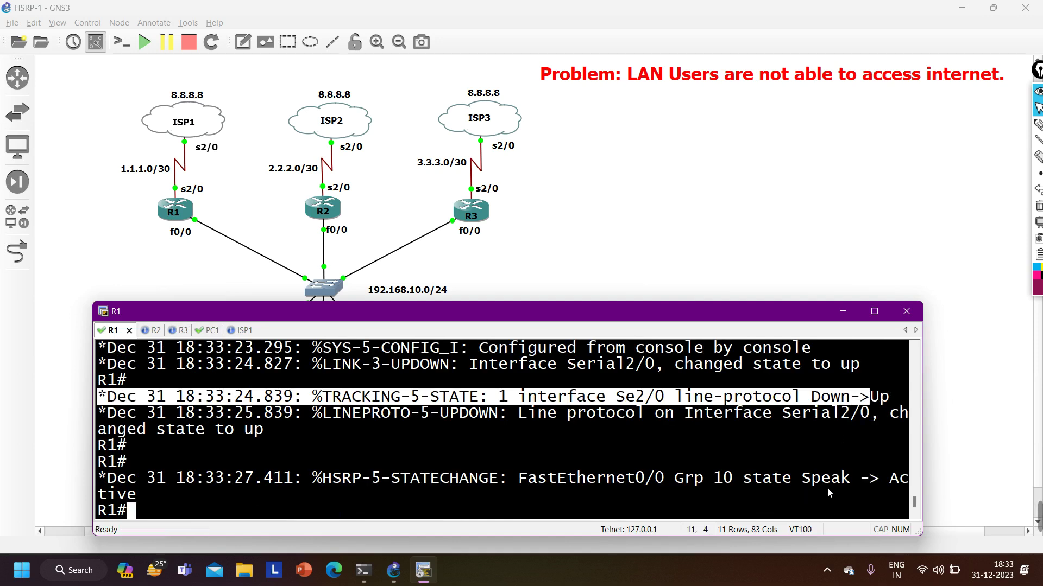
mouse_move(811, 479)
mouse_down()
mouse_move(916, 480)
mouse_move(818, 494)
mouse_up()
text(sho)
key(Tab)
text(st)
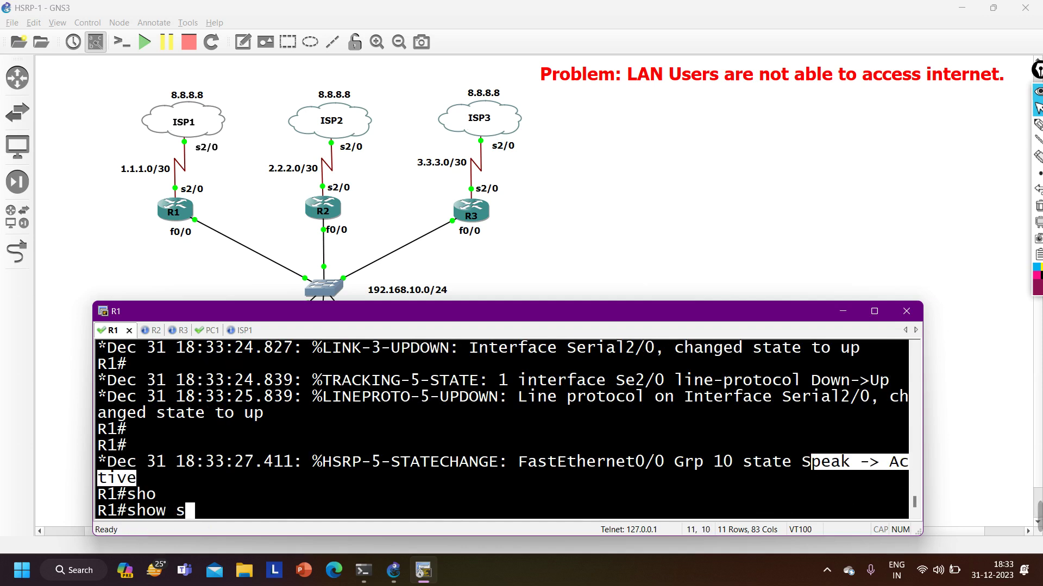
key(Tab)
text(an)
key(Tab)
text(br)
key(Tab)
key(Return)
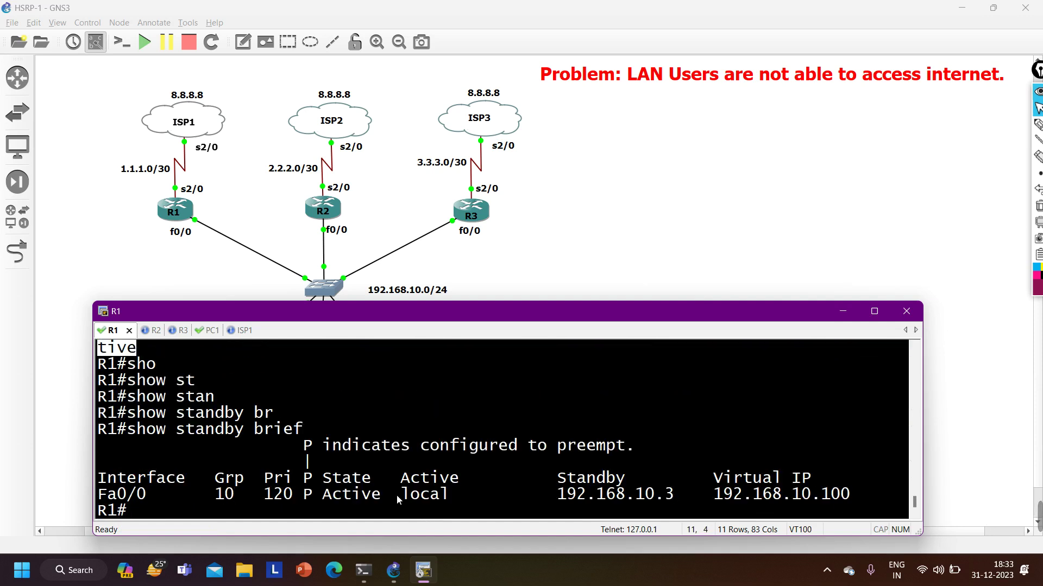
drag(396, 494, 470, 494)
Switch to PC1's console and ping 8.8.8.8 with R1's uplink restored.
key(alt+3)
key(alt+4)
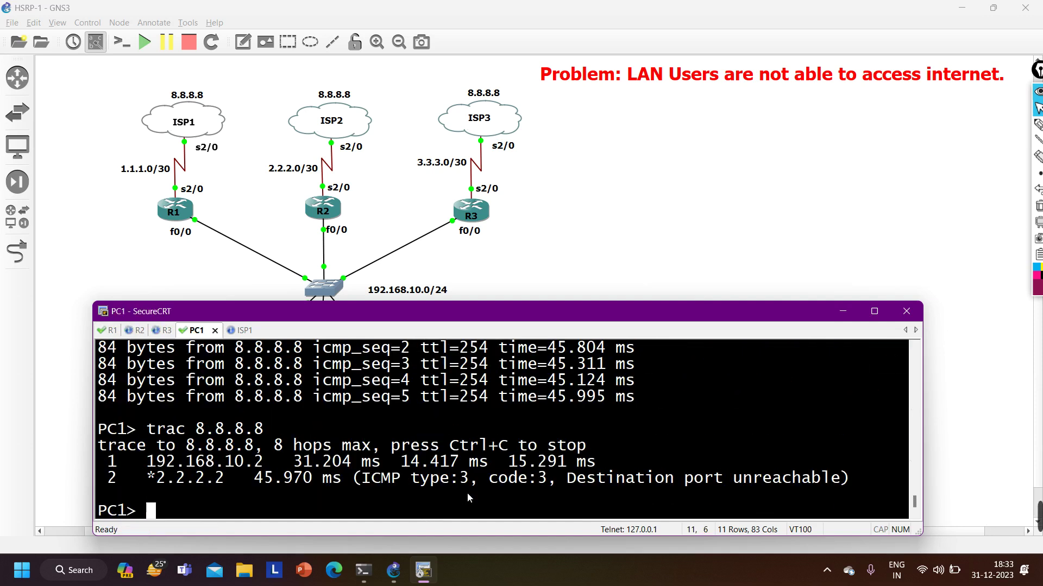
key(Return)
key(Up)
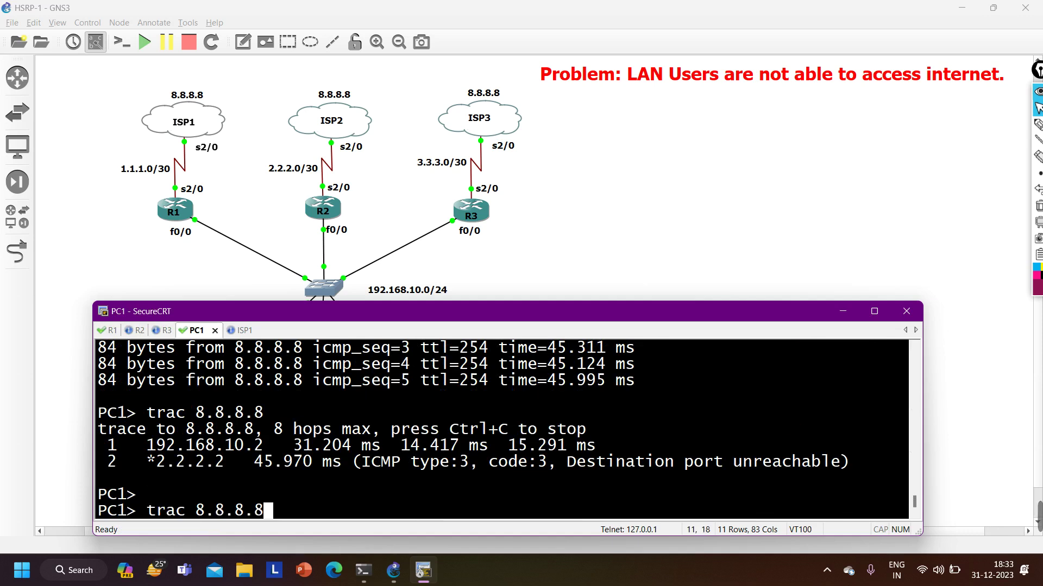
key(Up)
key(Return)
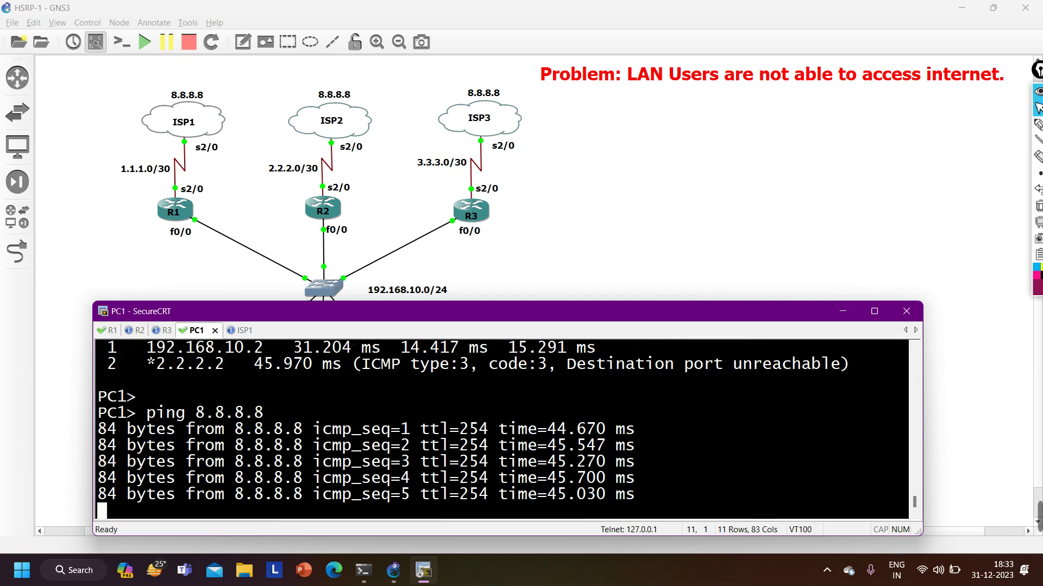
Trace the route from PC1 to 8.8.8.8, highlight both hop addresses, and return to the GNS3 topology.
key(Up)
key(Up)
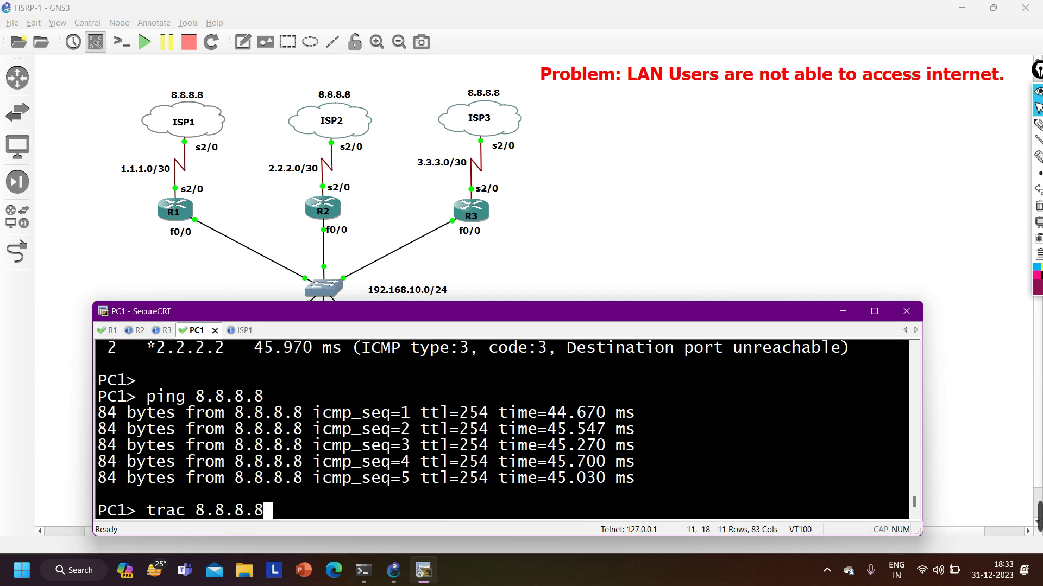
key(Return)
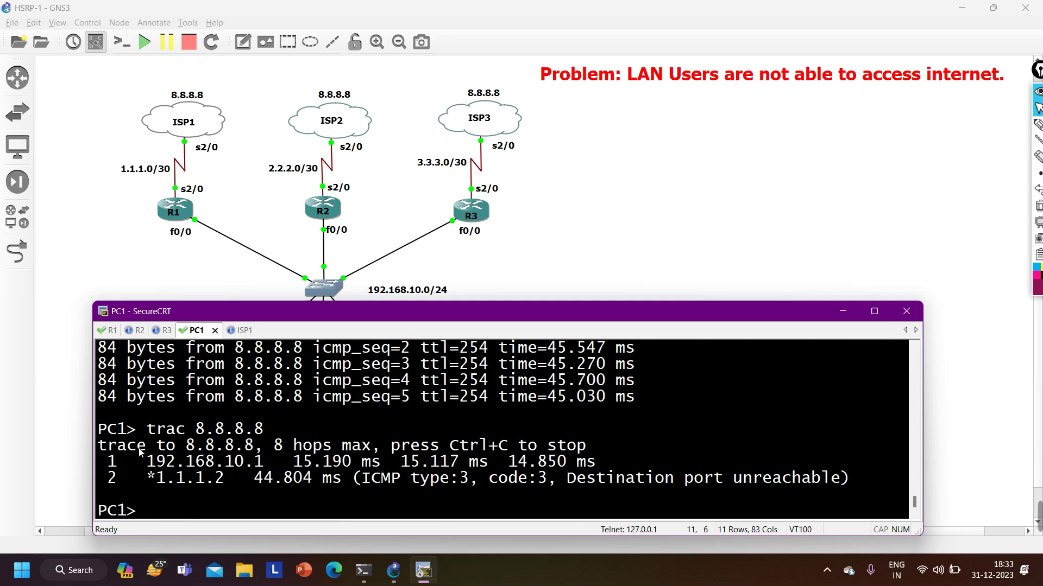
drag(141, 462, 292, 462)
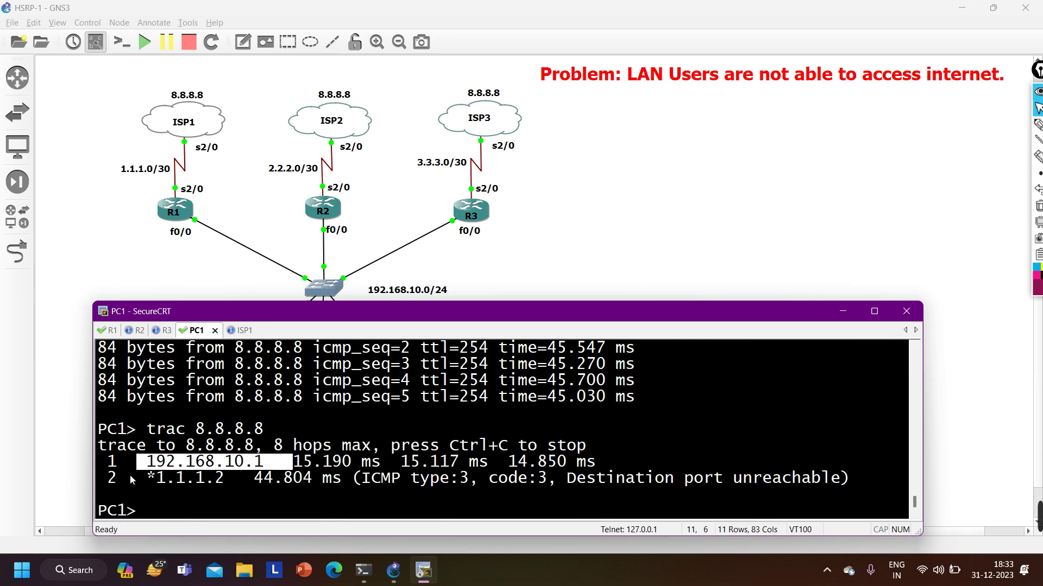
drag(131, 478, 242, 478)
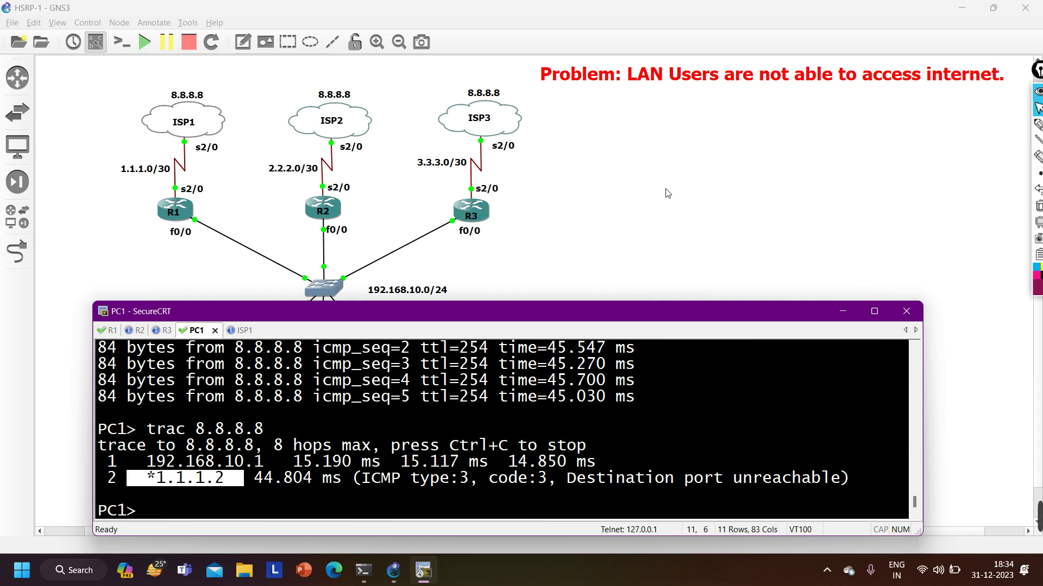
click(667, 193)
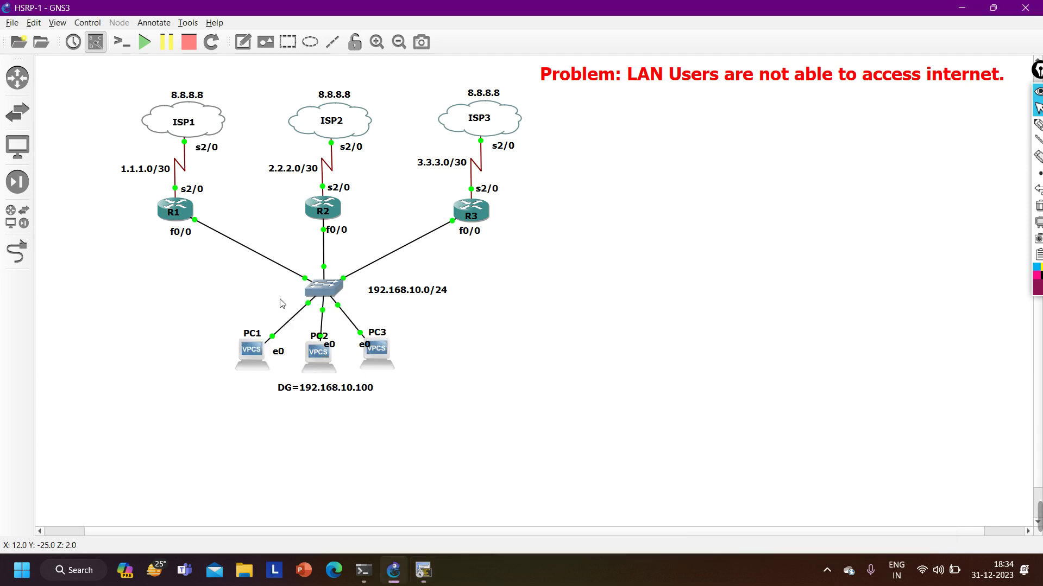